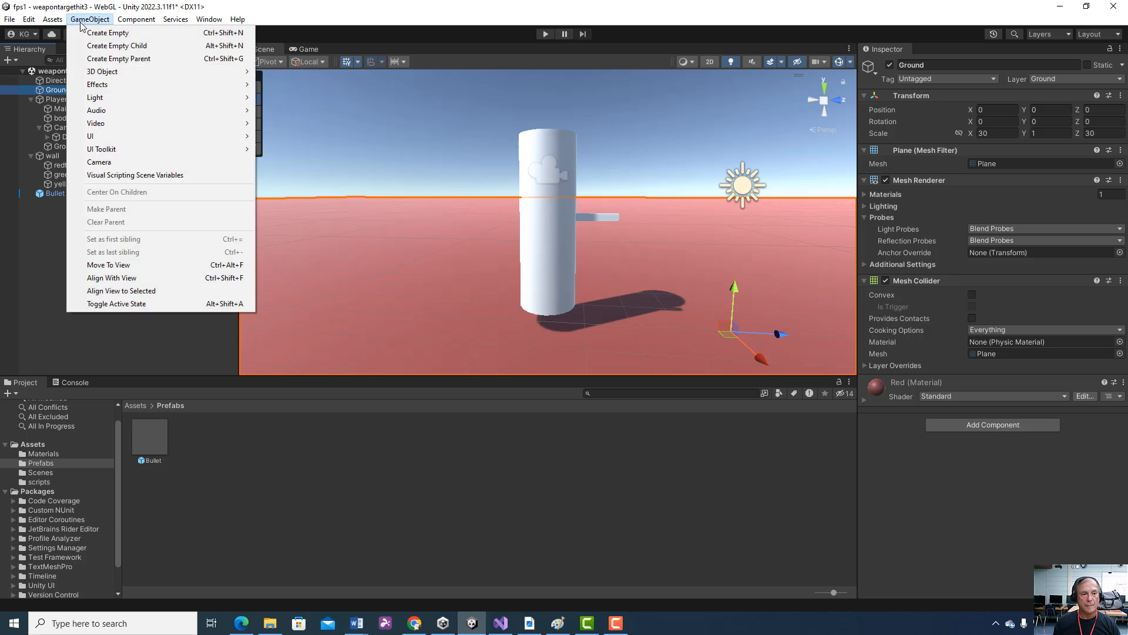
Examine the Ground plane's name and X and Z scale, and review the 3D object types available for creation
{"action": "mouse_move", "coordinate": [235, 71]}
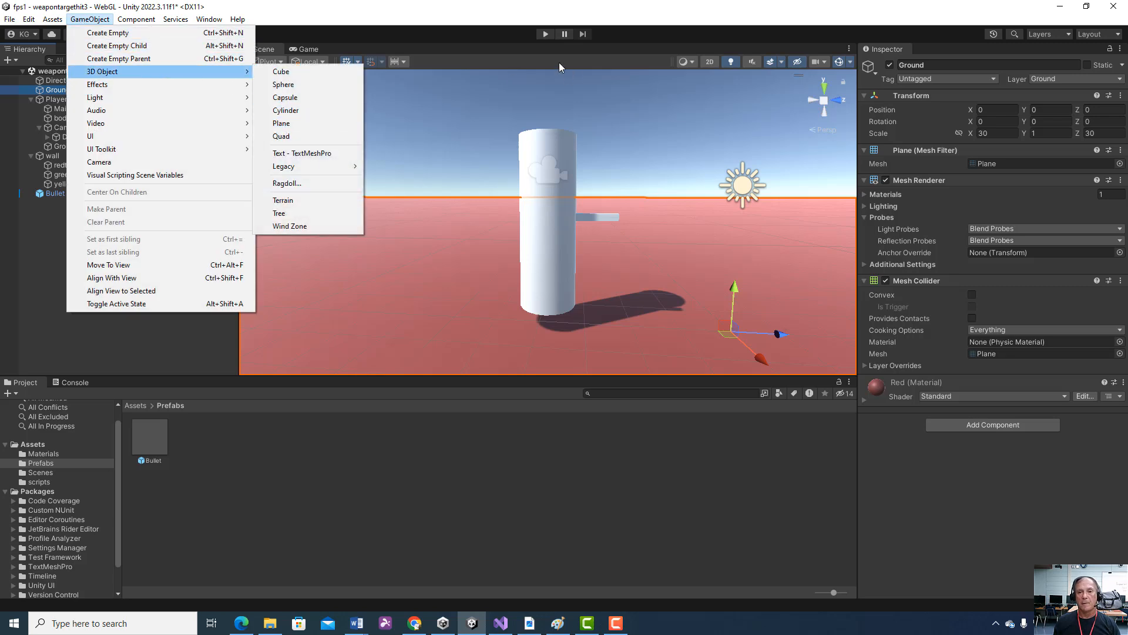
{"action": "left_click", "coordinate": [461, 35]}
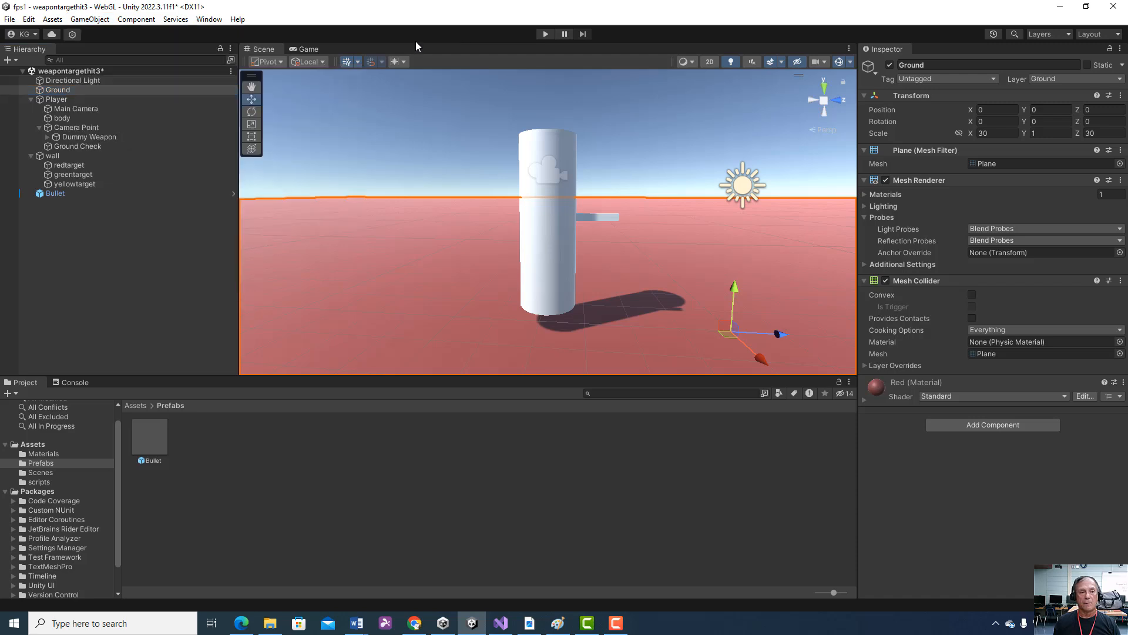
{"action": "double_click", "coordinate": [97, 91]}
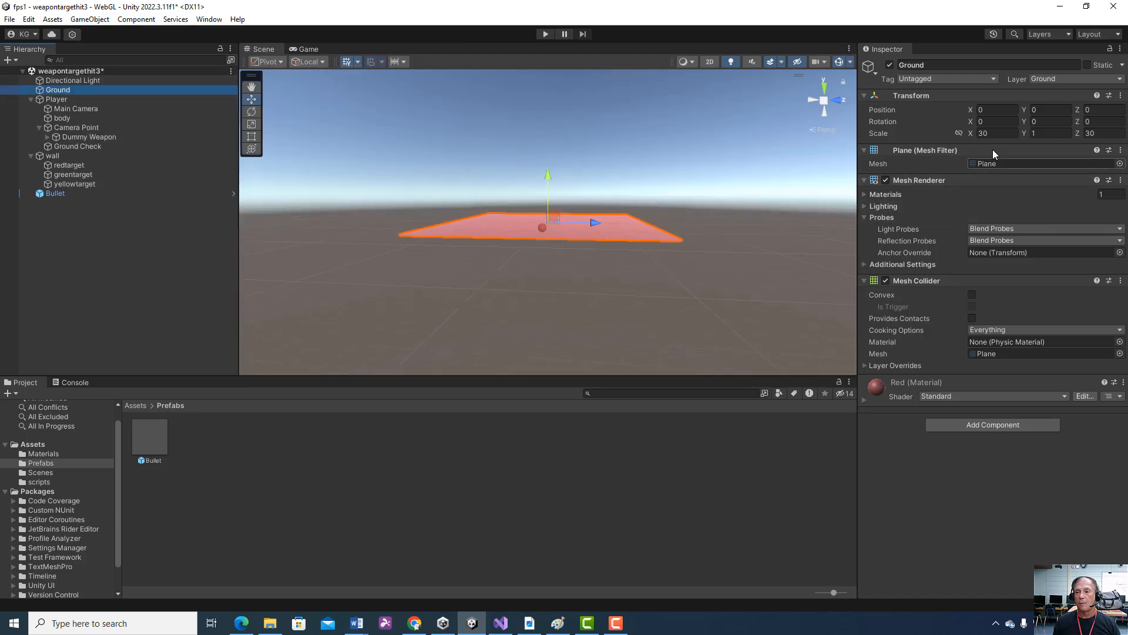
{"action": "left_click", "coordinate": [997, 134]}
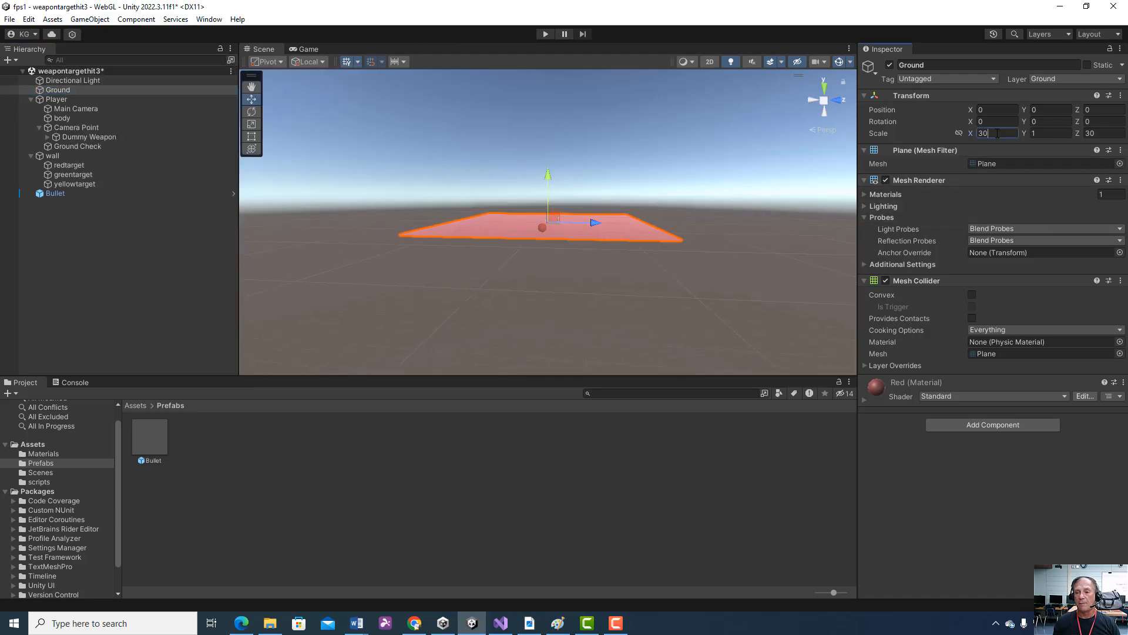
{"action": "left_click", "coordinate": [1093, 134]}
{"action": "left_click", "coordinate": [934, 66]}
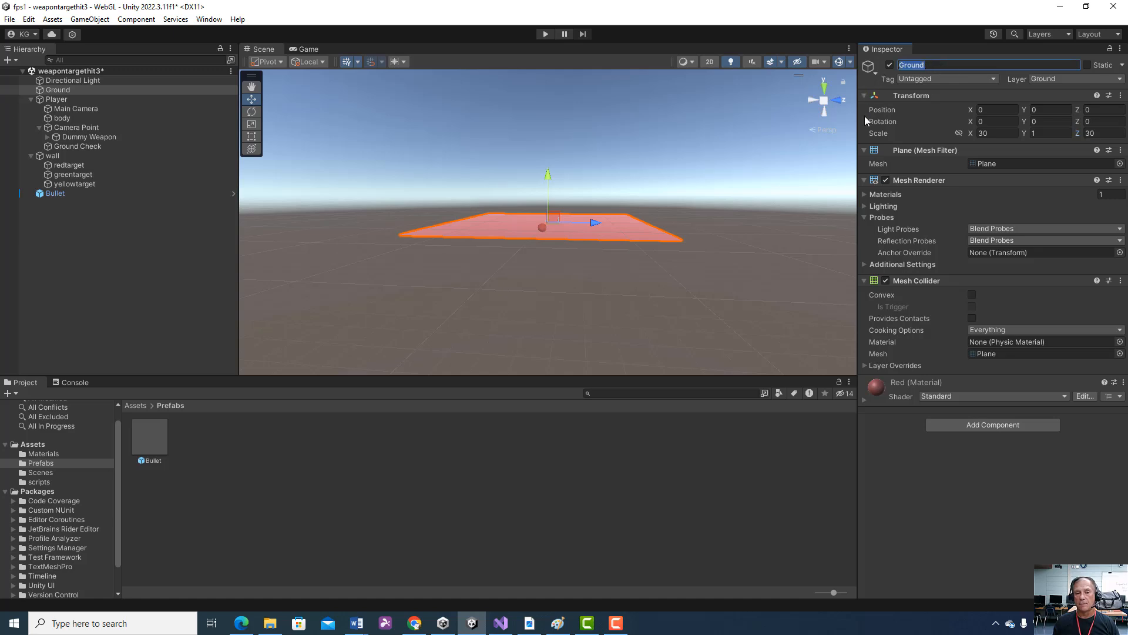
{"action": "left_click", "coordinate": [90, 19]}
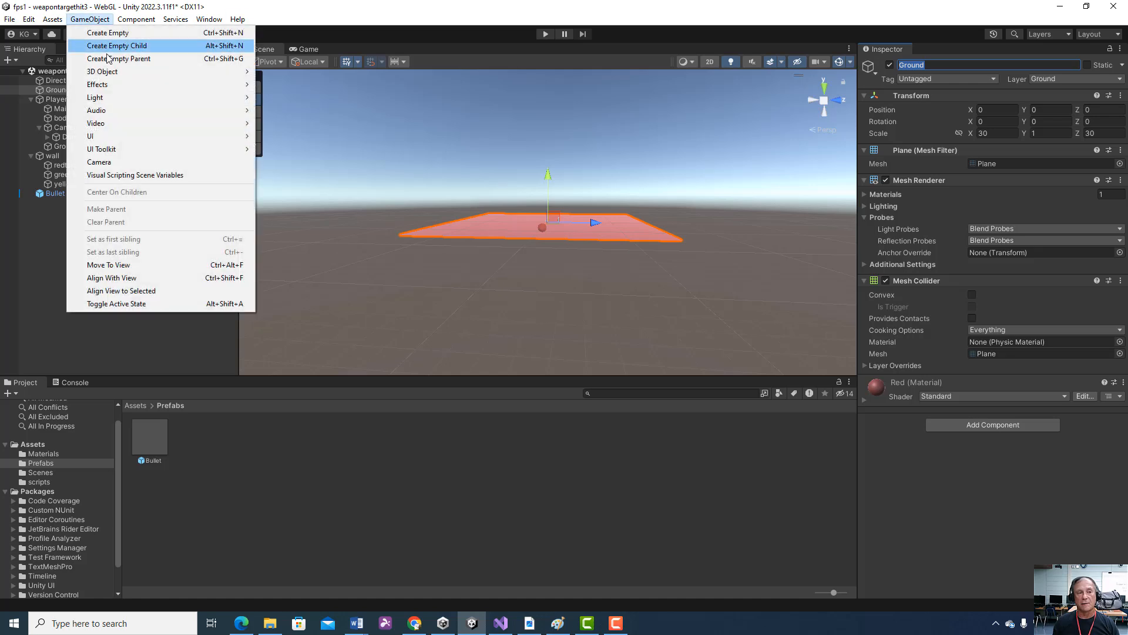
{"action": "mouse_move", "coordinate": [114, 72]}
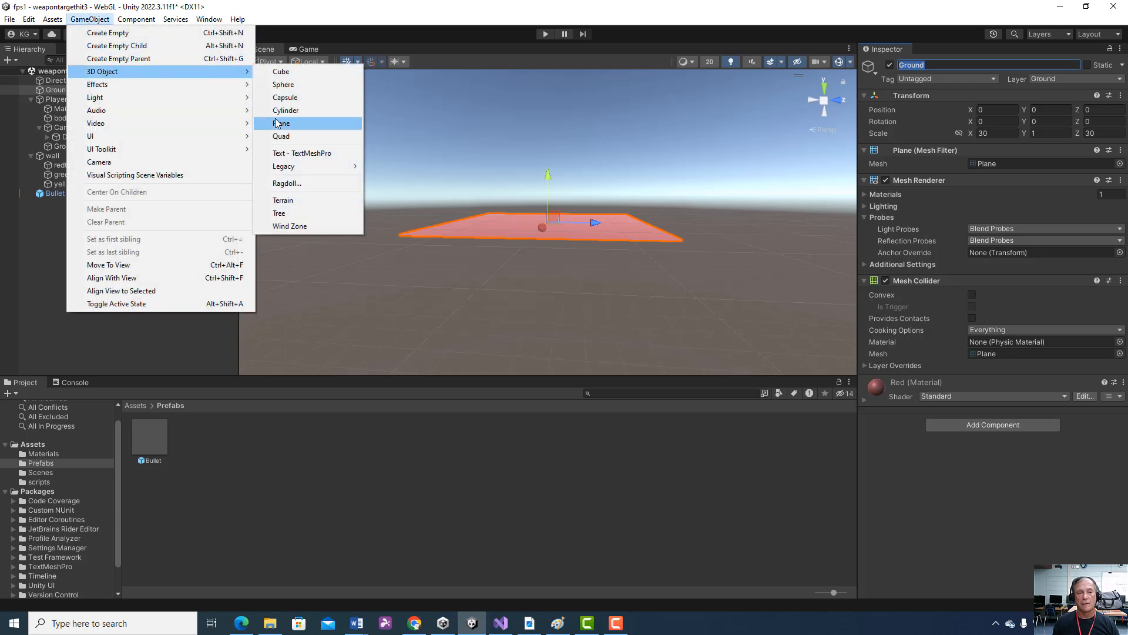
{"action": "left_click", "coordinate": [933, 63]}
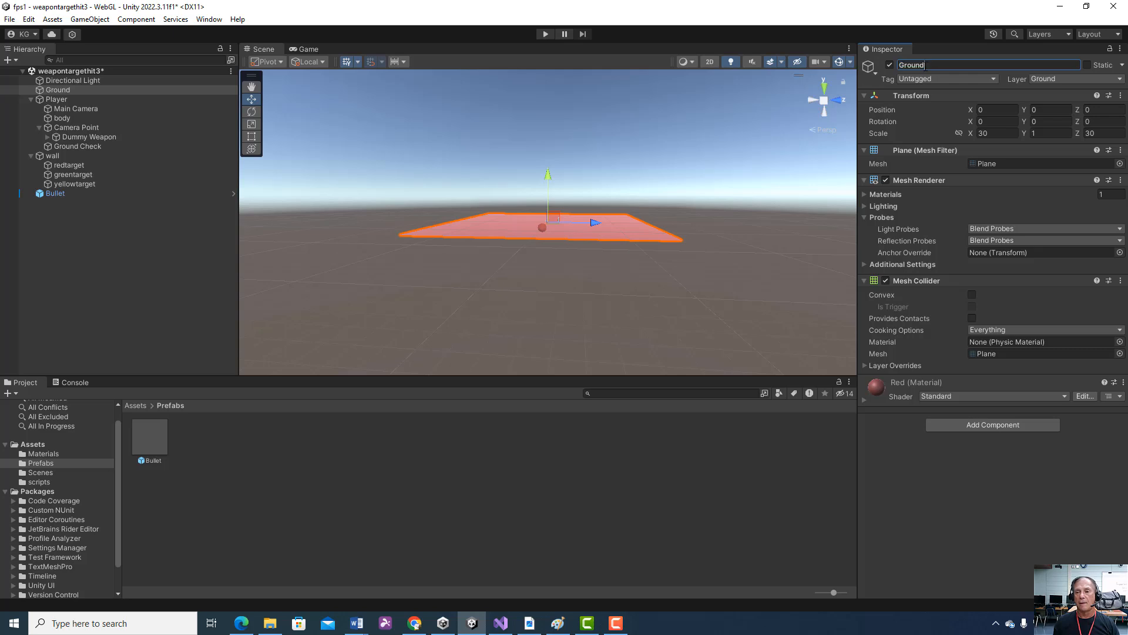
{"action": "left_click", "coordinate": [999, 133]}
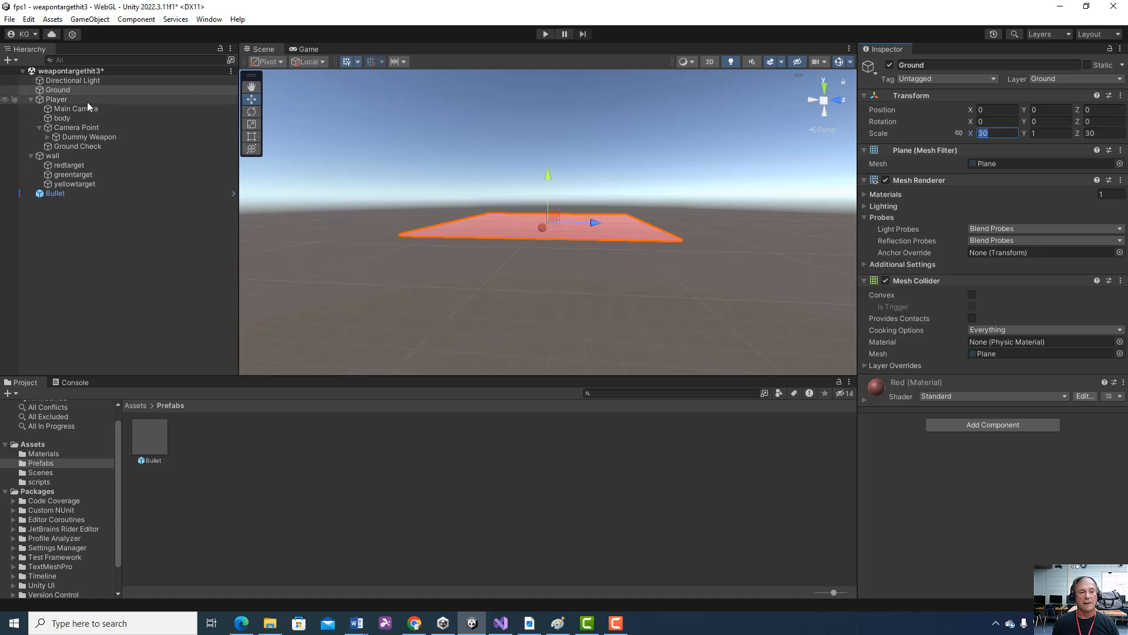
Focus the scene on the Player object and examine its name and components
{"action": "double_click", "coordinate": [59, 98]}
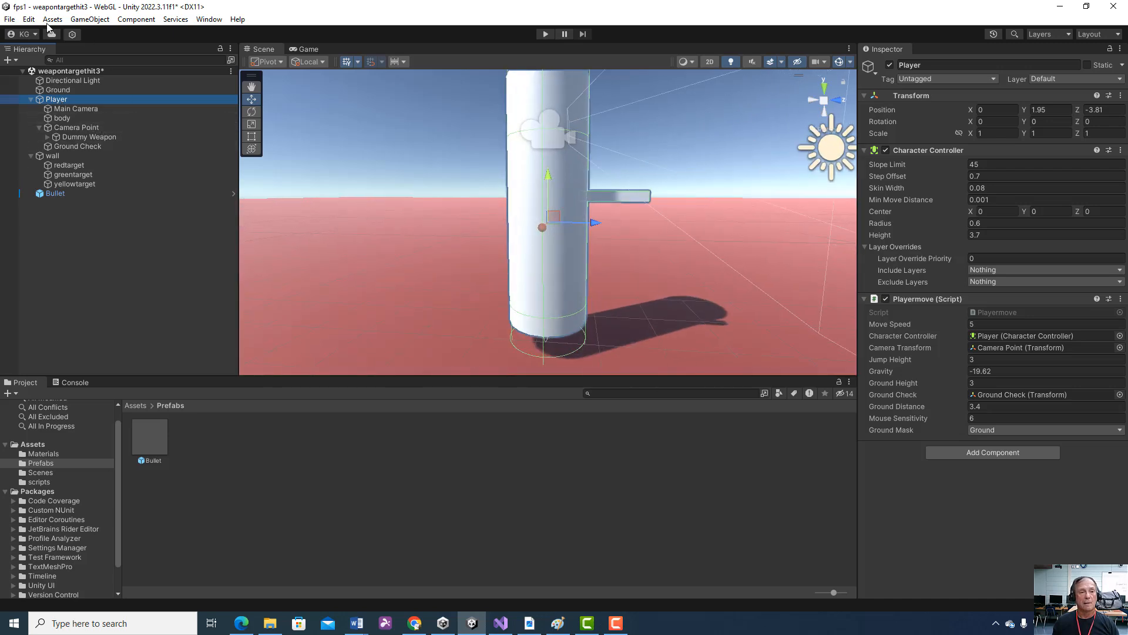
{"action": "right_click", "coordinate": [128, 154]}
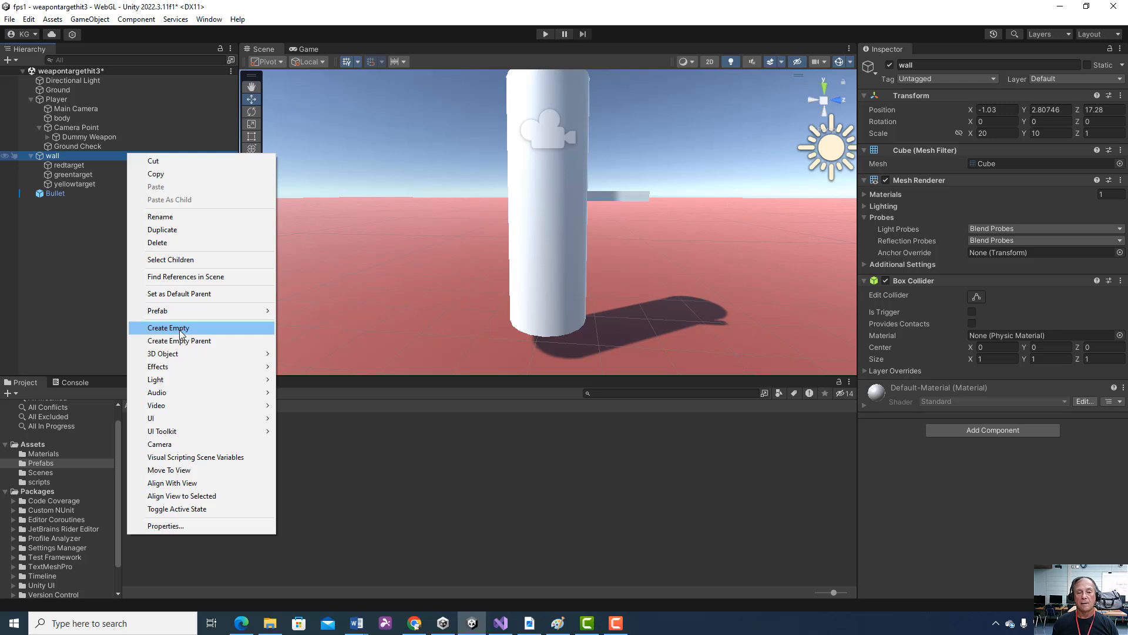
{"action": "left_click", "coordinate": [64, 326]}
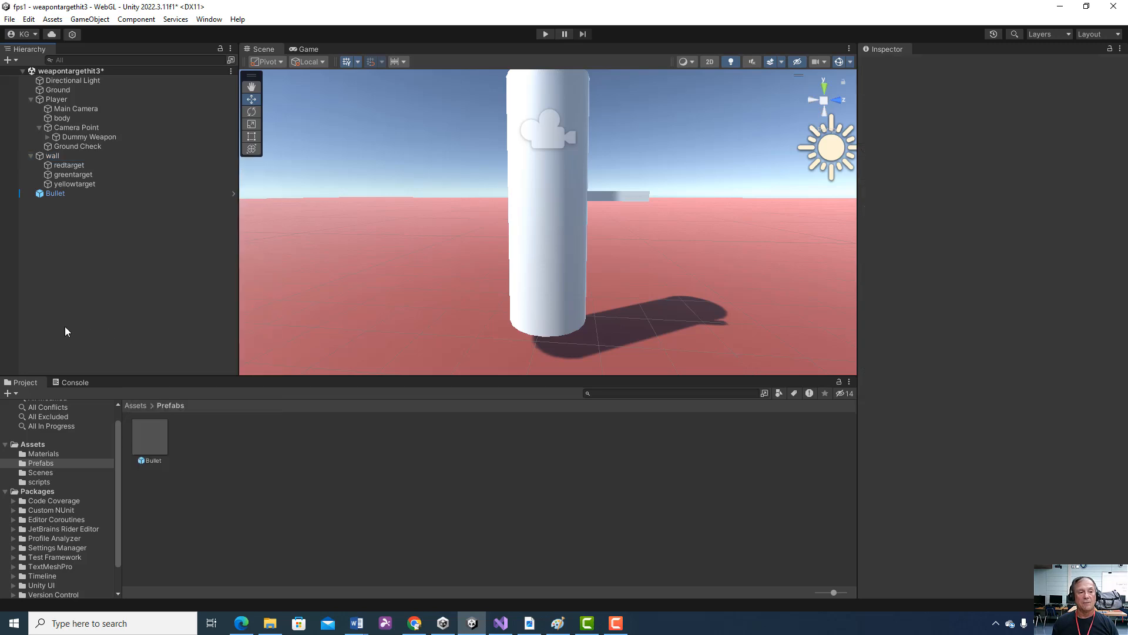
{"action": "left_click", "coordinate": [72, 100]}
{"action": "left_click", "coordinate": [935, 65]}
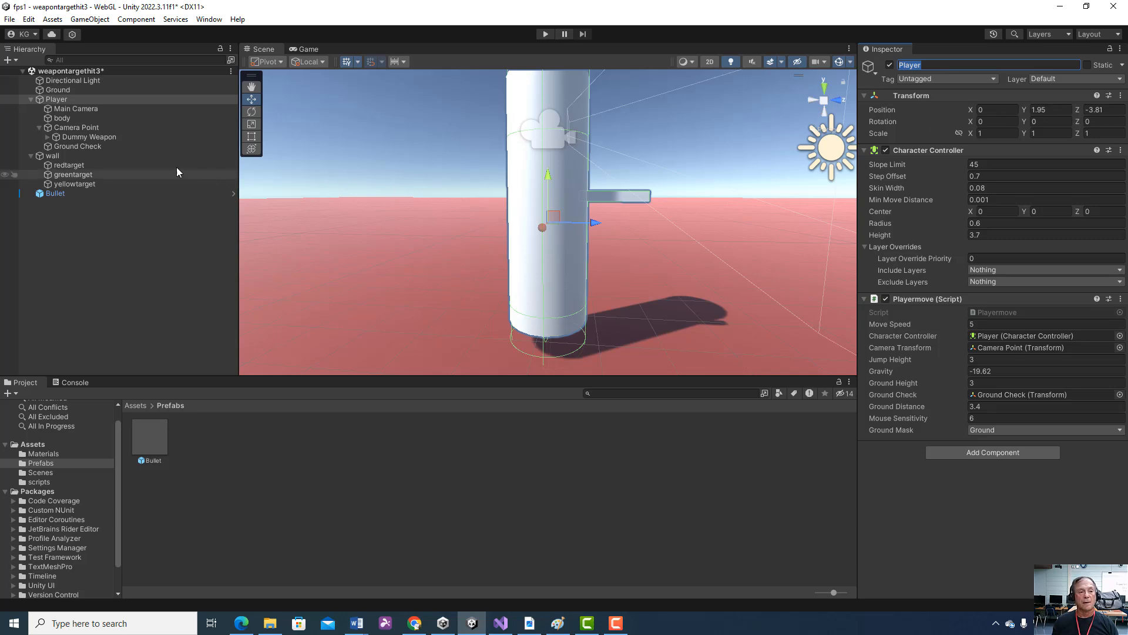
Examine the body cylinder under Player, framing it in the scene and checking its scale on all three axes
{"action": "left_click", "coordinate": [61, 116]}
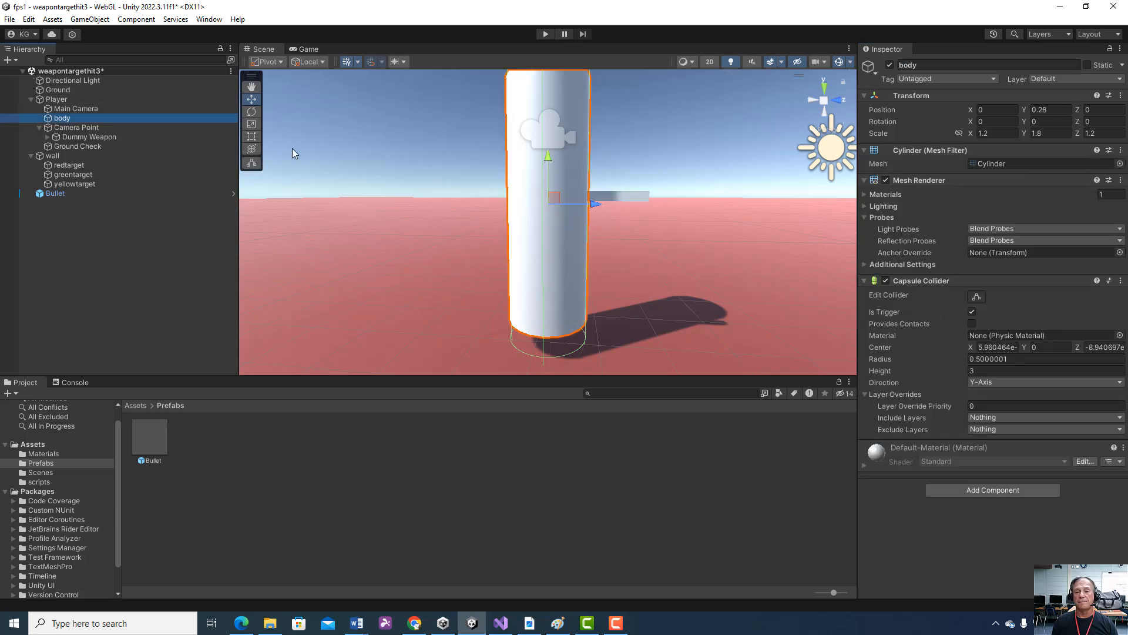
{"action": "key", "text": "f"}
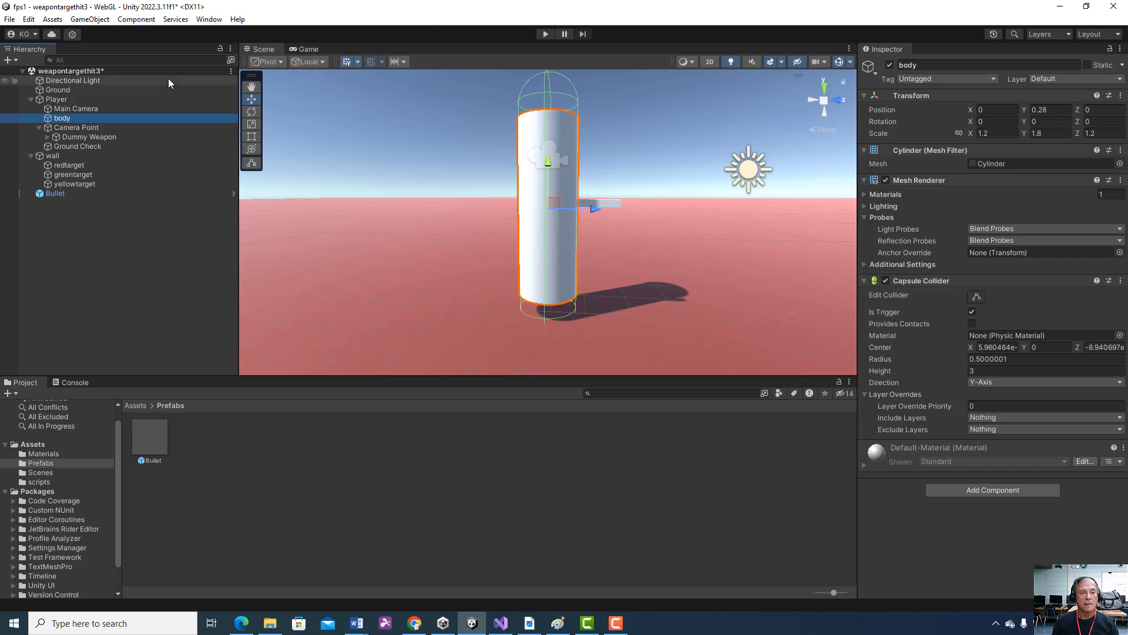
{"action": "left_click", "coordinate": [89, 20]}
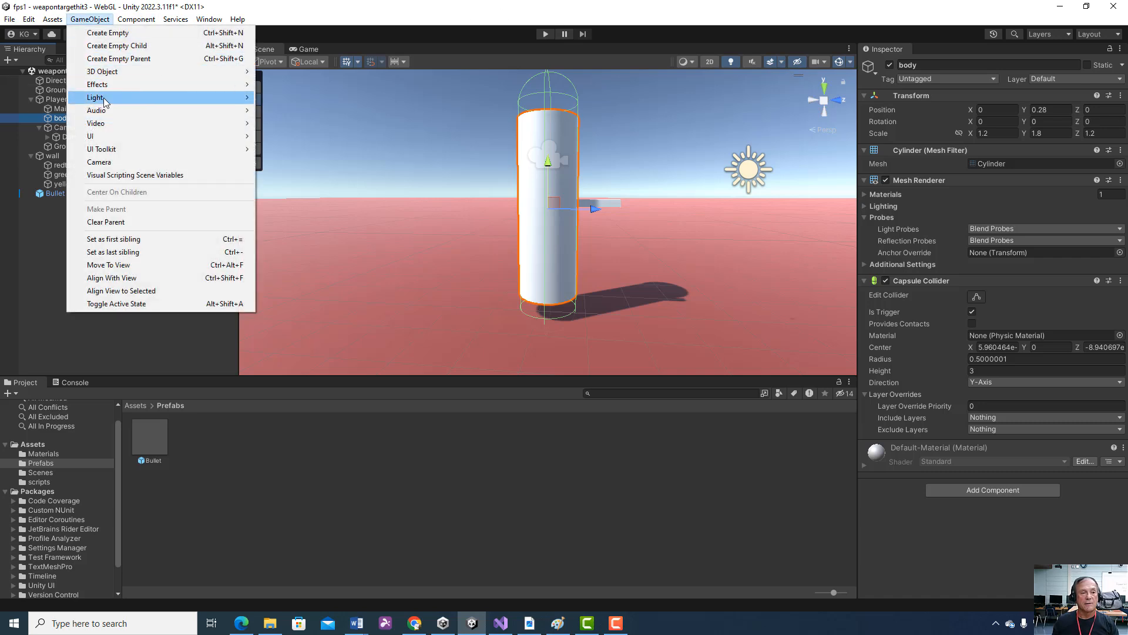
{"action": "mouse_move", "coordinate": [107, 73]}
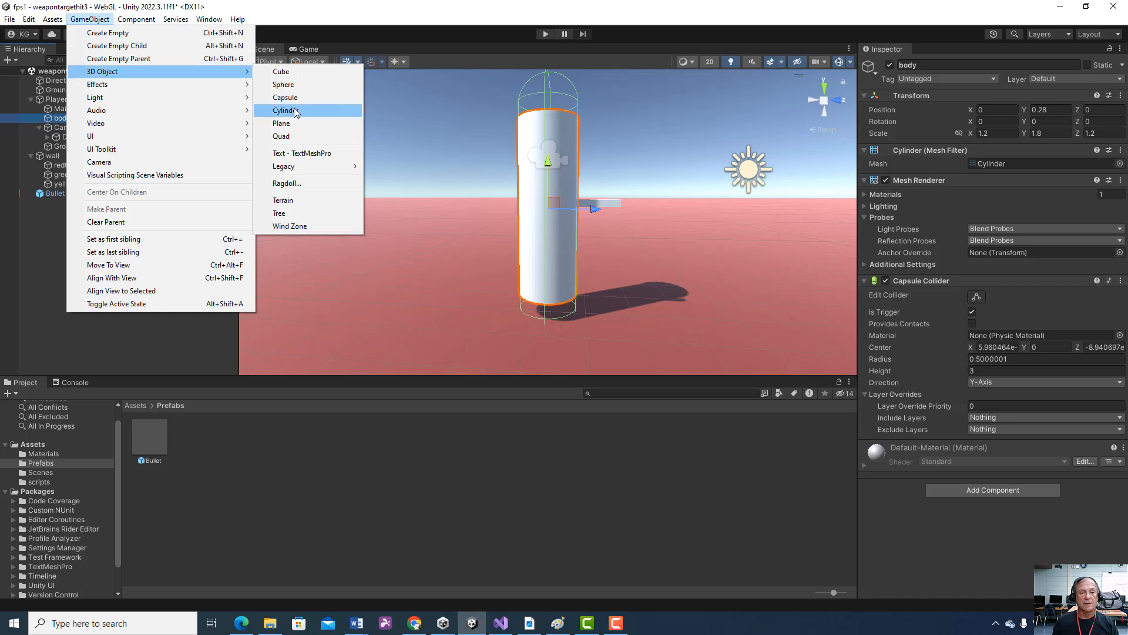
{"action": "left_click", "coordinate": [429, 125]}
{"action": "left_click", "coordinate": [109, 117]}
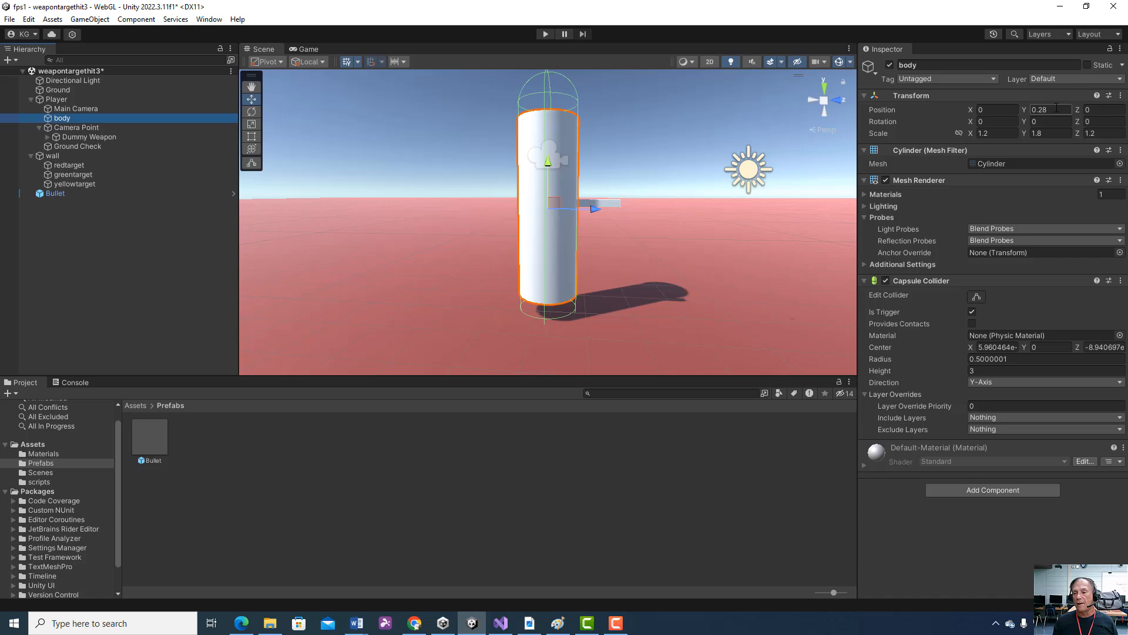
{"action": "left_click", "coordinate": [997, 133]}
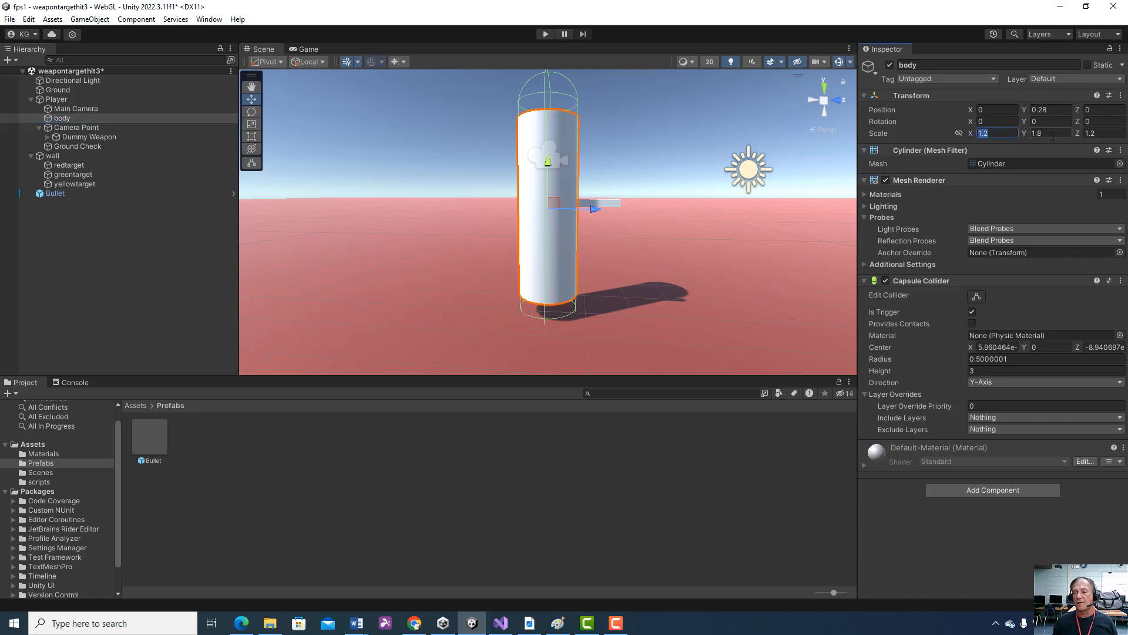
{"action": "key", "text": "Tab"}
{"action": "key", "text": "Tab"}
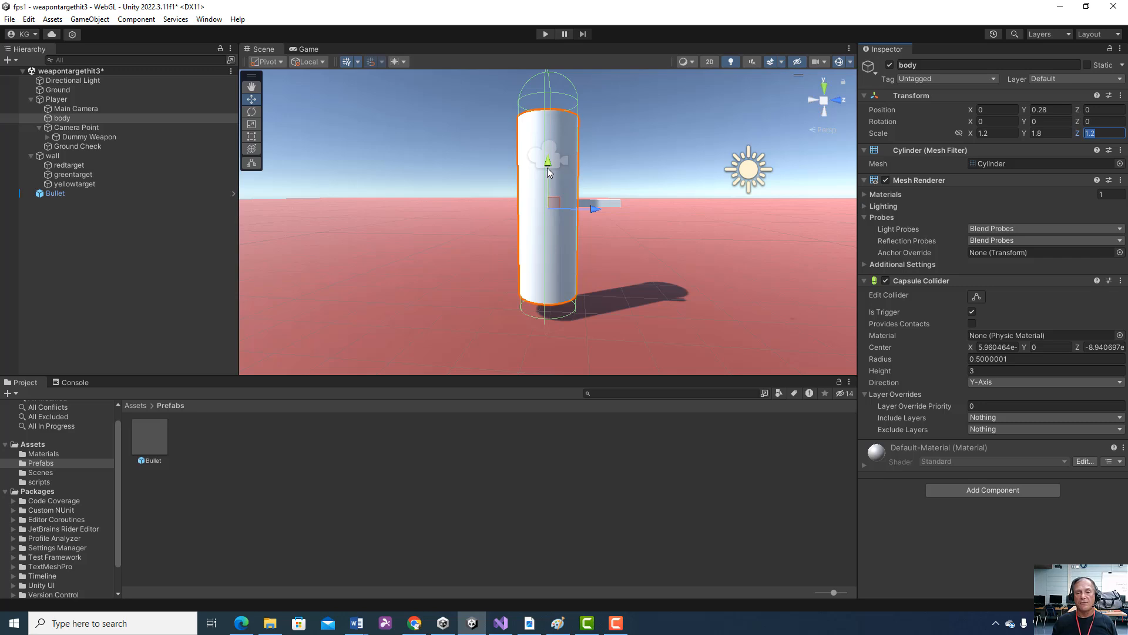
Examine the Player object's Main Camera and Camera Point children, including Camera Point's name and transform
{"action": "left_click", "coordinate": [63, 101]}
{"action": "double_click", "coordinate": [63, 101]}
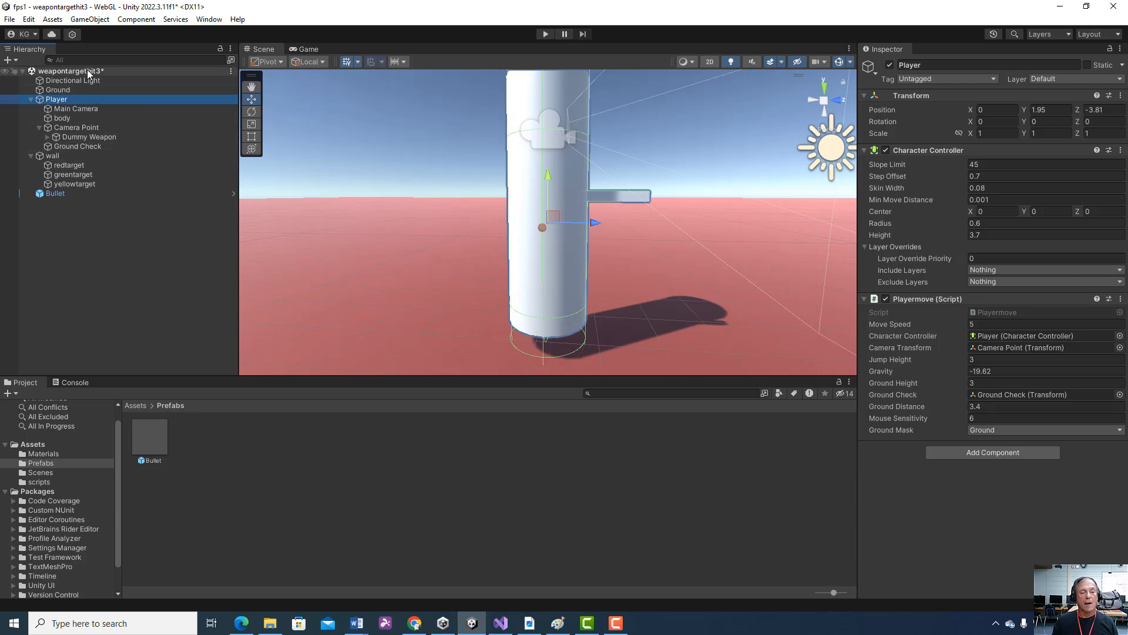
{"action": "left_click", "coordinate": [82, 109]}
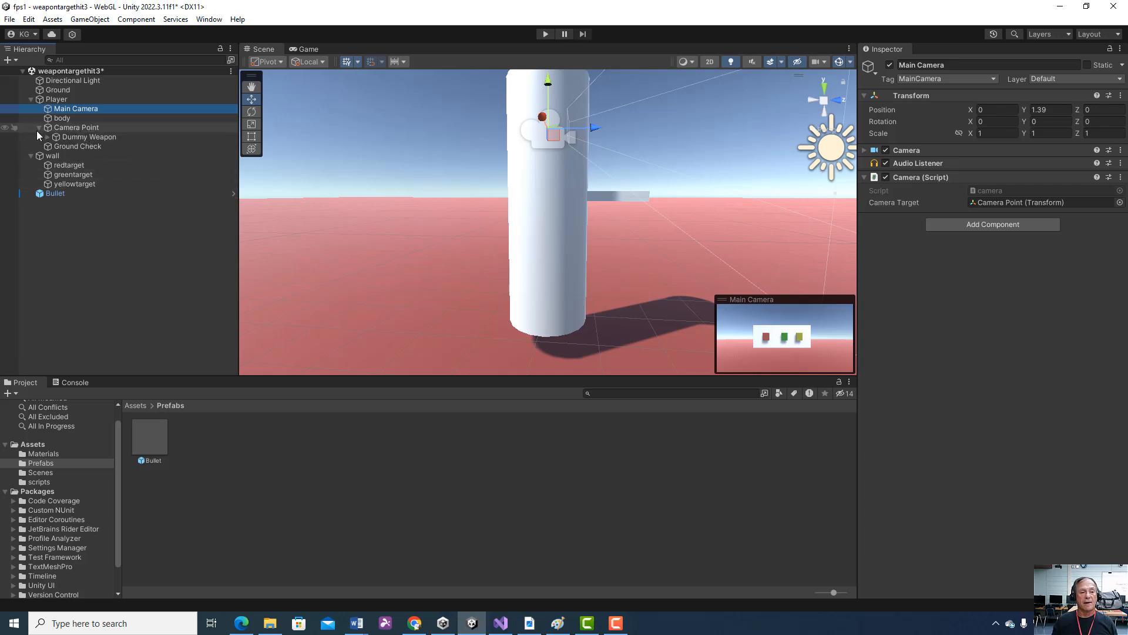
{"action": "right_click", "coordinate": [143, 172]}
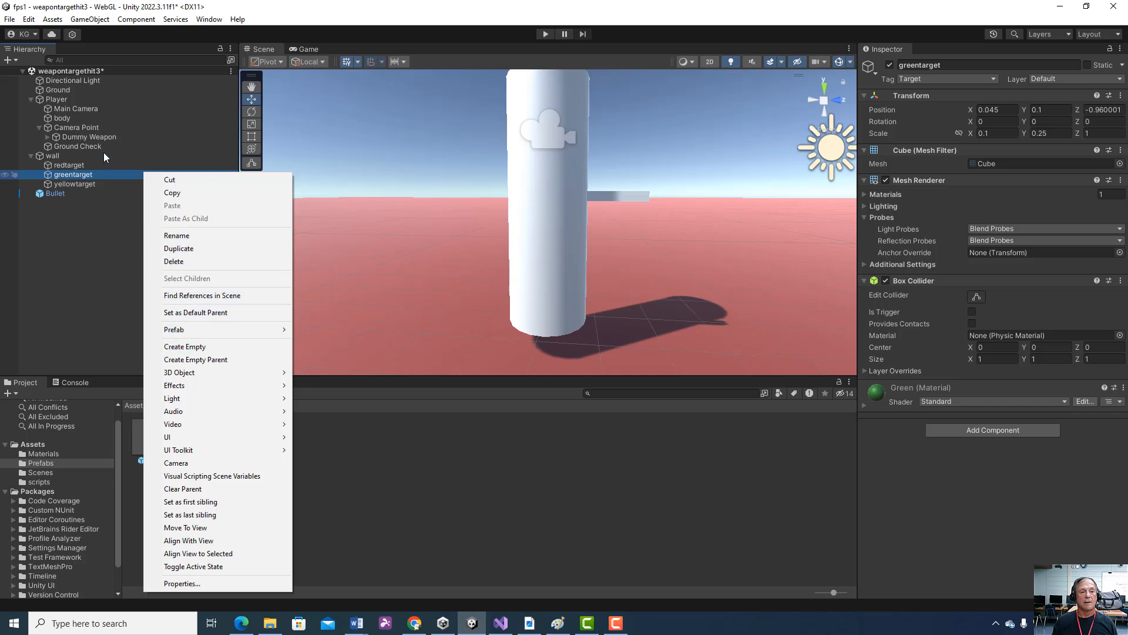
{"action": "left_click", "coordinate": [96, 127]}
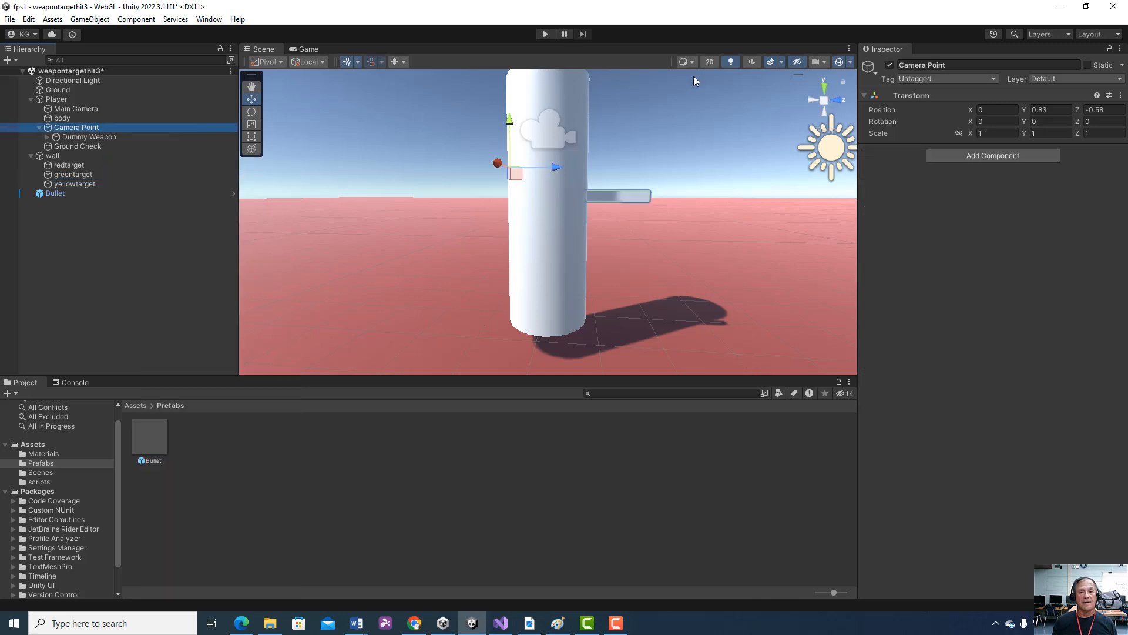
{"action": "left_click", "coordinate": [947, 65]}
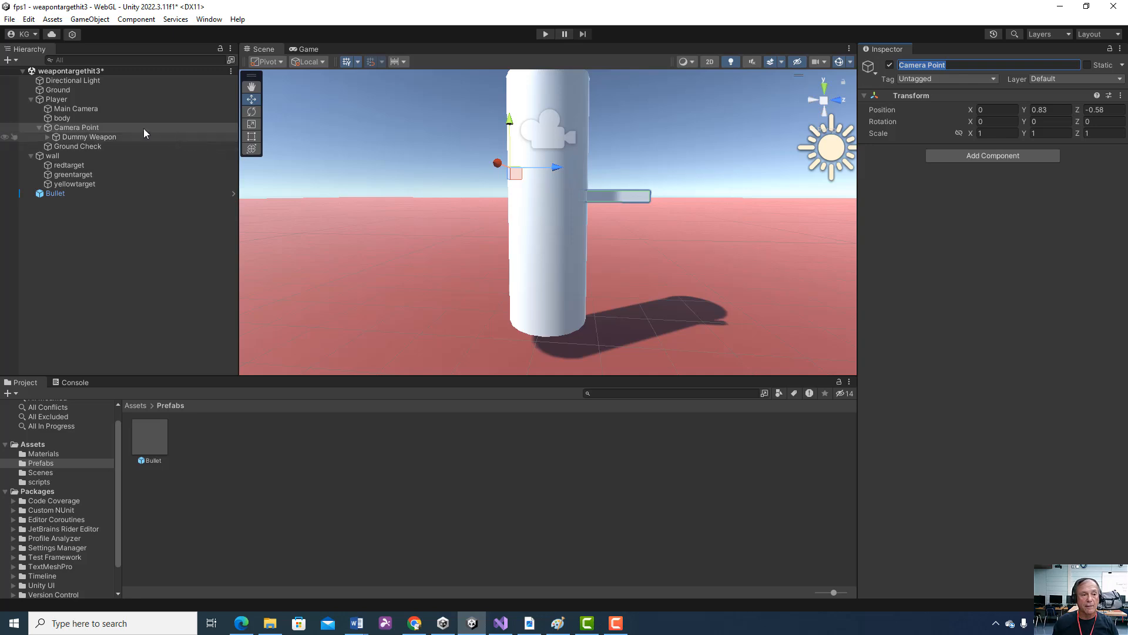
Frame the body and Camera Point in the scene to examine where Camera Point sits relative to the cylinder
{"action": "double_click", "coordinate": [68, 117]}
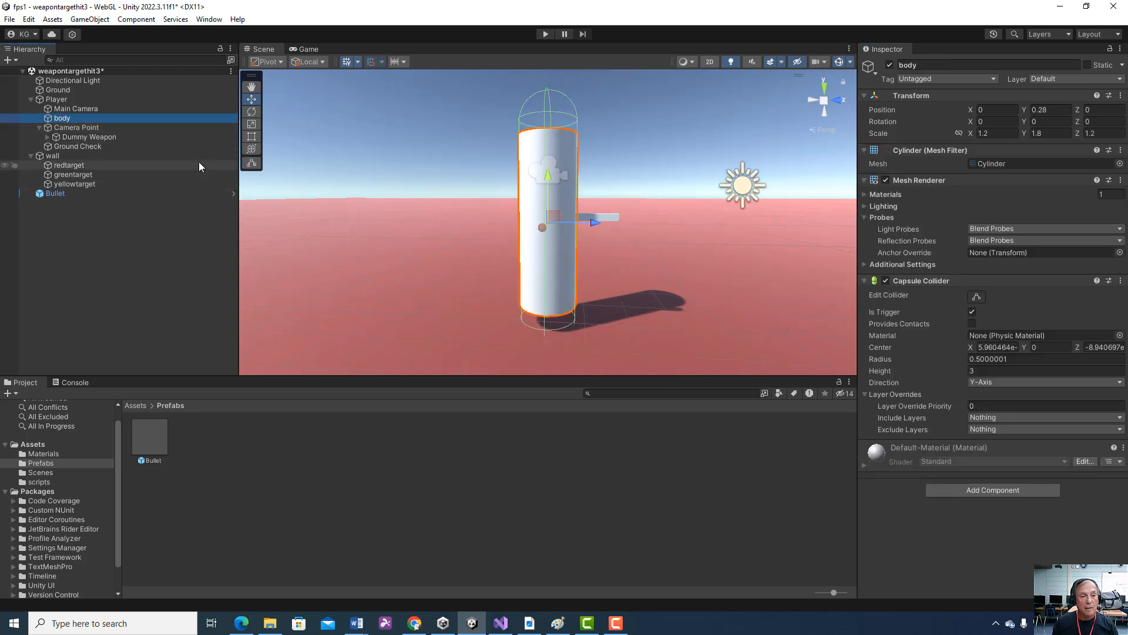
{"action": "double_click", "coordinate": [87, 129]}
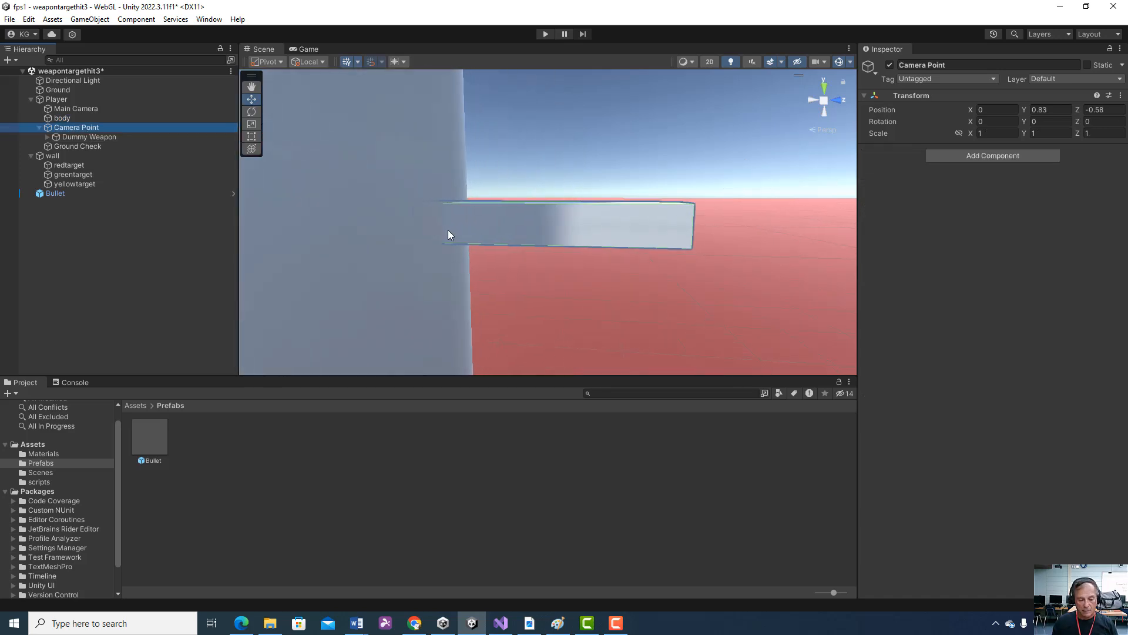
{"action": "scroll", "coordinate": [446, 235], "scroll_direction": "down", "scroll_amount": 5}
{"action": "scroll", "coordinate": [432, 247], "scroll_direction": "down", "scroll_amount": 2}
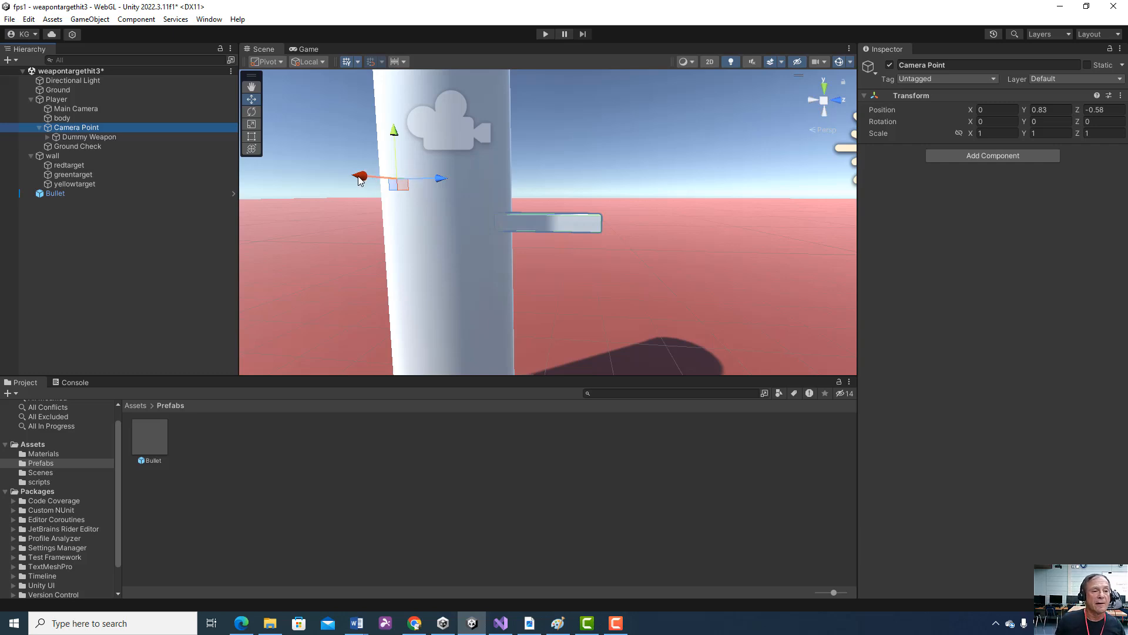
Examine the transform and components of Dummy Weapon under Camera Point and of Ground Check under Player
{"action": "left_click", "coordinate": [109, 138]}
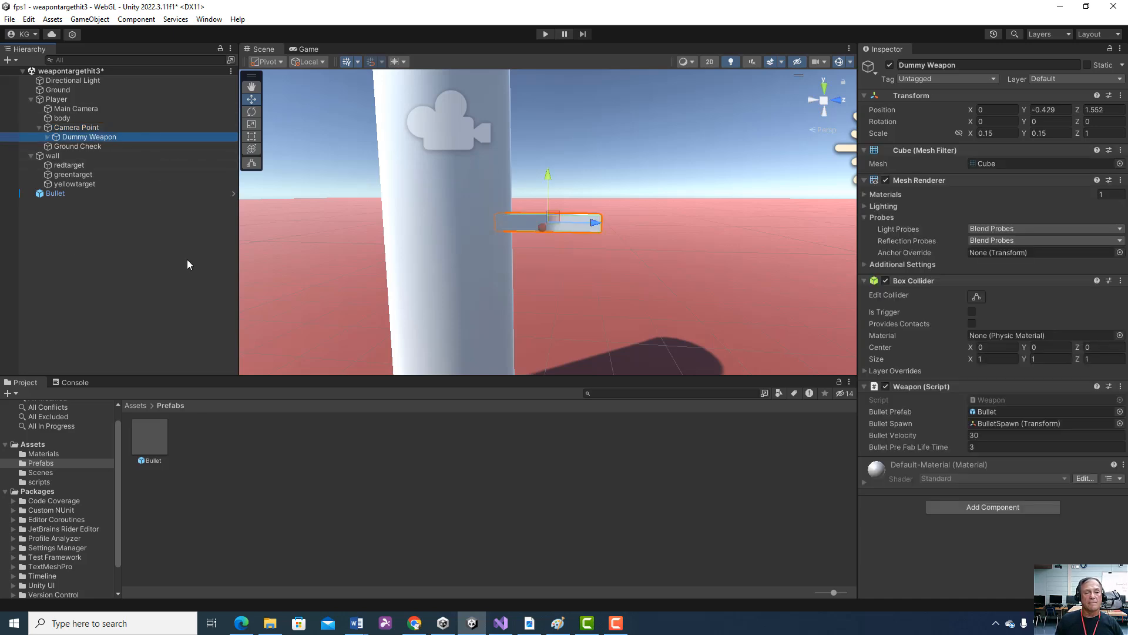
{"action": "left_click", "coordinate": [79, 139]}
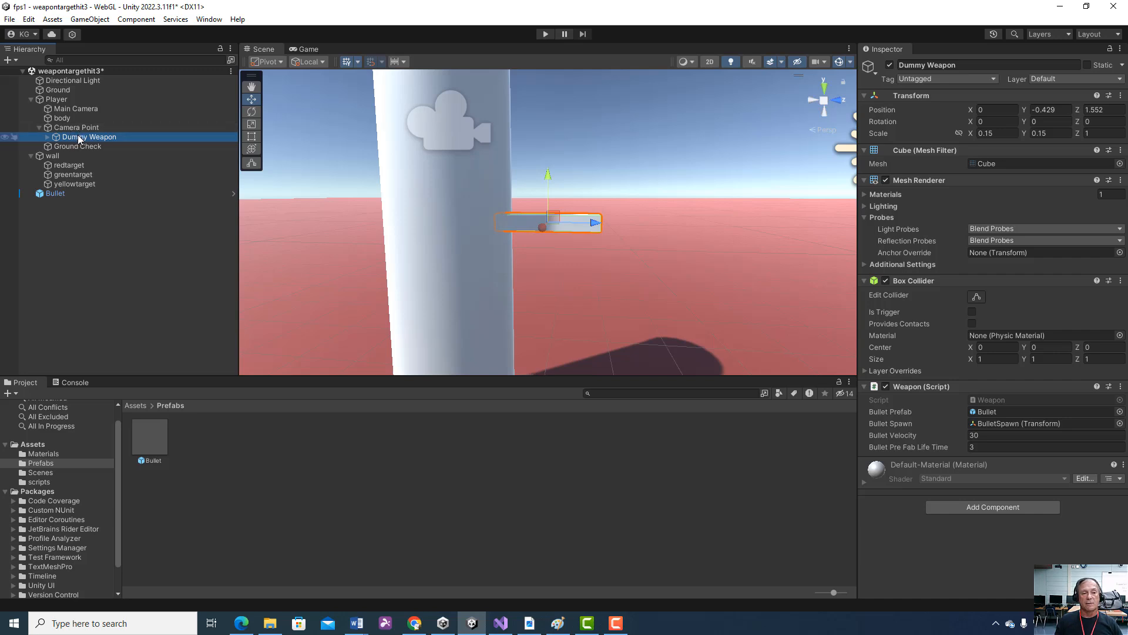
{"action": "left_click", "coordinate": [124, 147]}
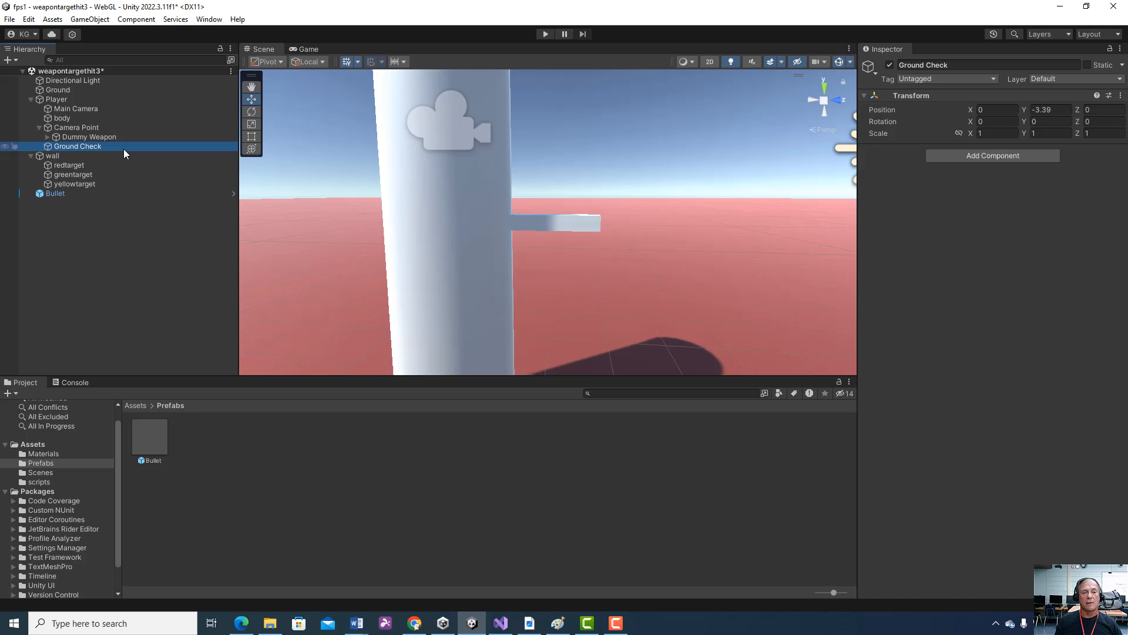
{"action": "left_click", "coordinate": [96, 136]}
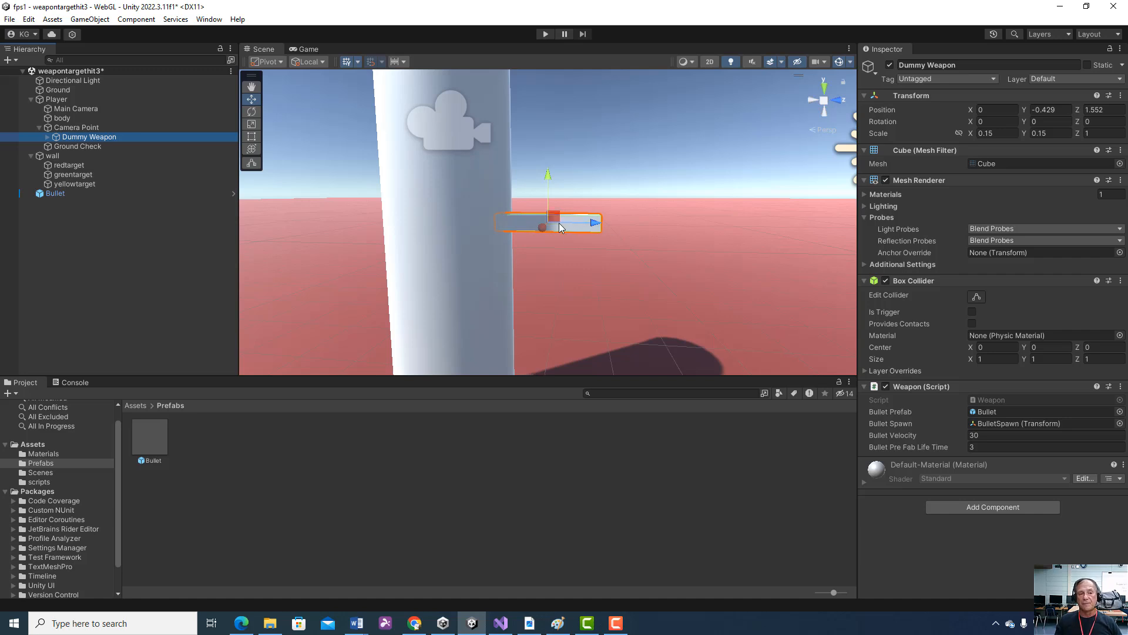
Expand Dummy Weapon and examine the transform of its BulletSpawn child
{"action": "left_click", "coordinate": [47, 137]}
{"action": "left_click", "coordinate": [94, 147]}
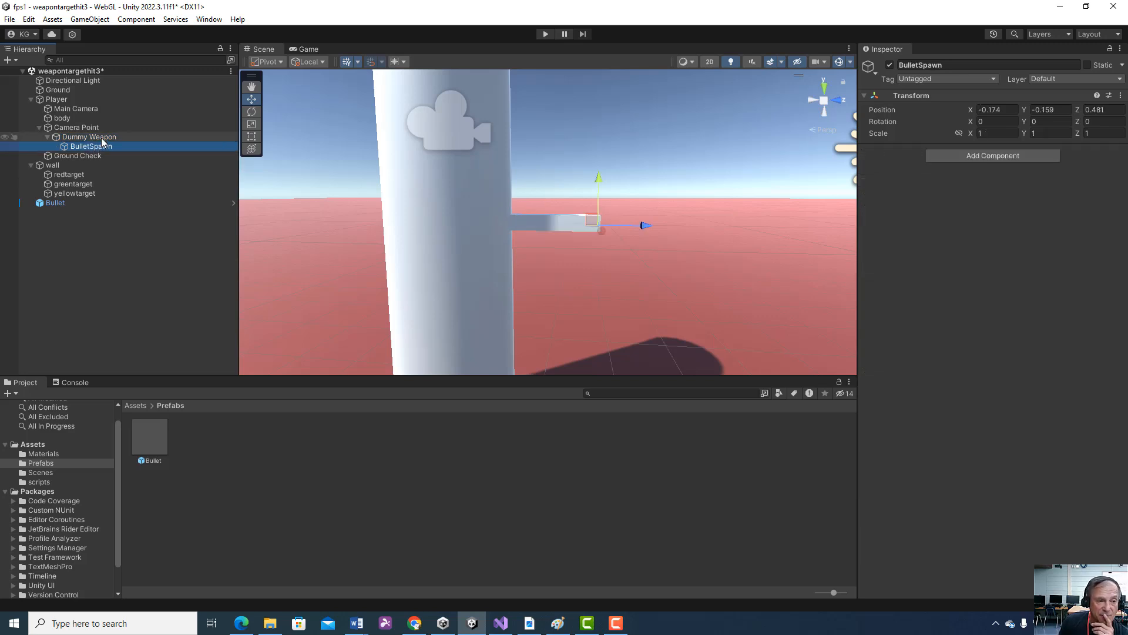
{"action": "right_click", "coordinate": [103, 140]}
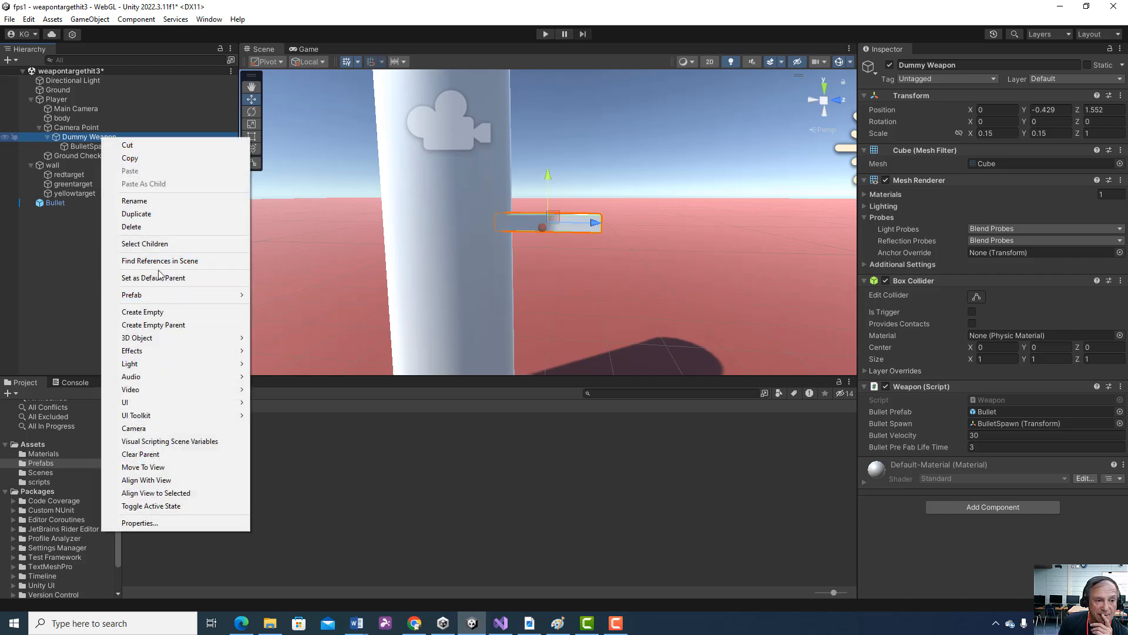
{"action": "left_click", "coordinate": [120, 130]}
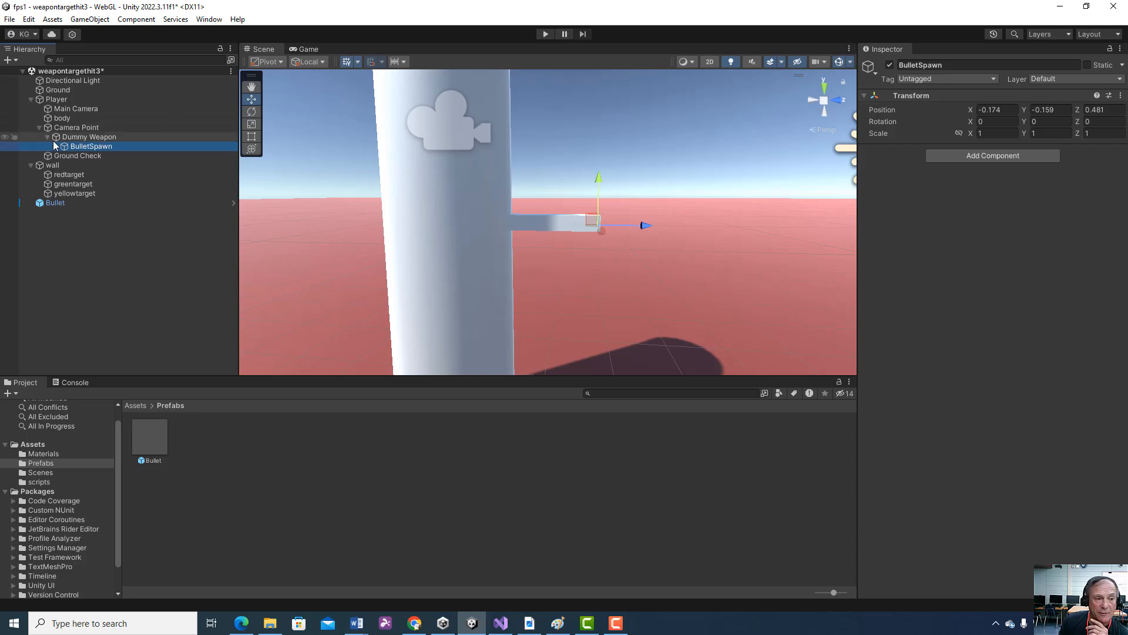
Collapse Camera Point and frame the body and Ground Check in the scene to examine where Ground Check sits relative to the cylinder
{"action": "left_click", "coordinate": [37, 126]}
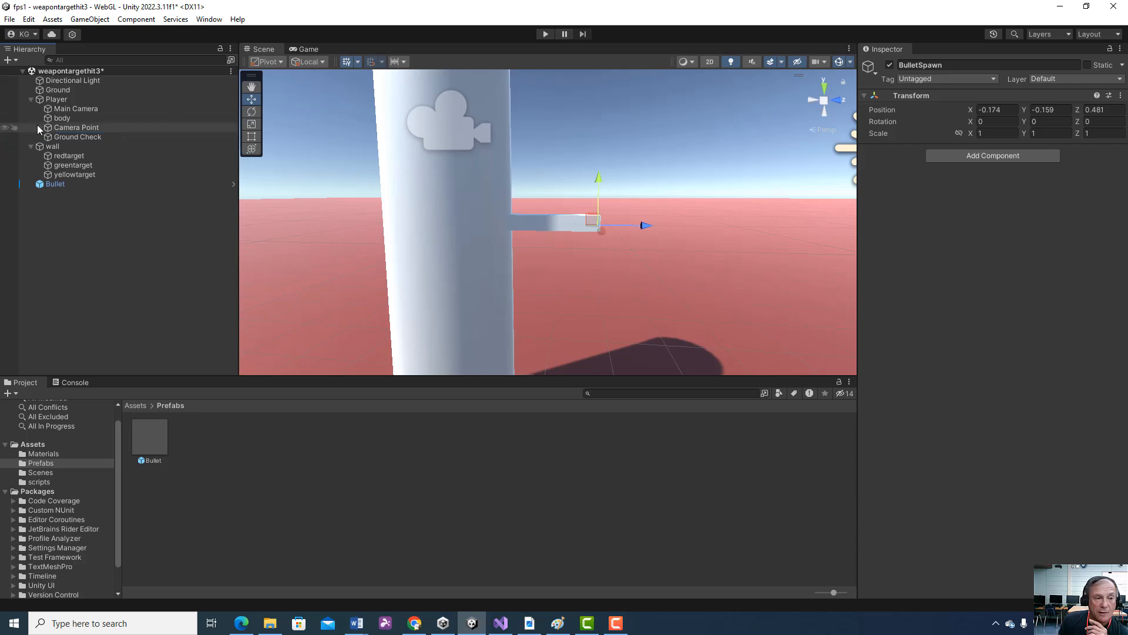
{"action": "left_click", "coordinate": [39, 127]}
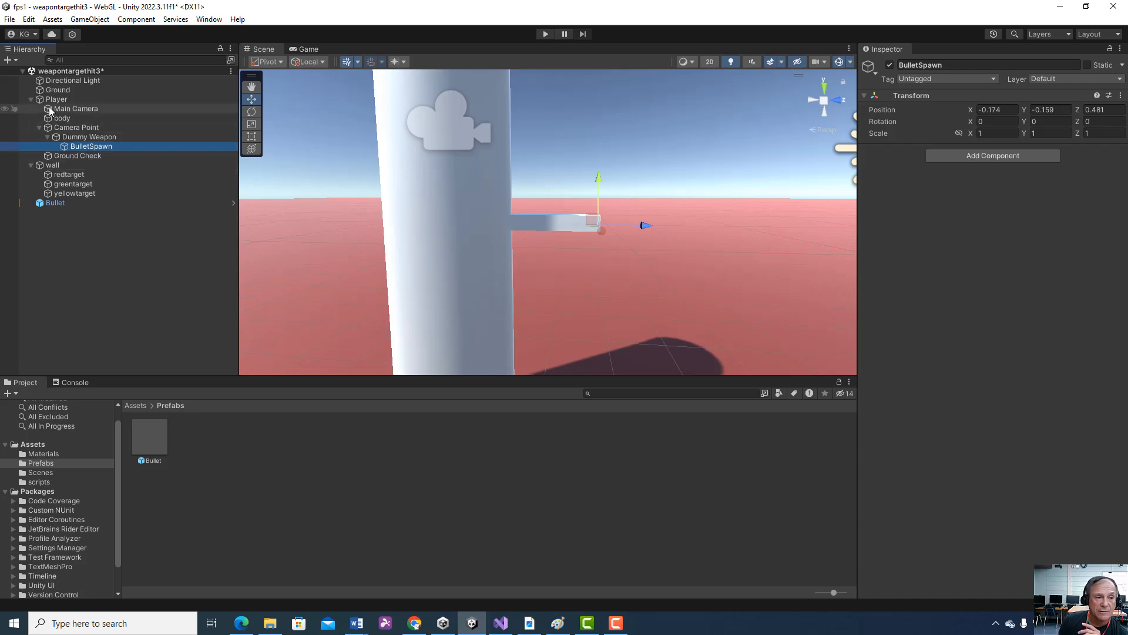
{"action": "left_click", "coordinate": [36, 127]}
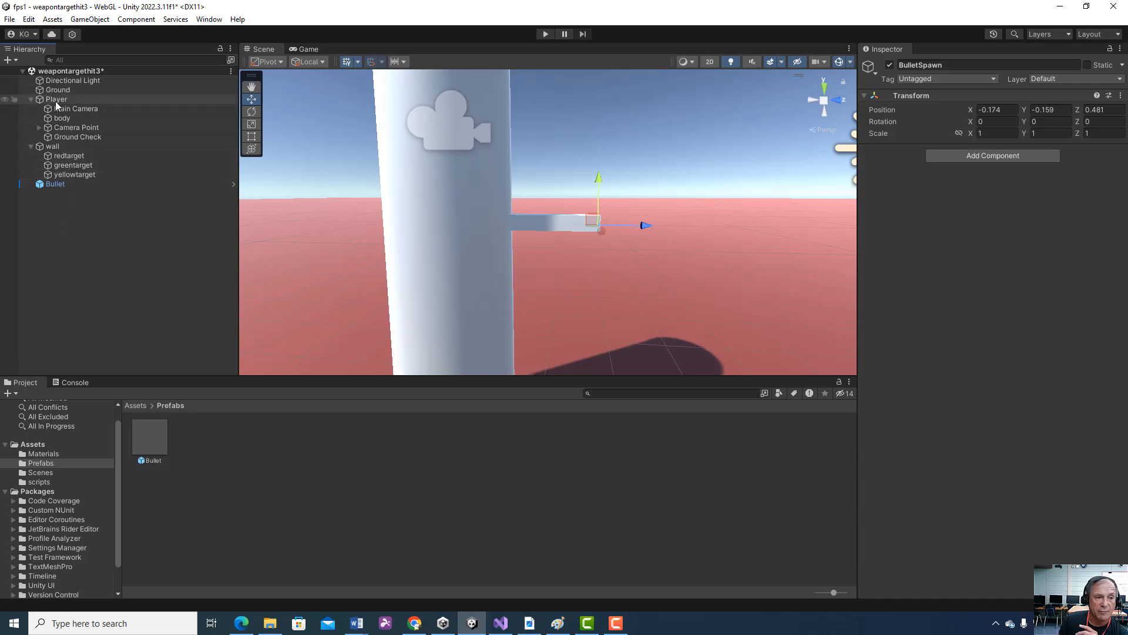
{"action": "double_click", "coordinate": [65, 137]}
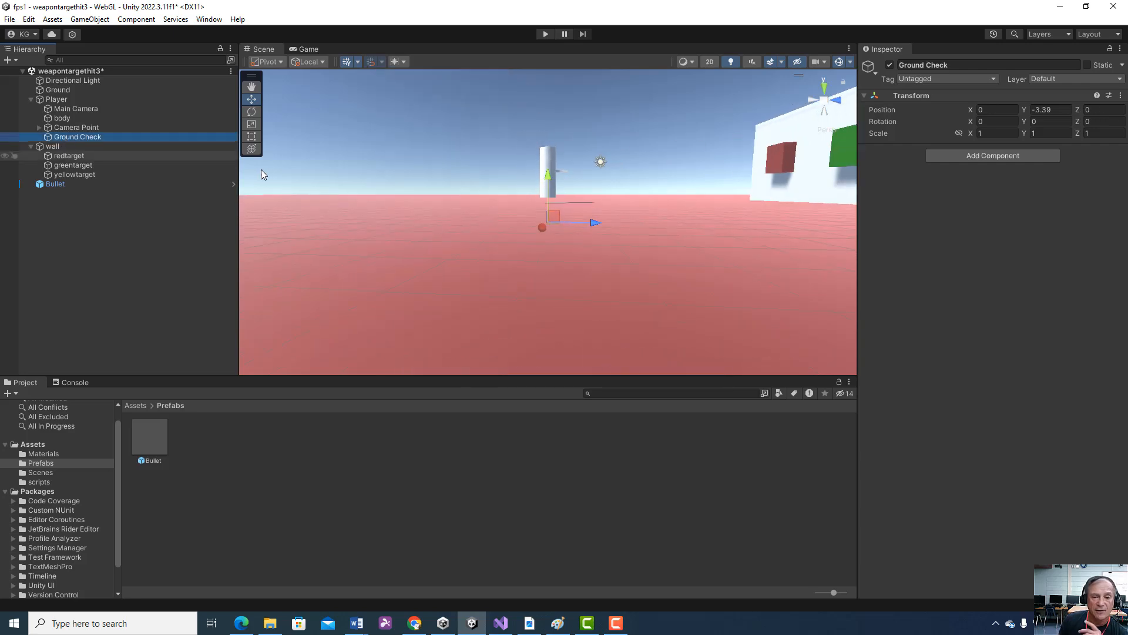
{"action": "double_click", "coordinate": [73, 118]}
{"action": "double_click", "coordinate": [78, 137]}
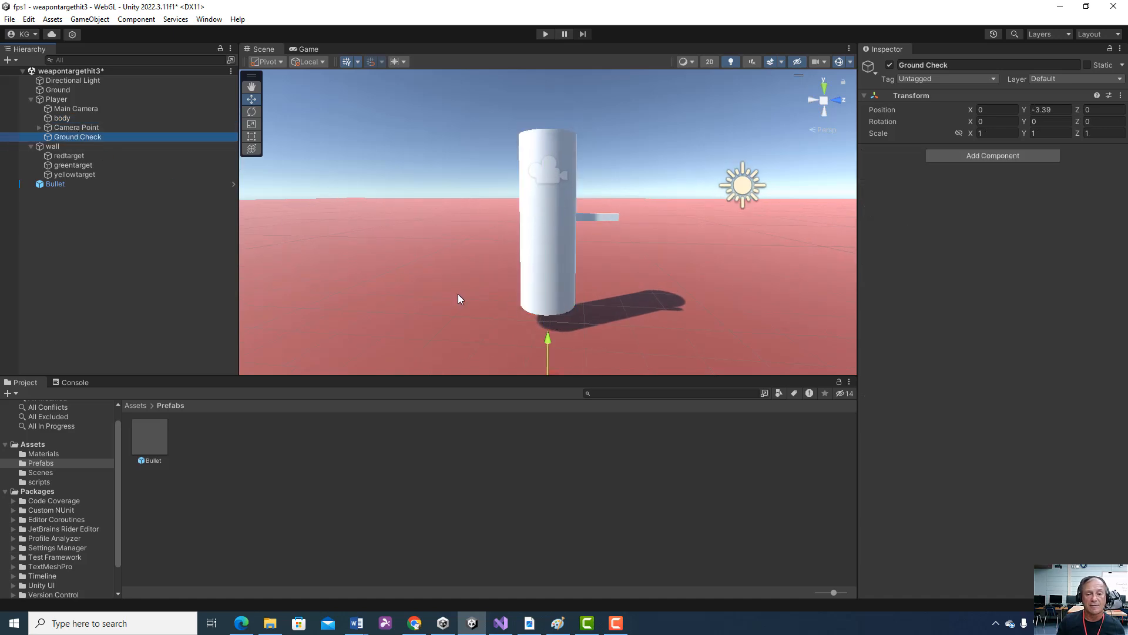
{"action": "scroll", "coordinate": [740, 263], "scroll_direction": "down", "scroll_amount": 10}
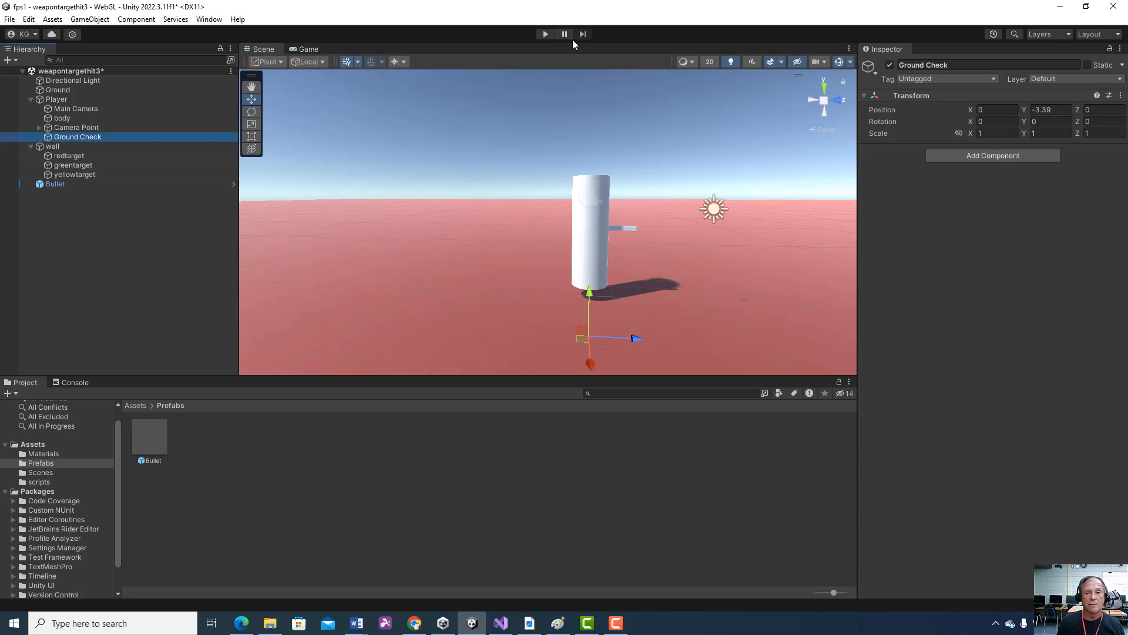
Play-test the scene by firing bullets at the wall targets, and stop the game
{"action": "left_click", "coordinate": [544, 34]}
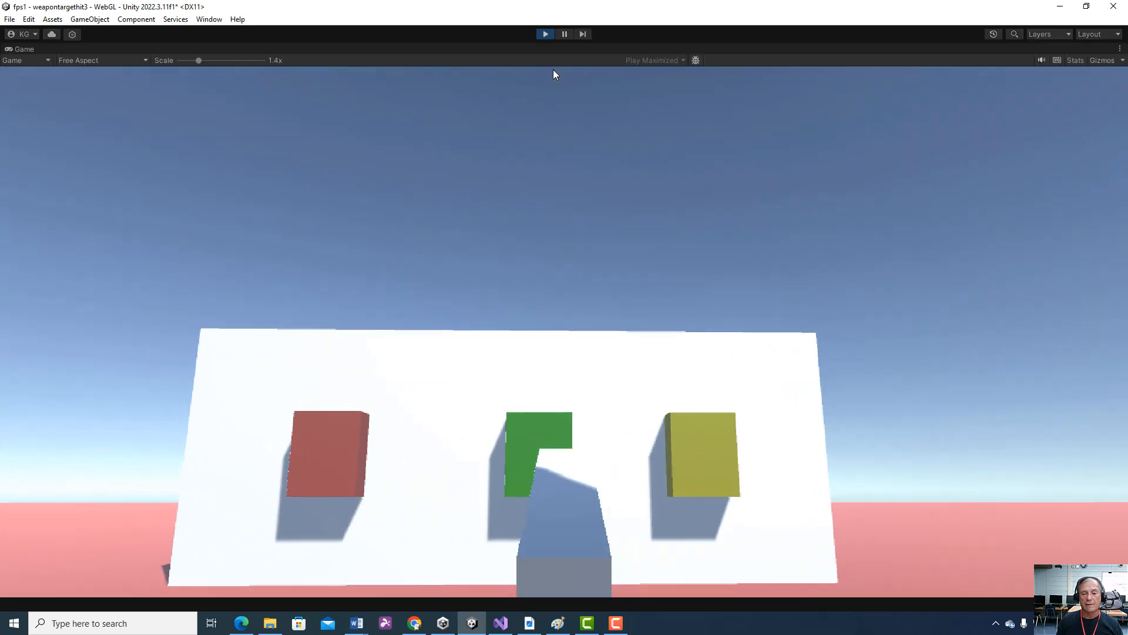
{"action": "left_click", "coordinate": [551, 69]}
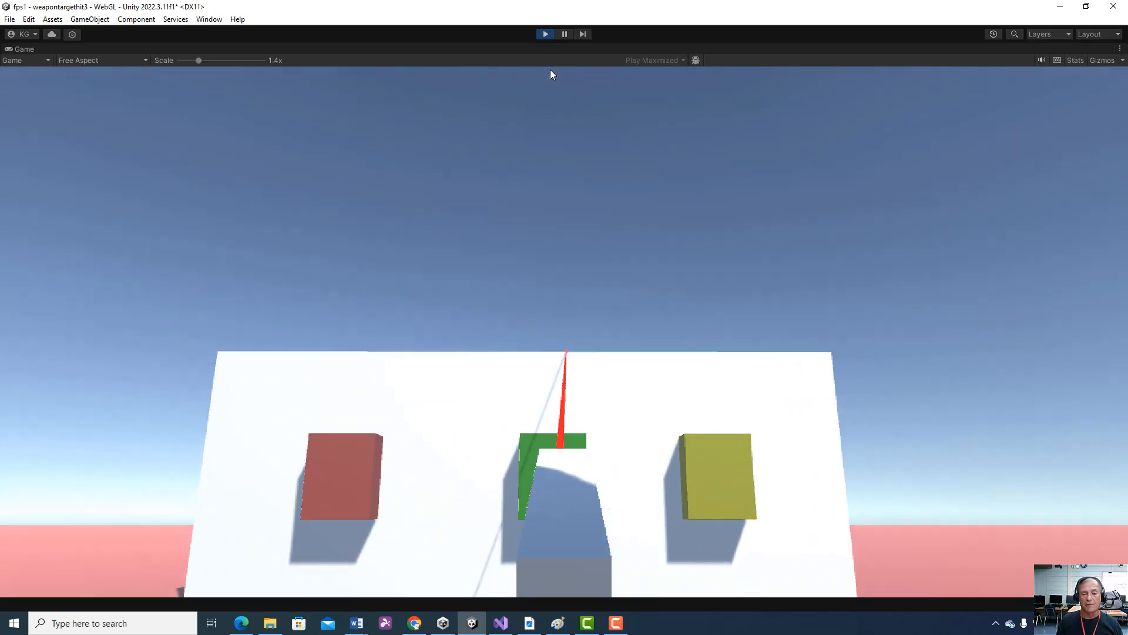
{"action": "left_click", "coordinate": [532, 88]}
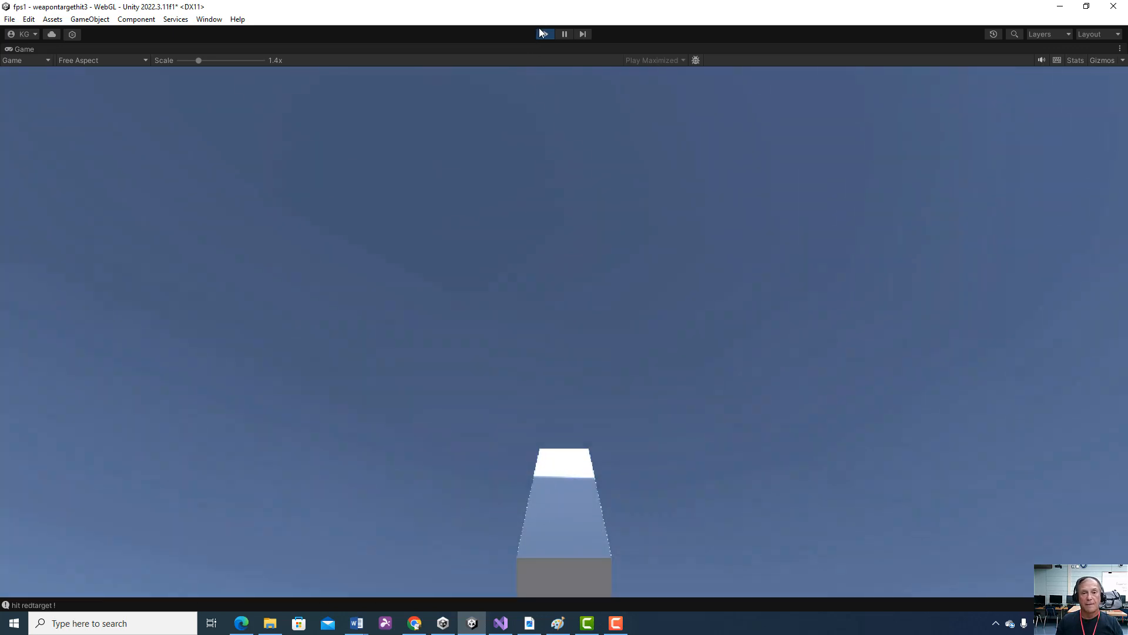
{"action": "left_click", "coordinate": [542, 33]}
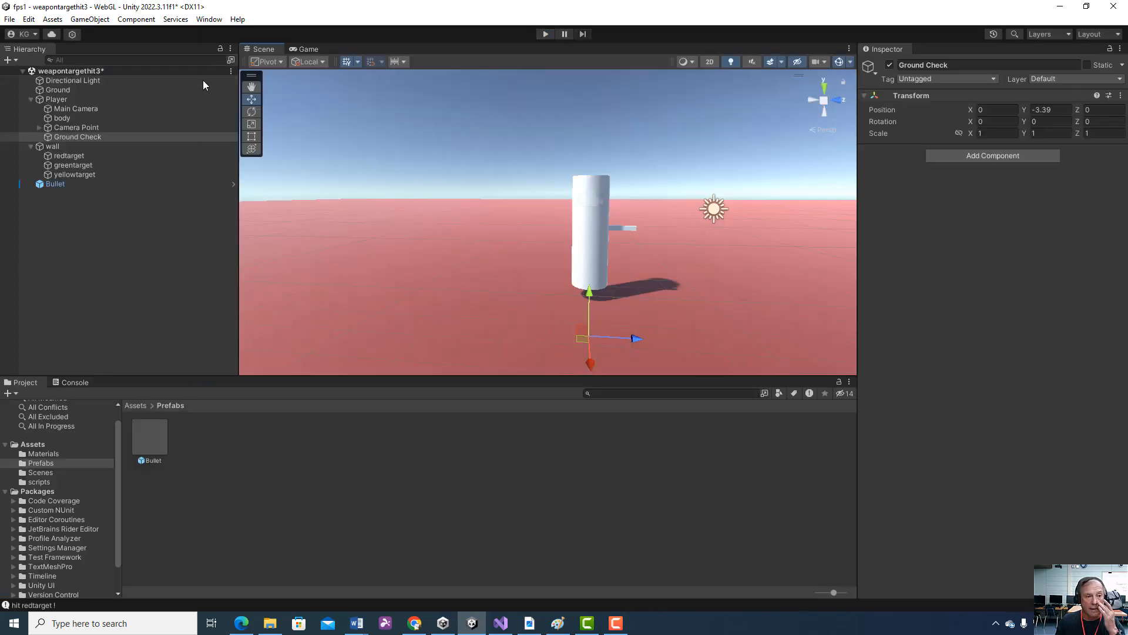
Examine the Player object's Character Controller and Playermove settings, and search the addable components for "ch"
{"action": "left_click", "coordinate": [90, 98]}
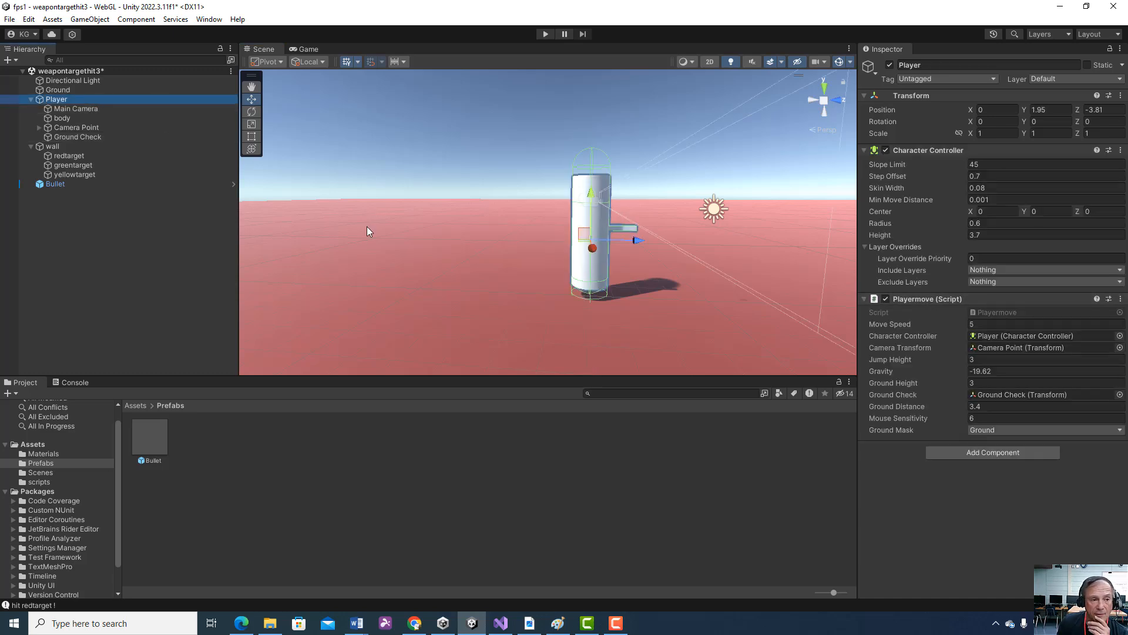
{"action": "left_click", "coordinate": [991, 450]}
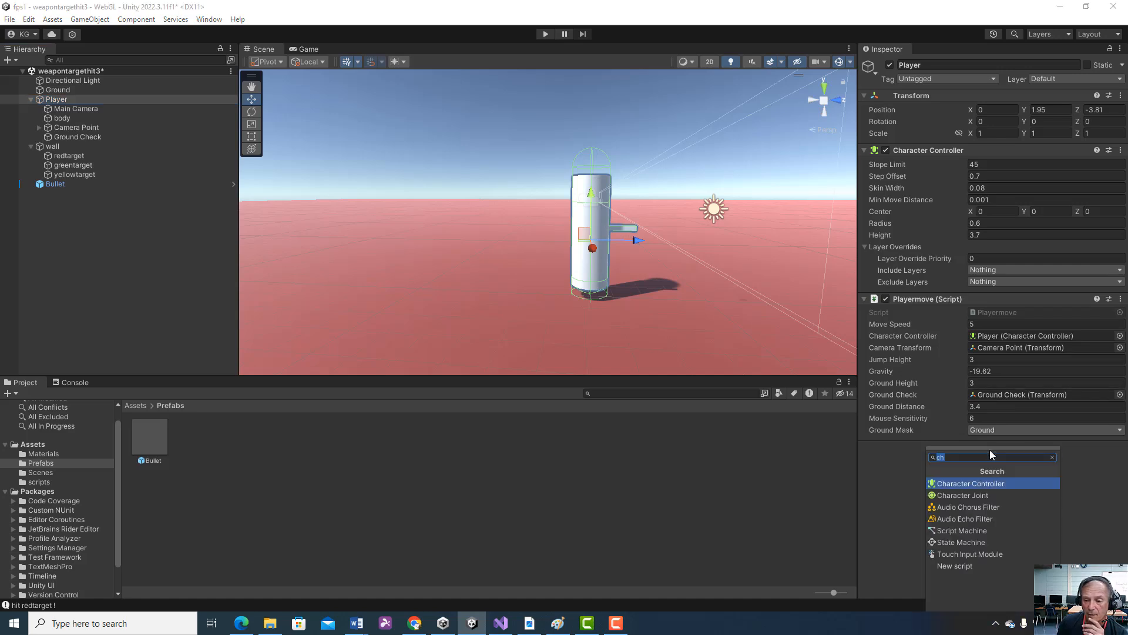
{"action": "type", "text": "ch"}
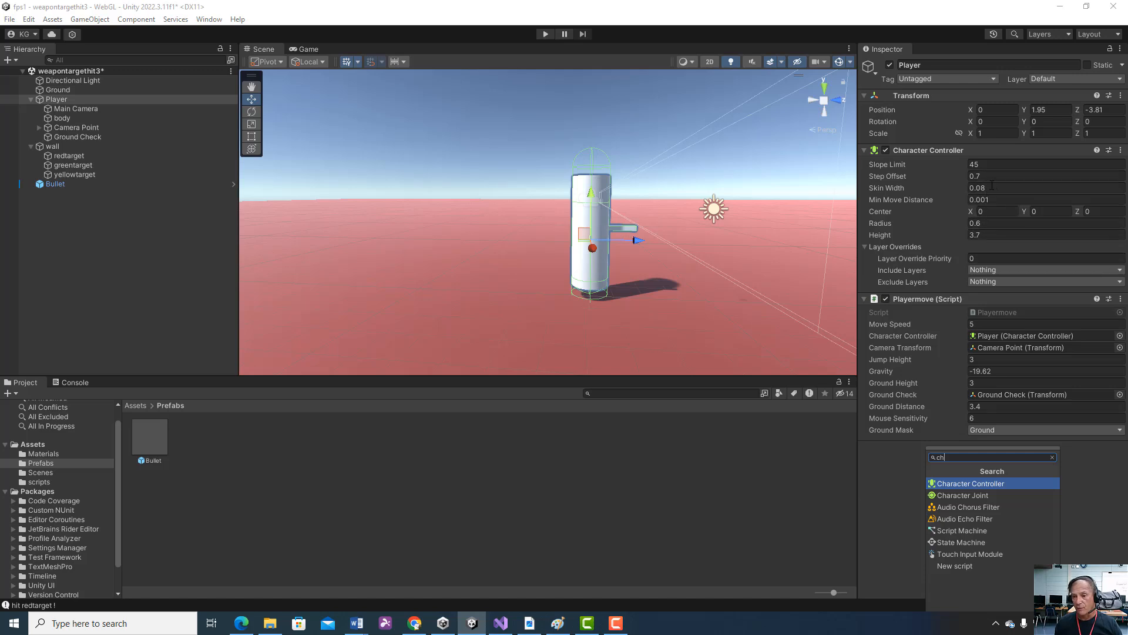
{"action": "left_click", "coordinate": [815, 456]}
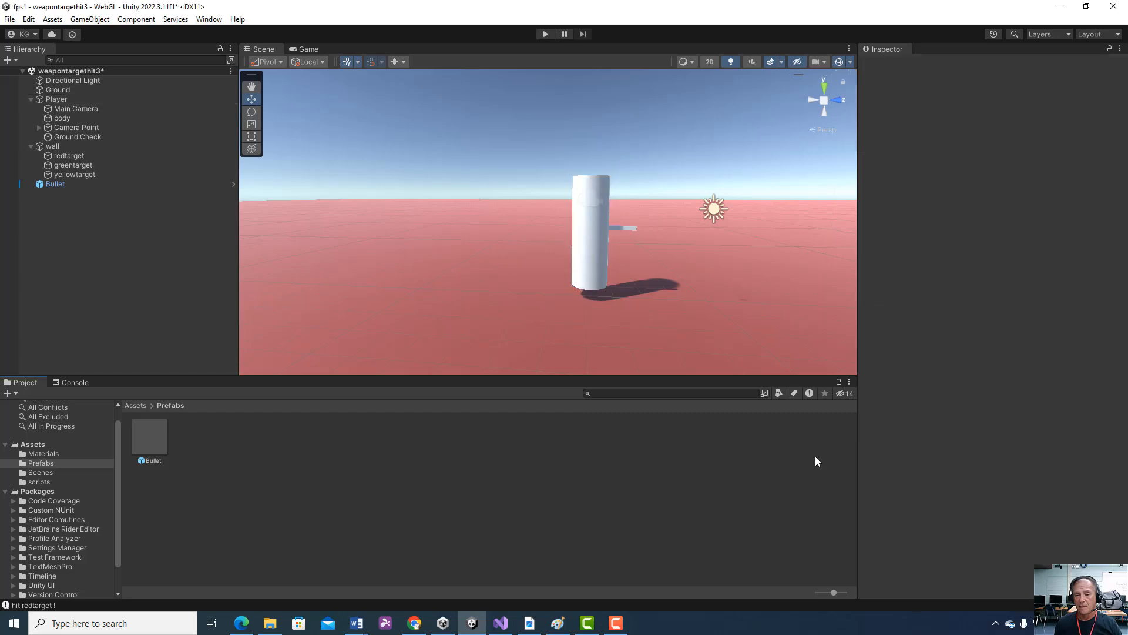
Compare the Player's Playermove settings with the public variables declared in Playermove.cs in Visual Studio, and return to Unity
{"action": "left_click", "coordinate": [64, 101]}
{"action": "left_click", "coordinate": [501, 623]}
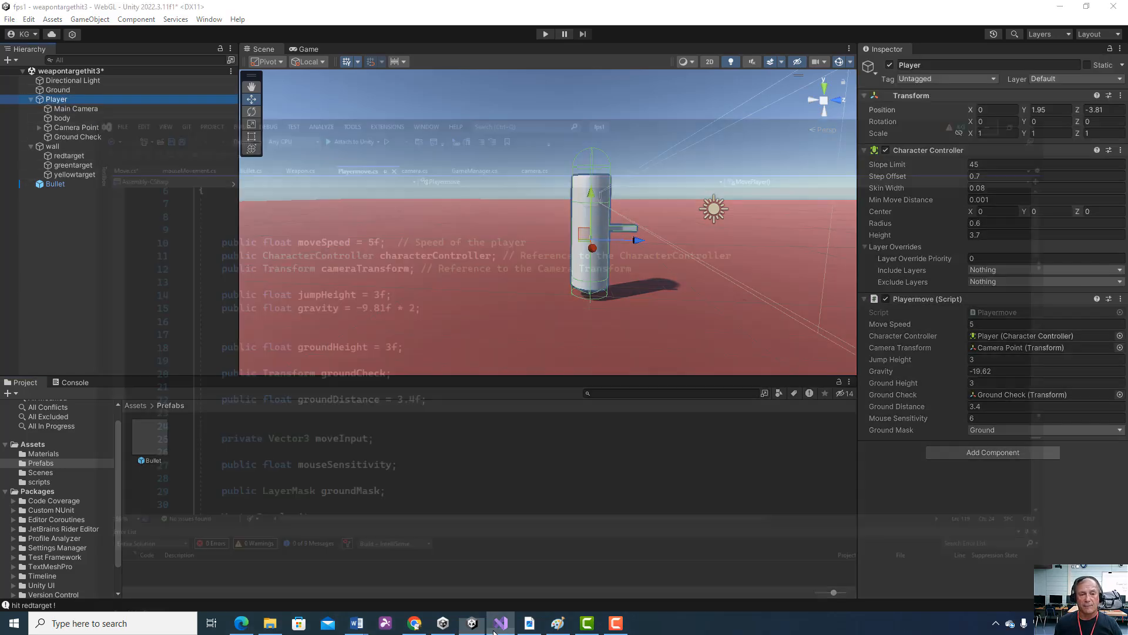
{"action": "scroll", "coordinate": [564, 276], "scroll_direction": "up", "scroll_amount": 2}
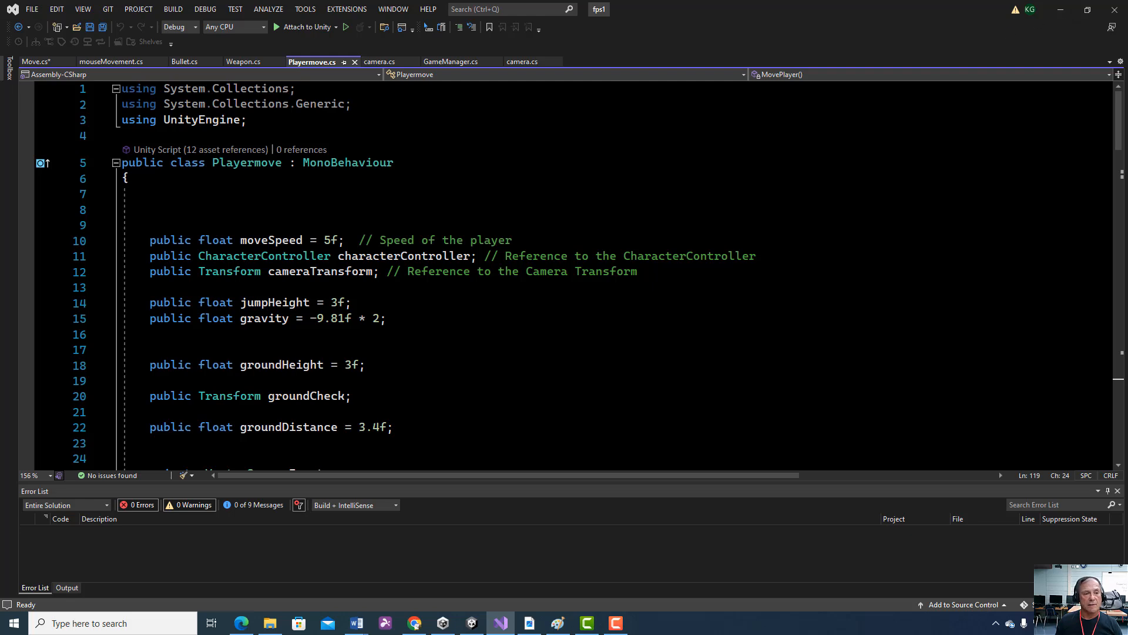
{"action": "left_click", "coordinate": [1060, 9]}
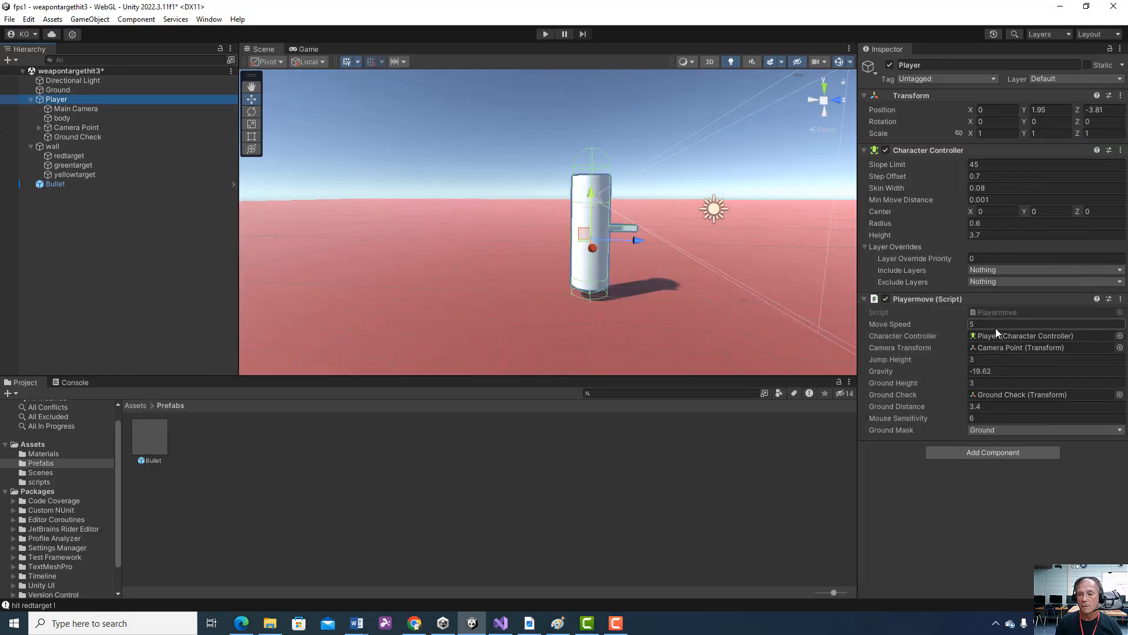
{"action": "left_click", "coordinate": [501, 621]}
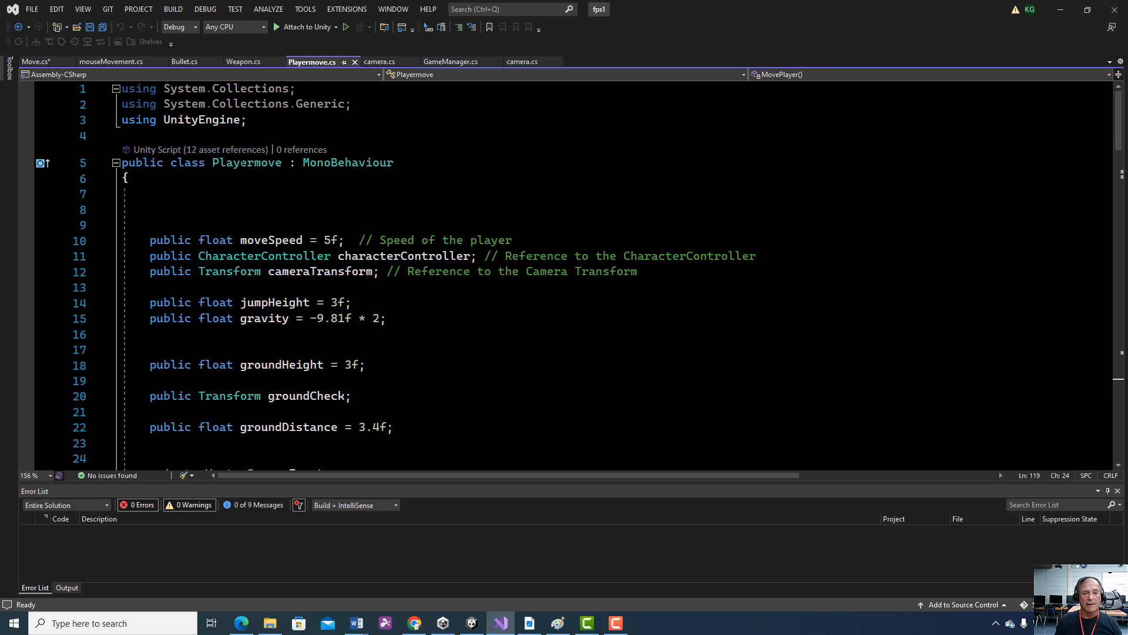
{"action": "left_click", "coordinate": [1061, 9]}
Show the project's Assets folder and examine the asset types that can be created there
{"action": "left_click", "coordinate": [141, 405]}
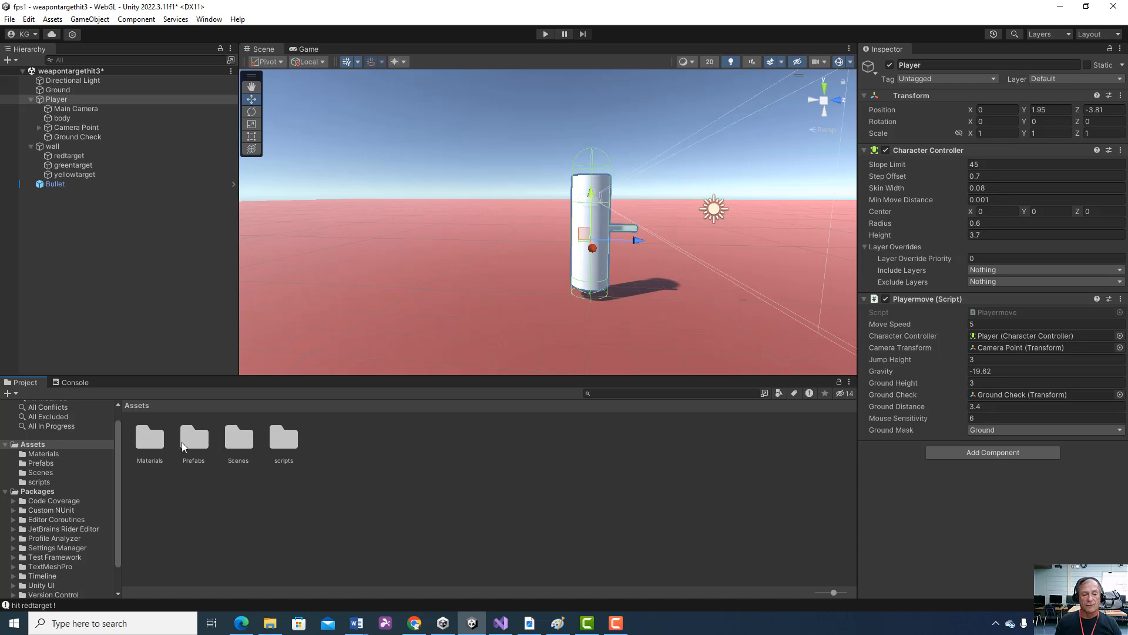
{"action": "right_click", "coordinate": [353, 462]}
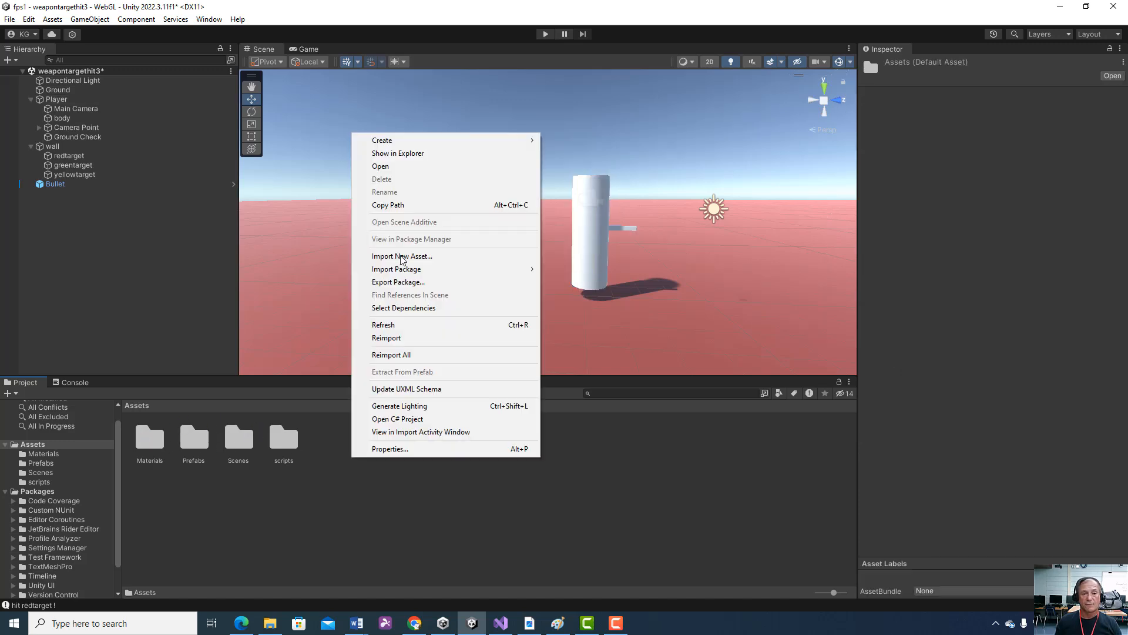
{"action": "mouse_move", "coordinate": [420, 141]}
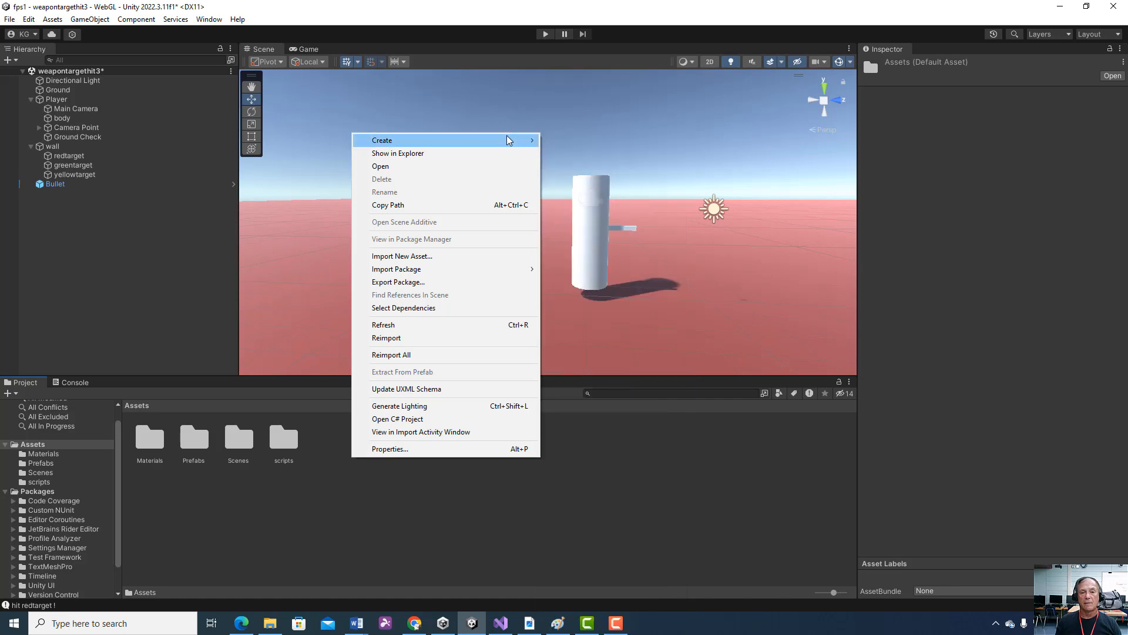
{"action": "mouse_move", "coordinate": [517, 140]}
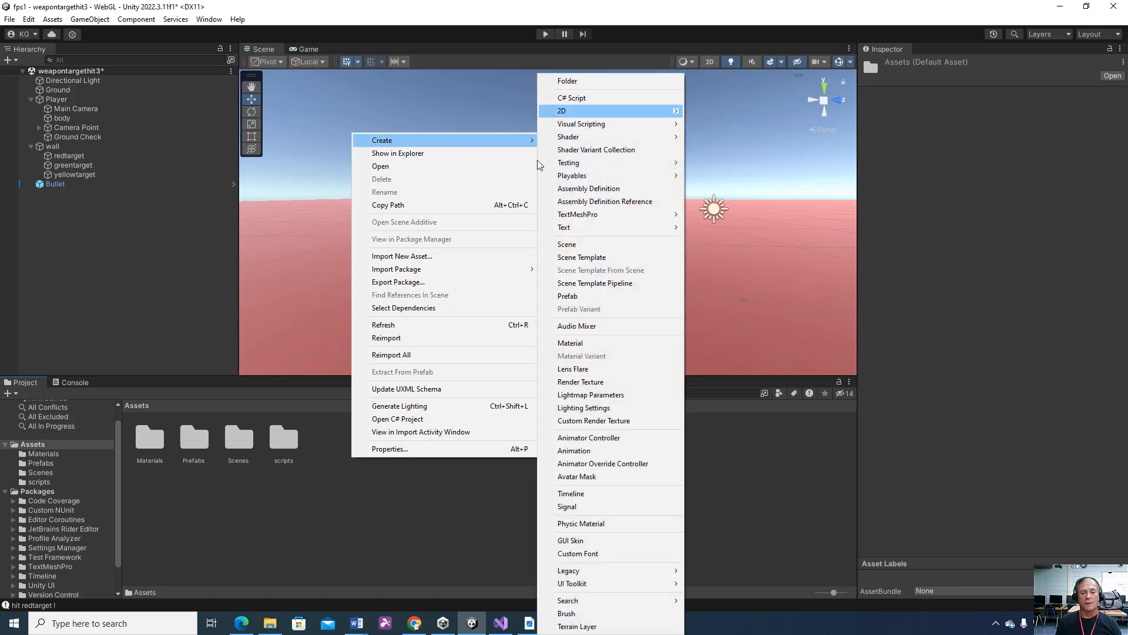
{"action": "left_click", "coordinate": [301, 537]}
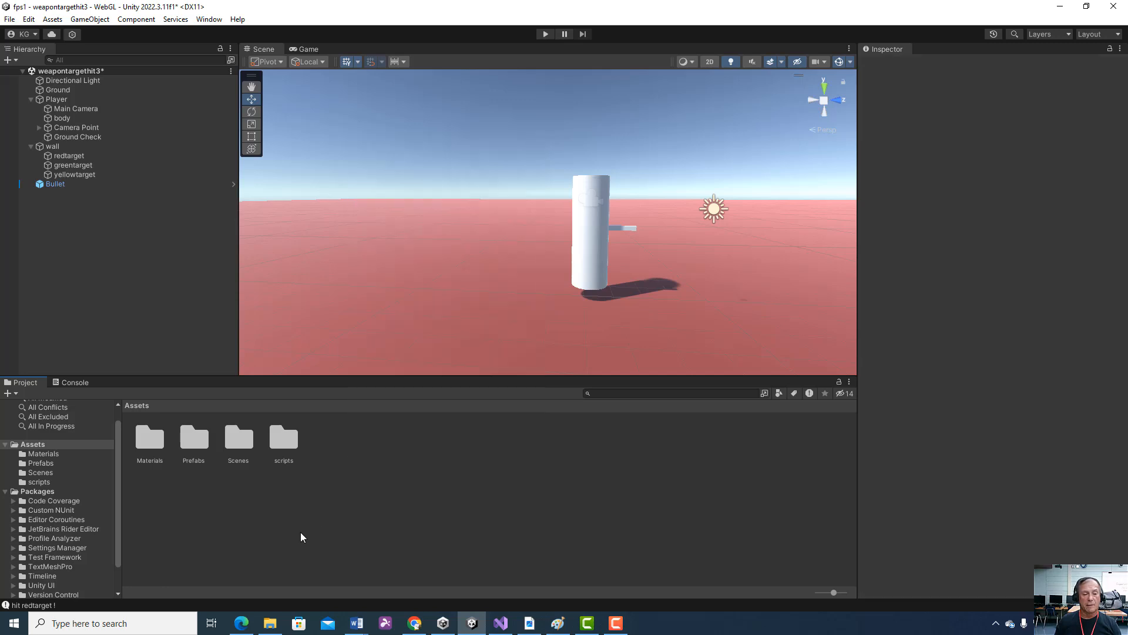
Open the scripts folder and examine the Playermove script and the options for creating a new asset beside it
{"action": "double_click", "coordinate": [284, 443]}
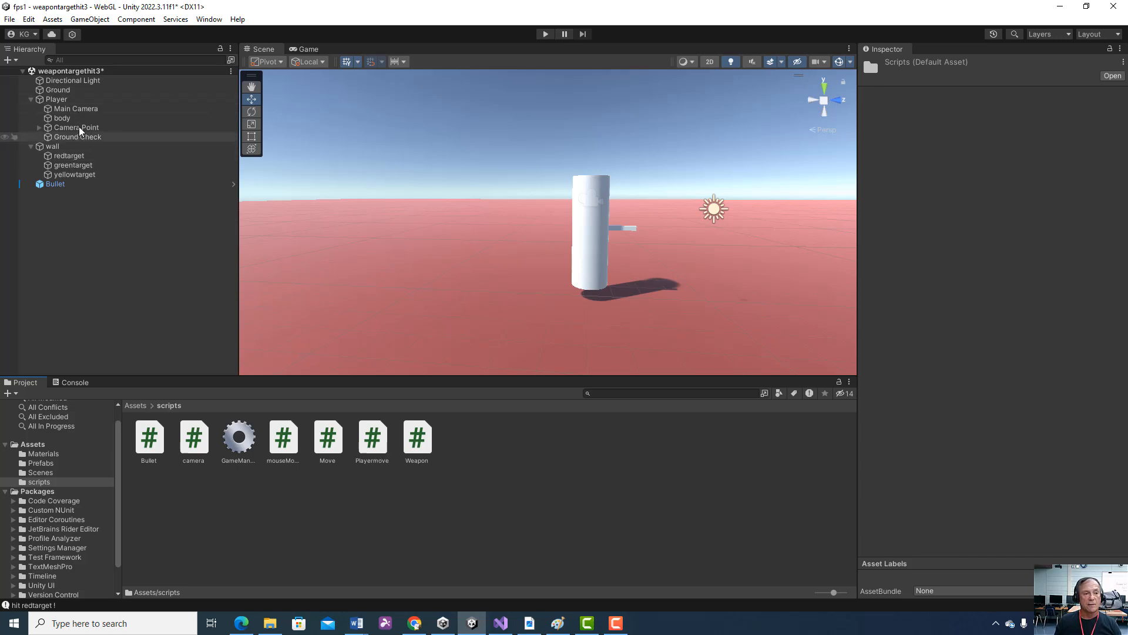
{"action": "left_click", "coordinate": [75, 100]}
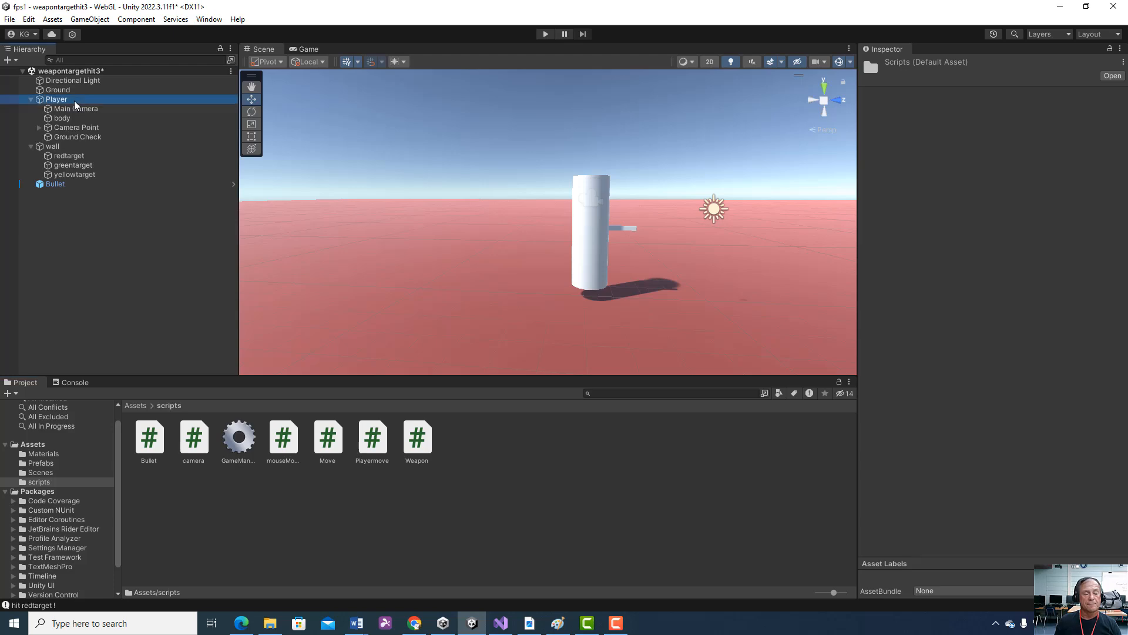
{"action": "right_click", "coordinate": [373, 446]}
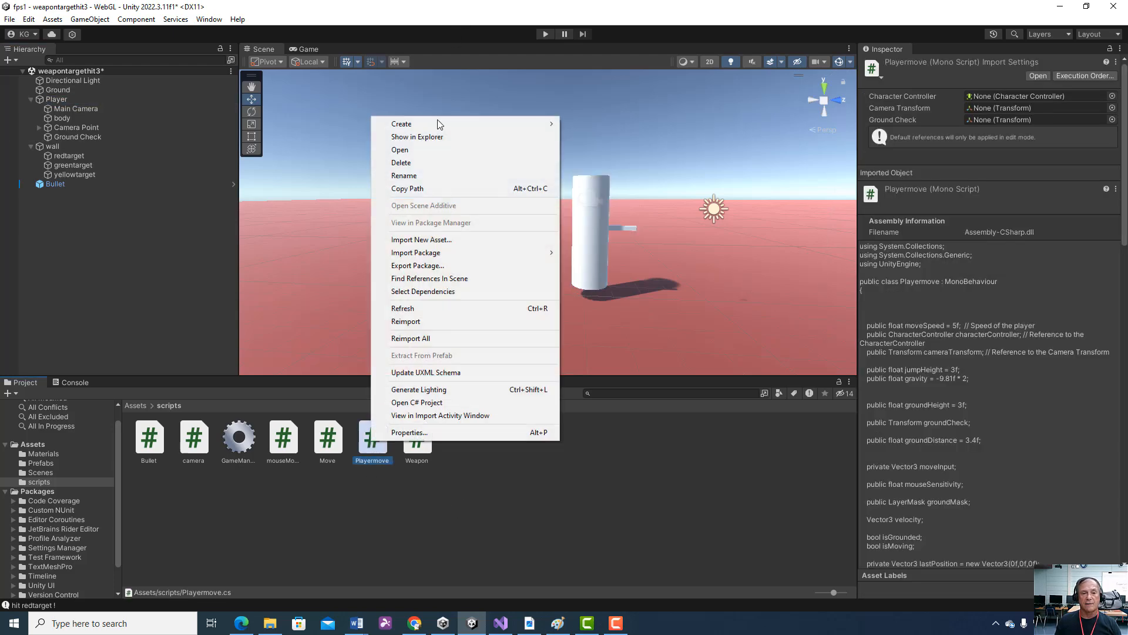
{"action": "mouse_move", "coordinate": [435, 131]}
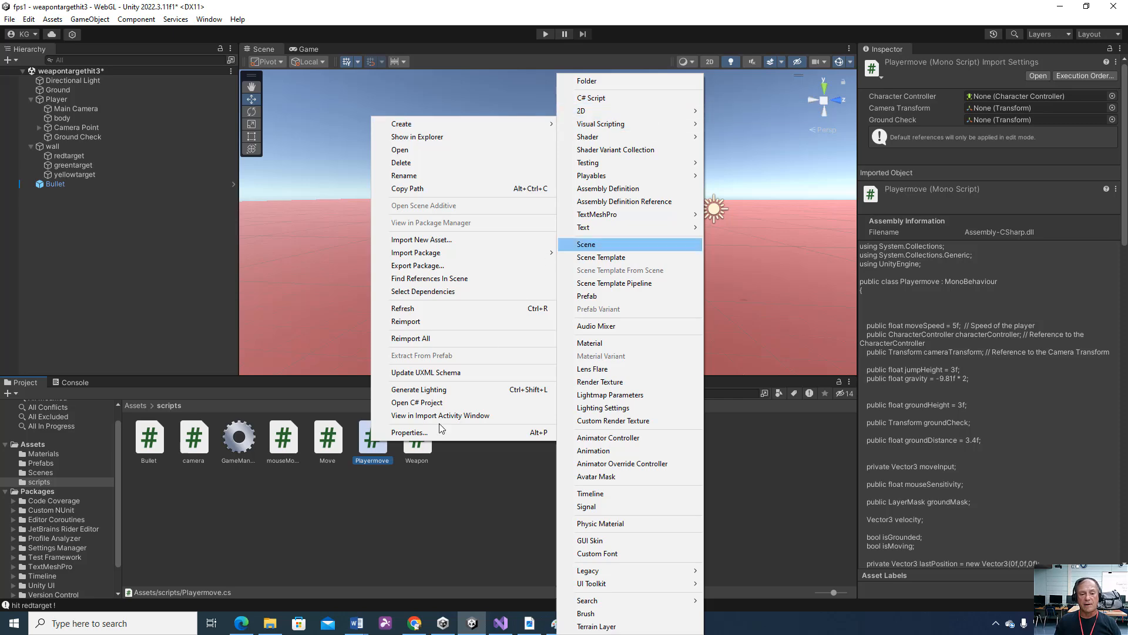
{"action": "left_click", "coordinate": [400, 502]}
{"action": "left_click", "coordinate": [380, 447]}
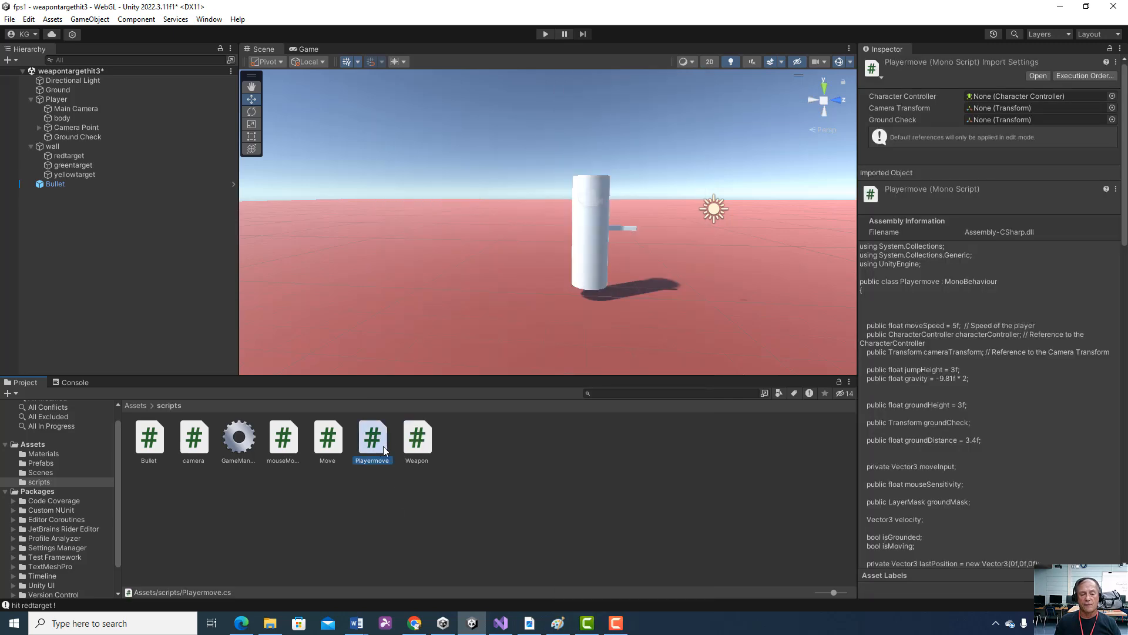
Switch to Visual Studio, examine the using lines, class declaration and first variables of Playermove.cs, and return to Unity
{"action": "left_click", "coordinate": [498, 624]}
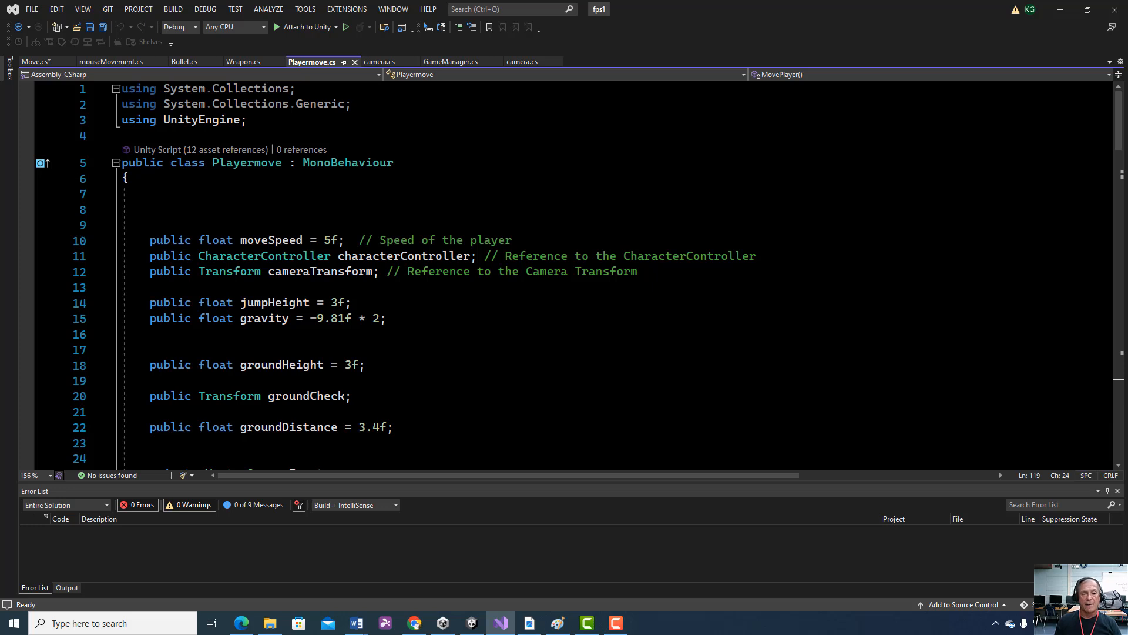
{"action": "left_click", "coordinate": [139, 224]}
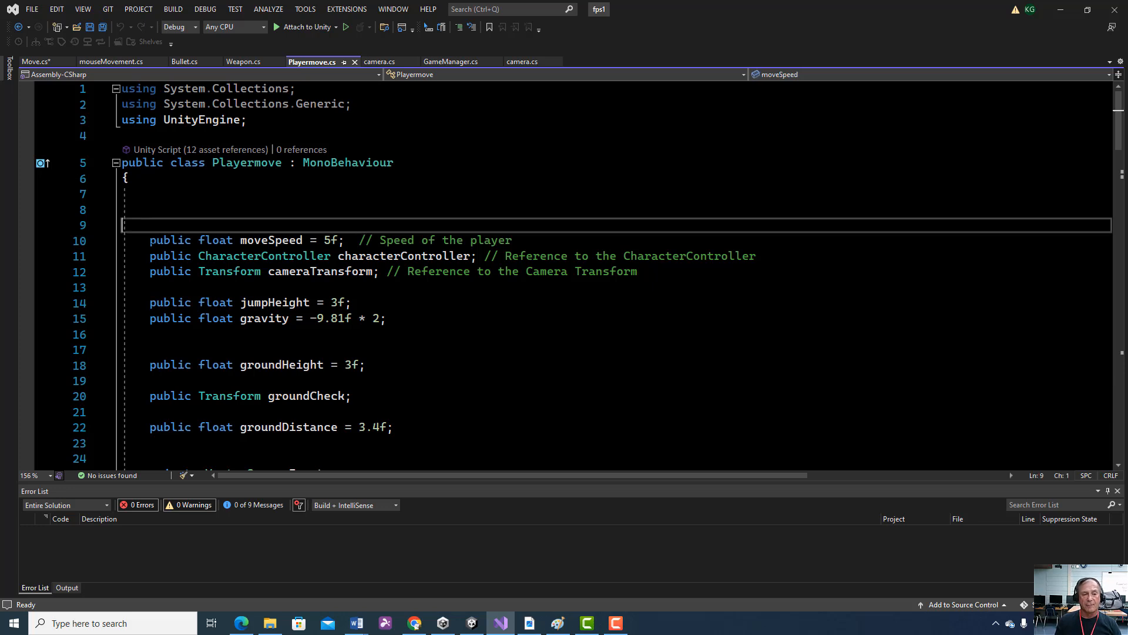
{"action": "left_click", "coordinate": [151, 241]}
{"action": "left_click_drag", "start_coordinate": [135, 196], "coordinate": [122, 89]}
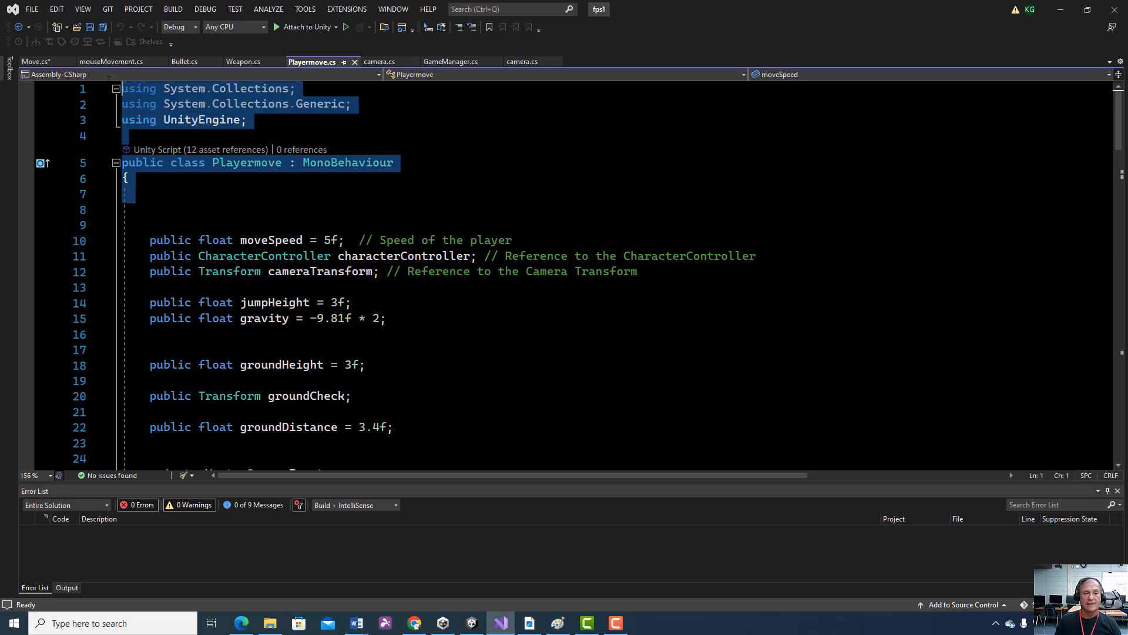
{"action": "left_click_drag", "start_coordinate": [143, 195], "coordinate": [130, 76]}
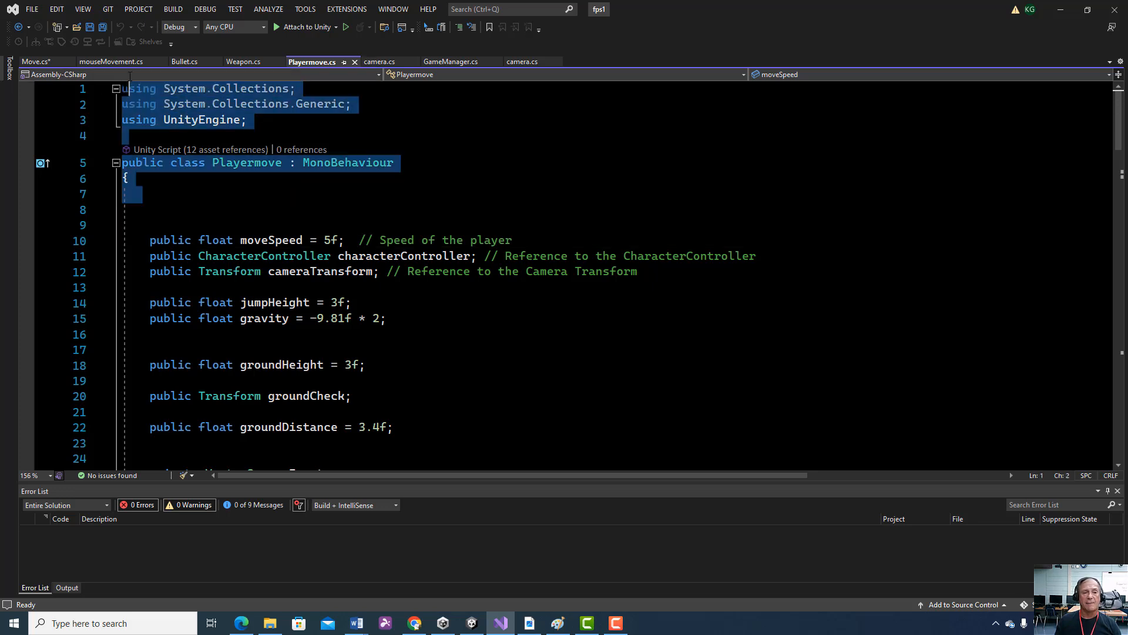
{"action": "left_click", "coordinate": [185, 193]}
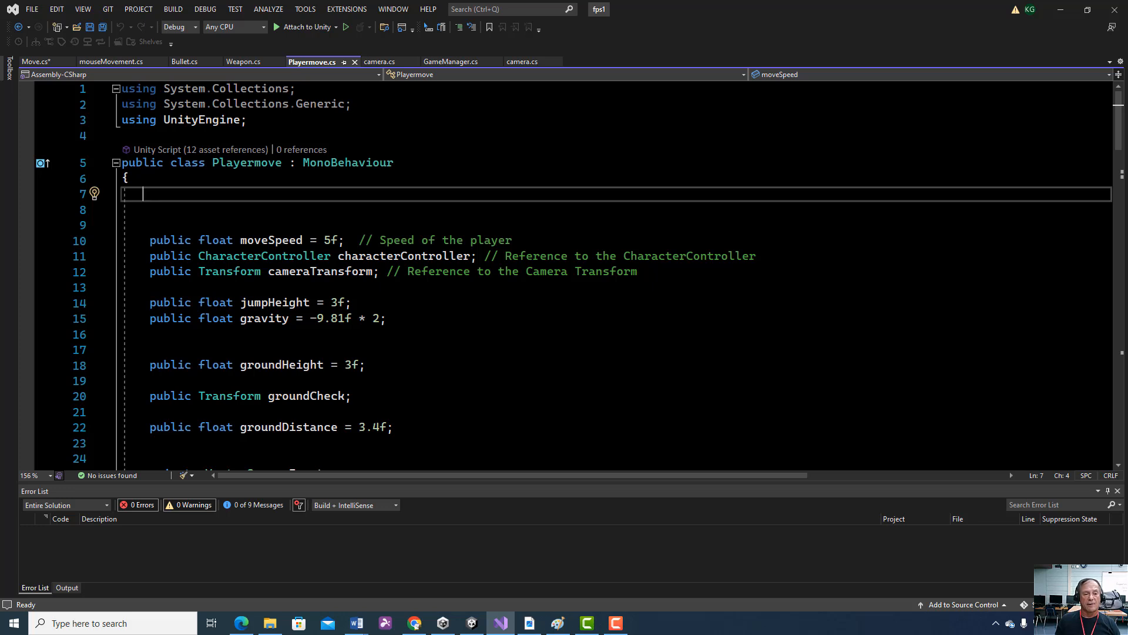
{"action": "left_click", "coordinate": [151, 227]}
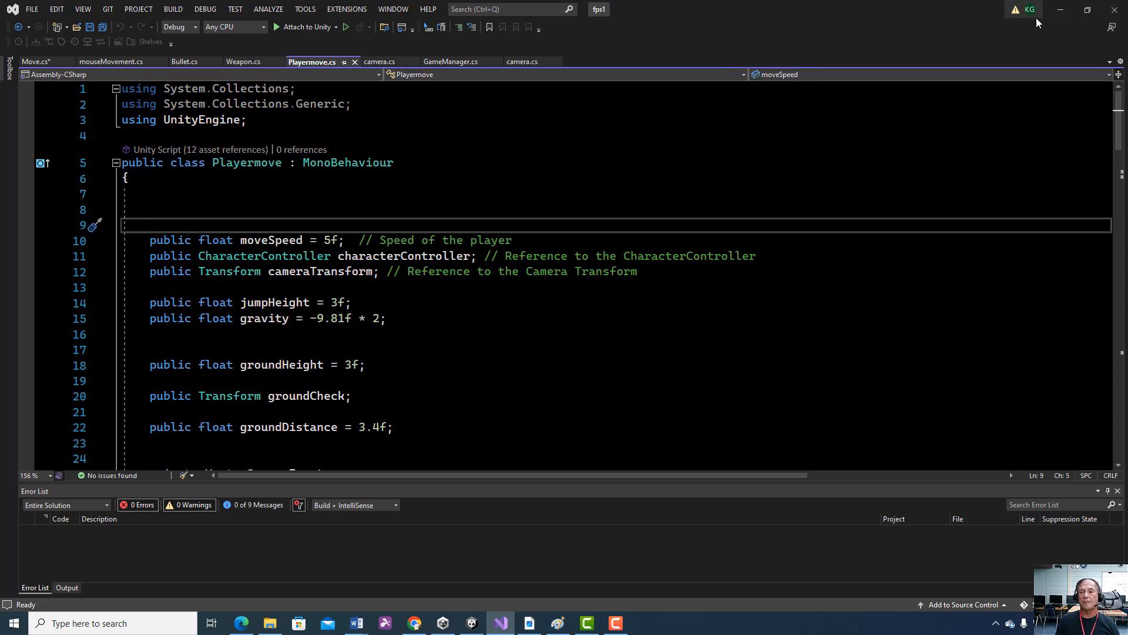
{"action": "left_click", "coordinate": [1061, 10]}
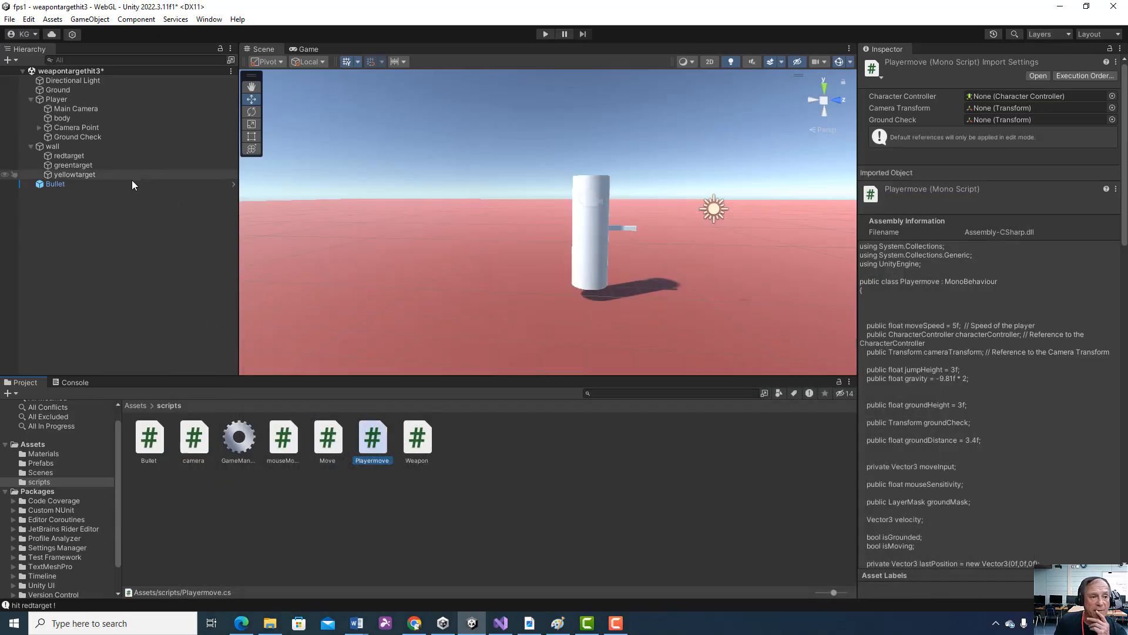
Examine the Player's components, the Ground plane's layer choices and the project's list of user layers
{"action": "left_click", "coordinate": [118, 99]}
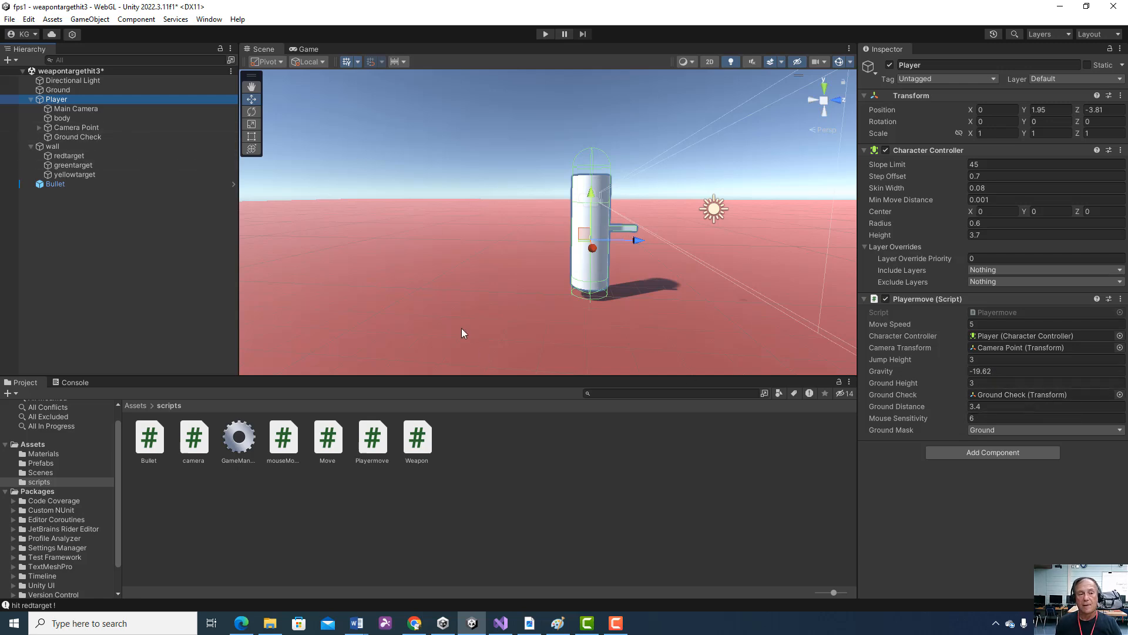
{"action": "left_click", "coordinate": [62, 92]}
{"action": "double_click", "coordinate": [63, 93]}
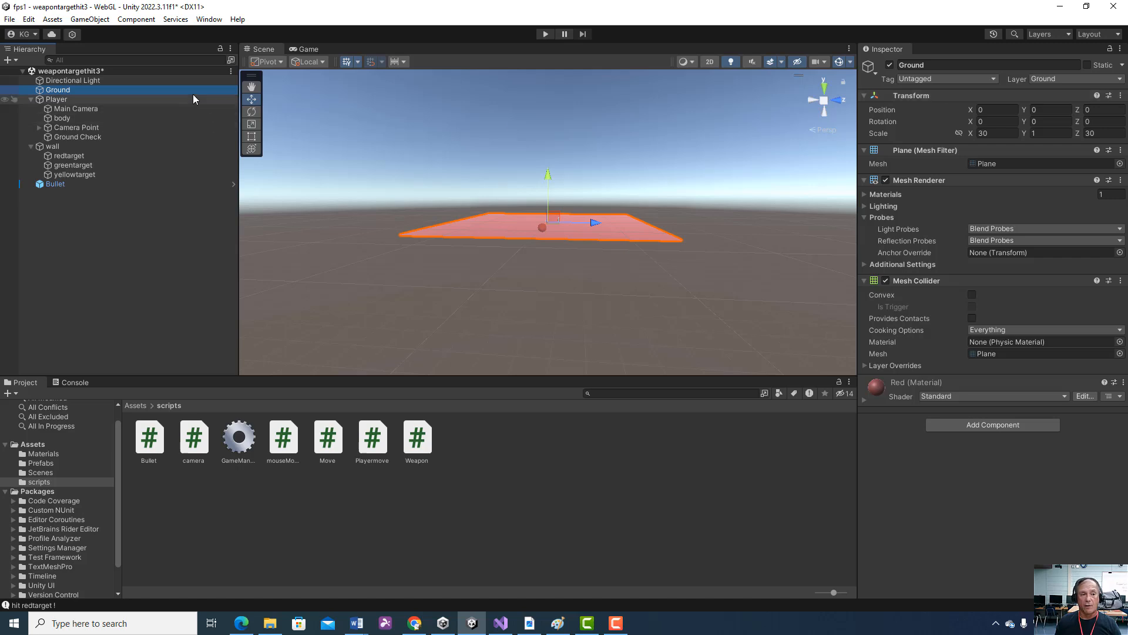
{"action": "left_click", "coordinate": [1120, 83]}
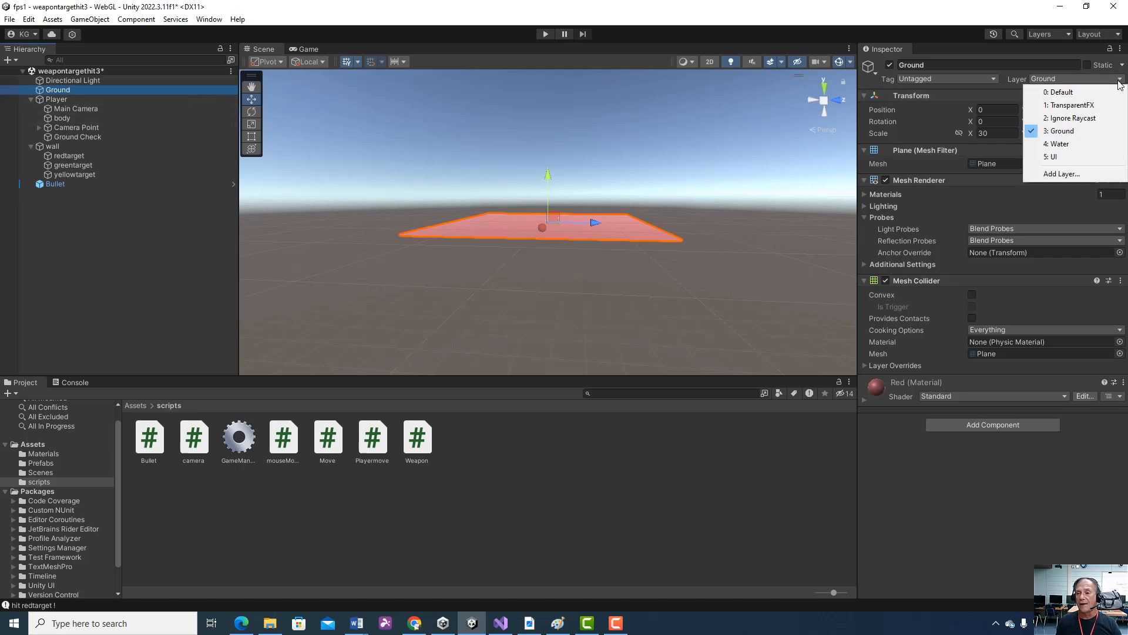
{"action": "left_click", "coordinate": [1069, 174]}
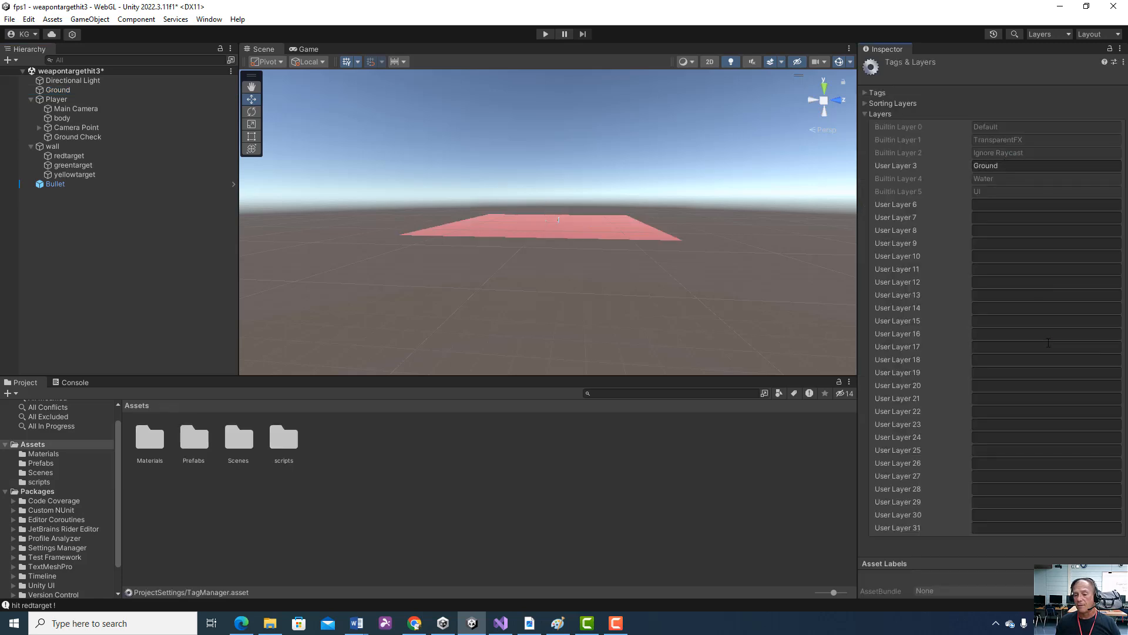
{"action": "left_click", "coordinate": [185, 215]}
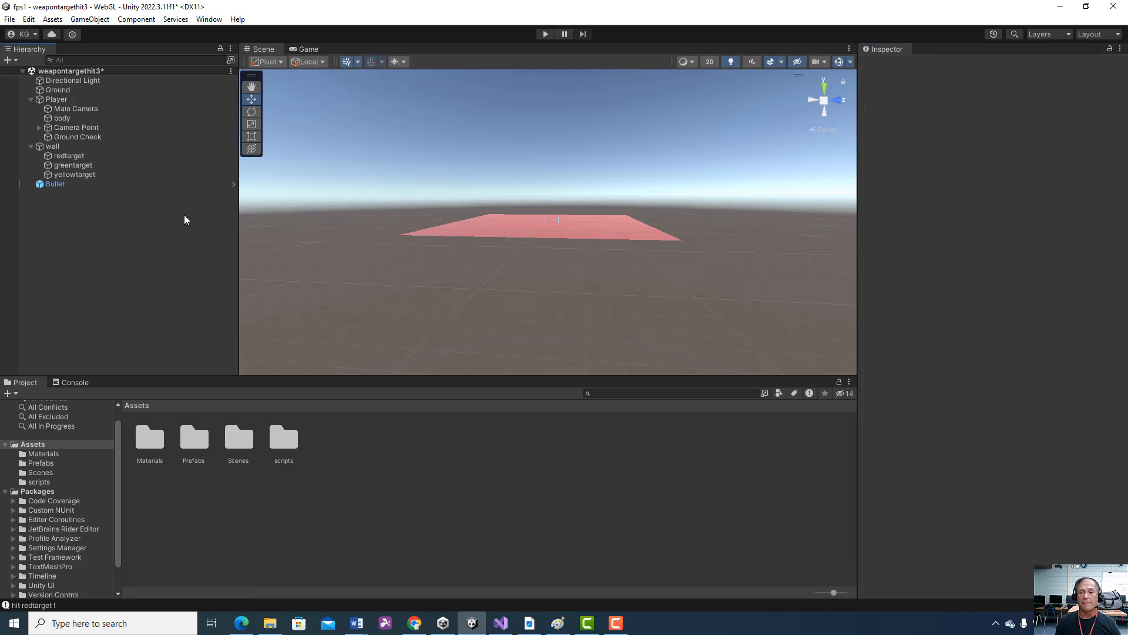
Compare the layer assigned to the Ground plane with the Ground Mask options in the Player's Playermove script
{"action": "left_click", "coordinate": [61, 91]}
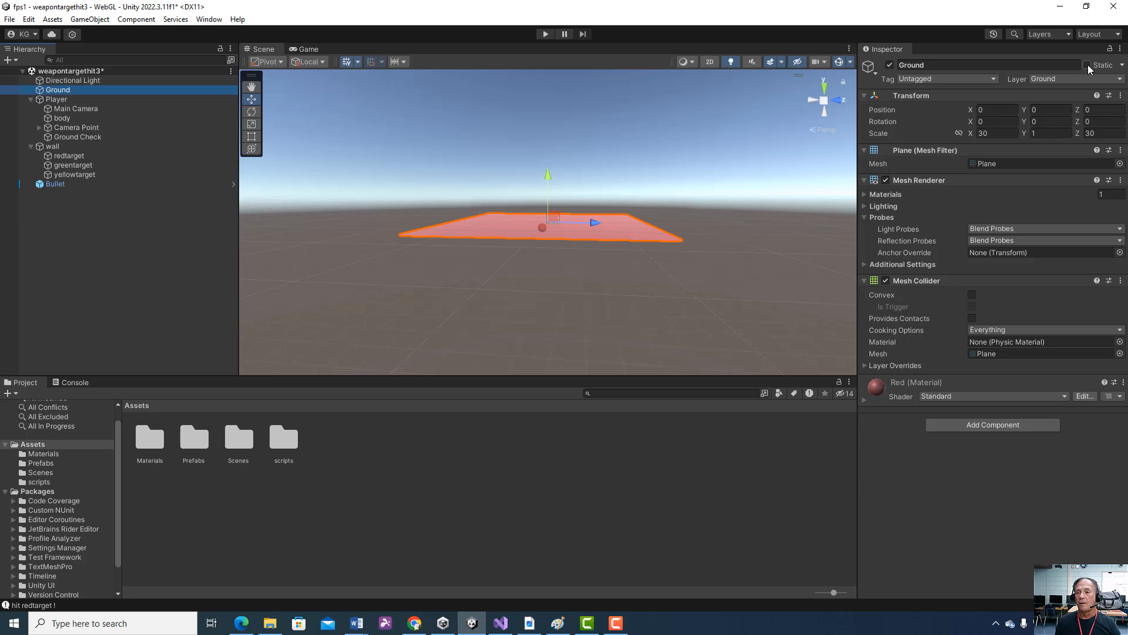
{"action": "left_click", "coordinate": [1087, 81]}
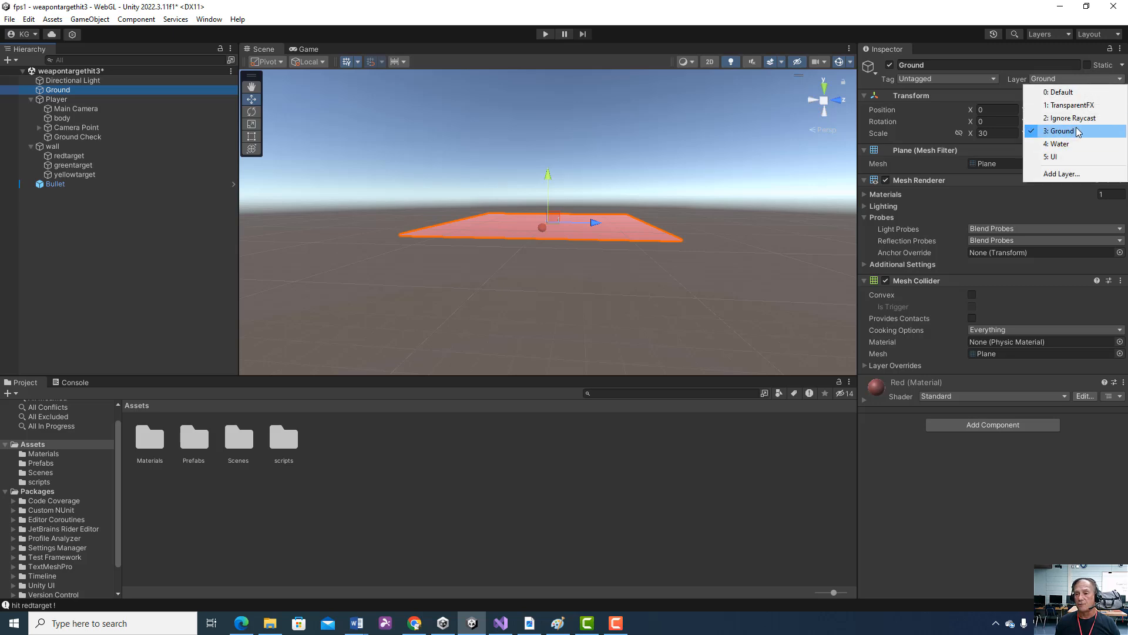
{"action": "left_click", "coordinate": [104, 126]}
{"action": "left_click", "coordinate": [96, 128]}
{"action": "left_click", "coordinate": [80, 100]}
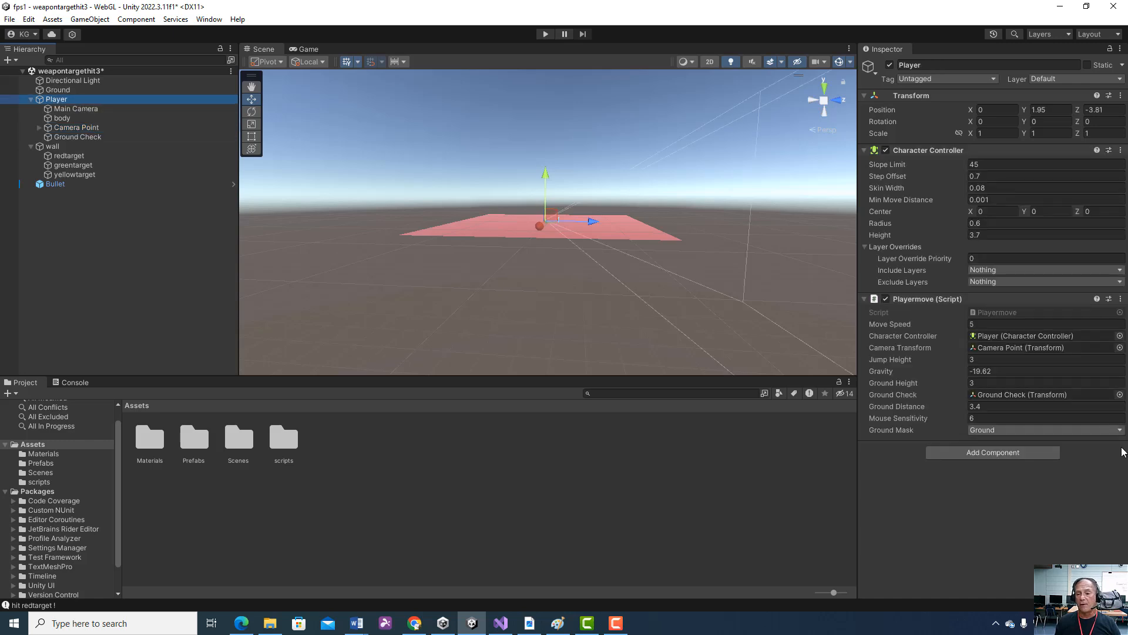
{"action": "left_click", "coordinate": [1012, 429]}
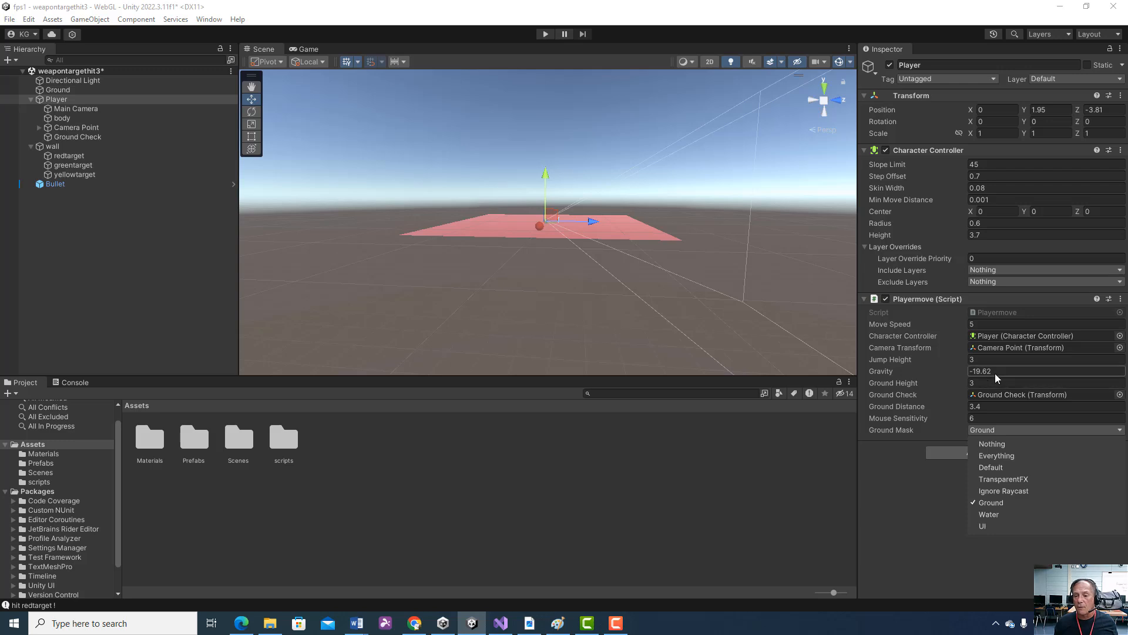
{"action": "left_click", "coordinate": [996, 419]}
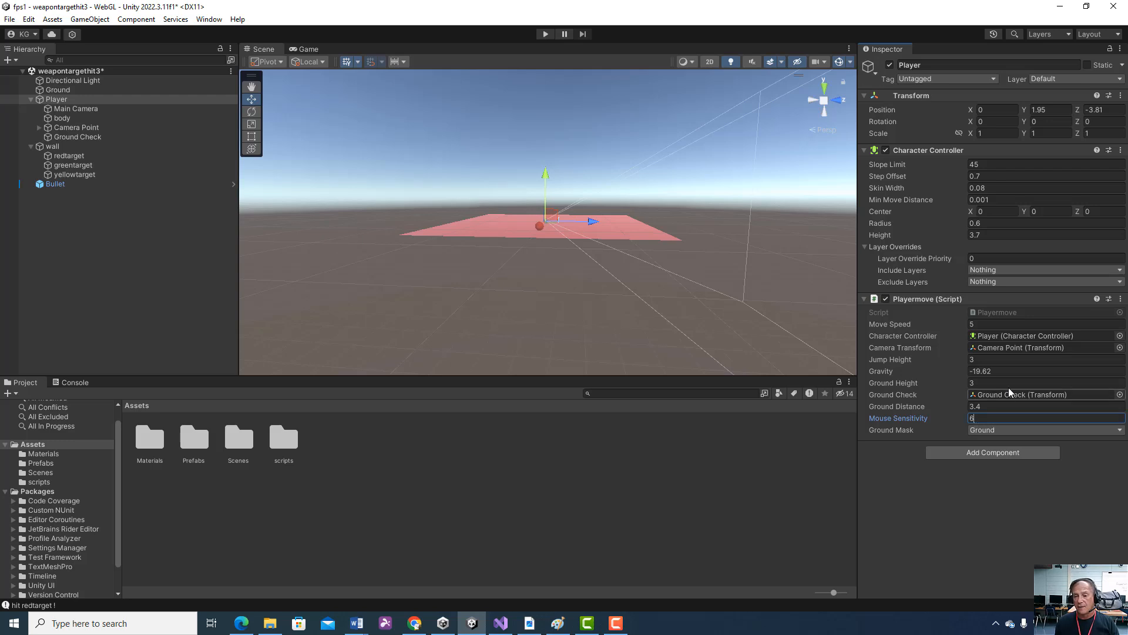
Point out the Player's Jump Height setting, play the scene to test the jump, and stop playing
{"action": "left_click", "coordinate": [978, 363]}
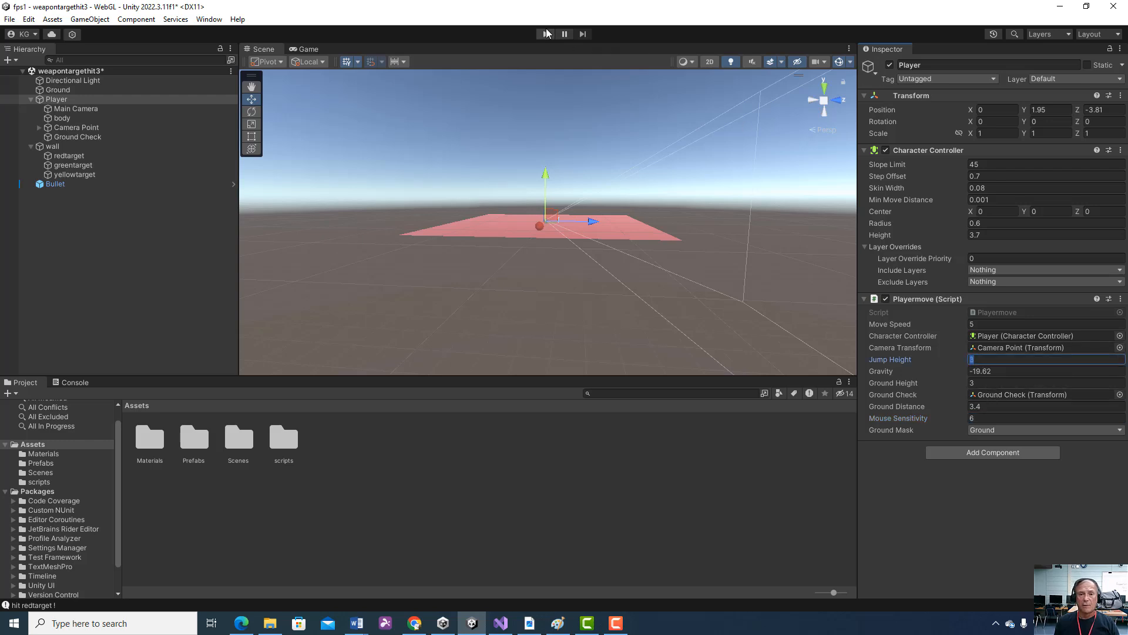
{"action": "left_click", "coordinate": [545, 33]}
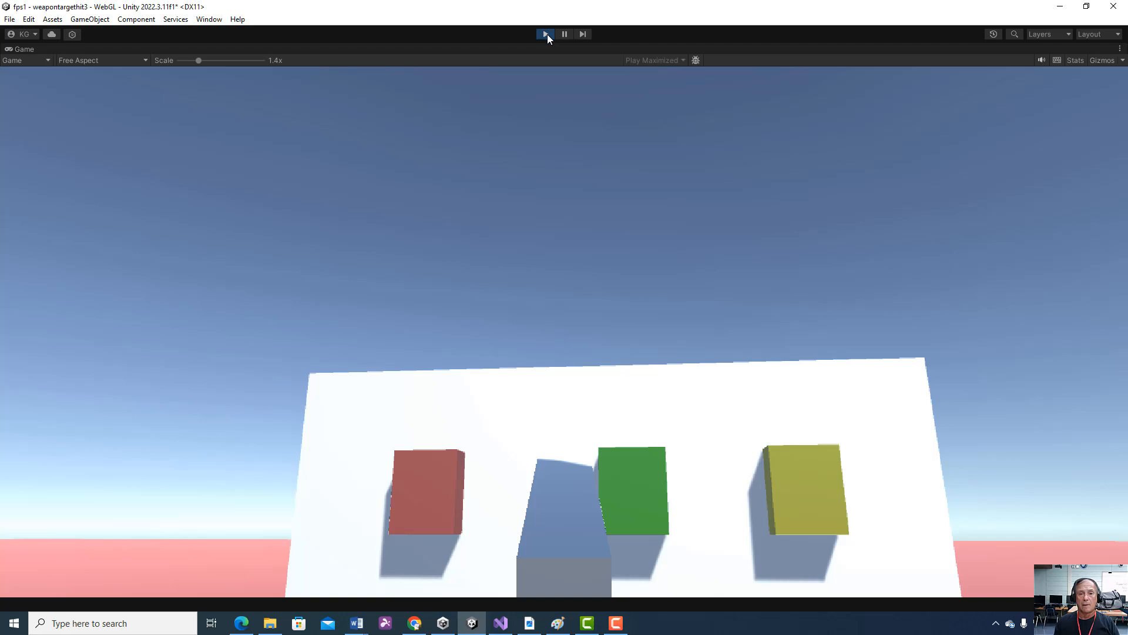
{"action": "left_click", "coordinate": [546, 34]}
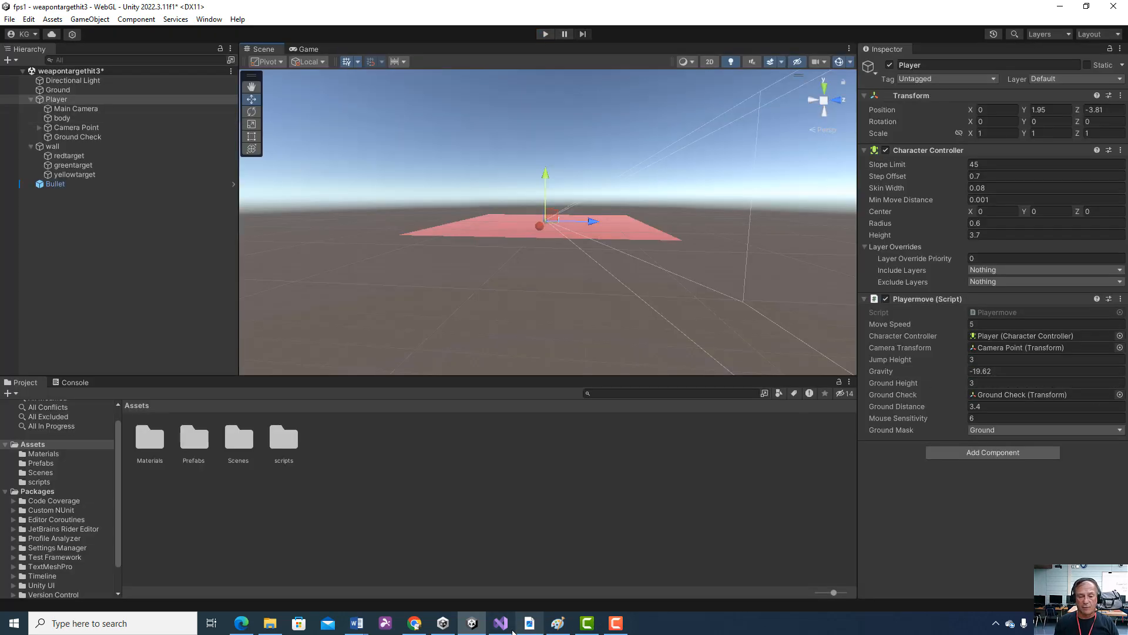
Switch to Visual Studio, examine the jump, gravity, ground and mouse variables declared in Playermove.cs, and return to Unity
{"action": "key", "text": "alt+Tab"}
{"action": "scroll", "coordinate": [270, 329], "scroll_direction": "down", "scroll_amount": 1}
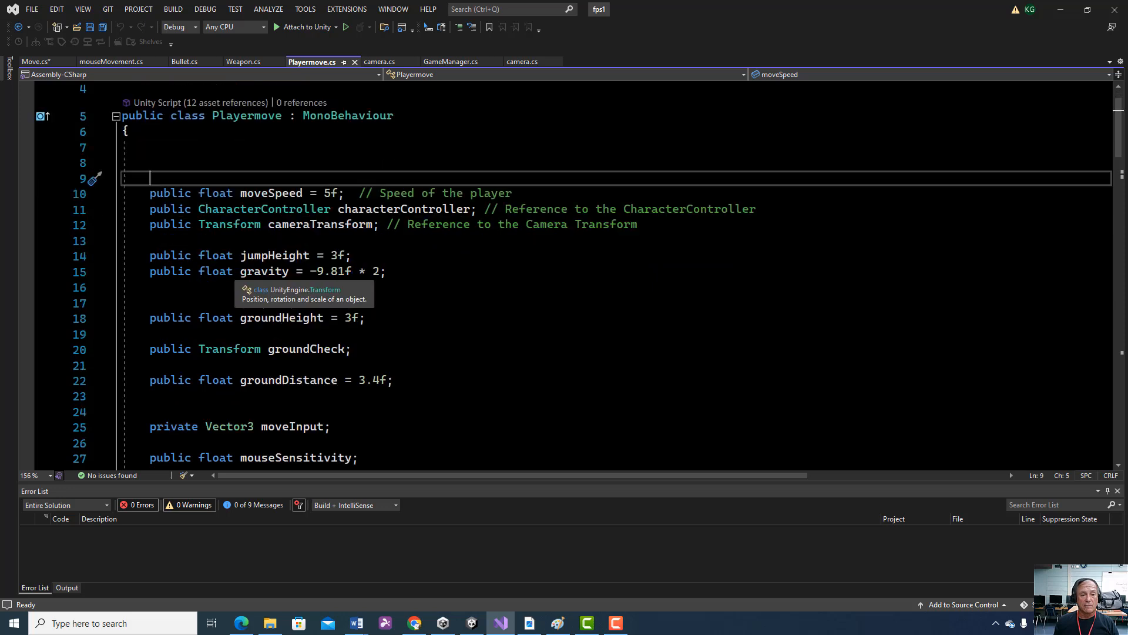
{"action": "scroll", "coordinate": [565, 276], "scroll_direction": "down", "scroll_amount": 1}
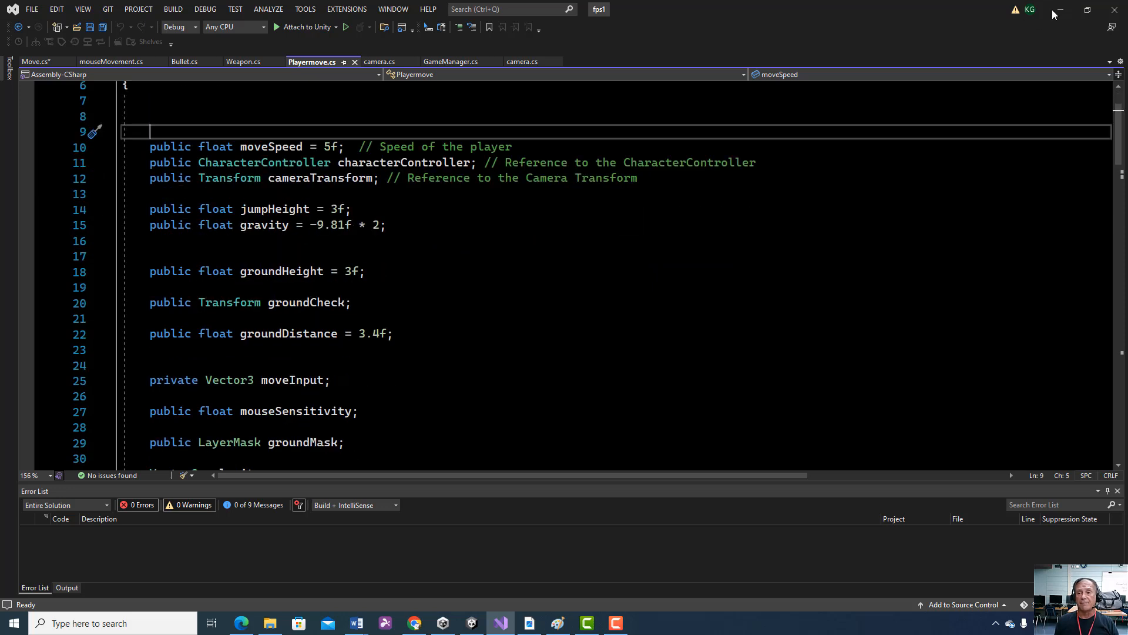
{"action": "key", "text": "alt+Tab"}
Set the Player's Jump Height to 5, play the scene to test the jump, and stop playing
{"action": "left_click", "coordinate": [980, 359]}
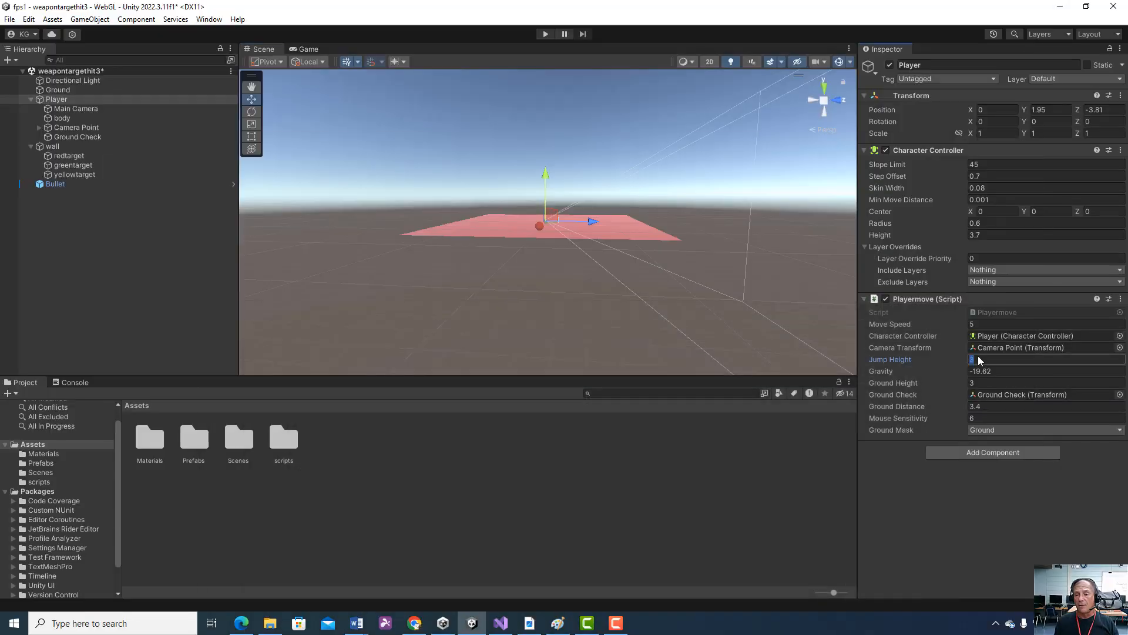
{"action": "type", "text": "5"}
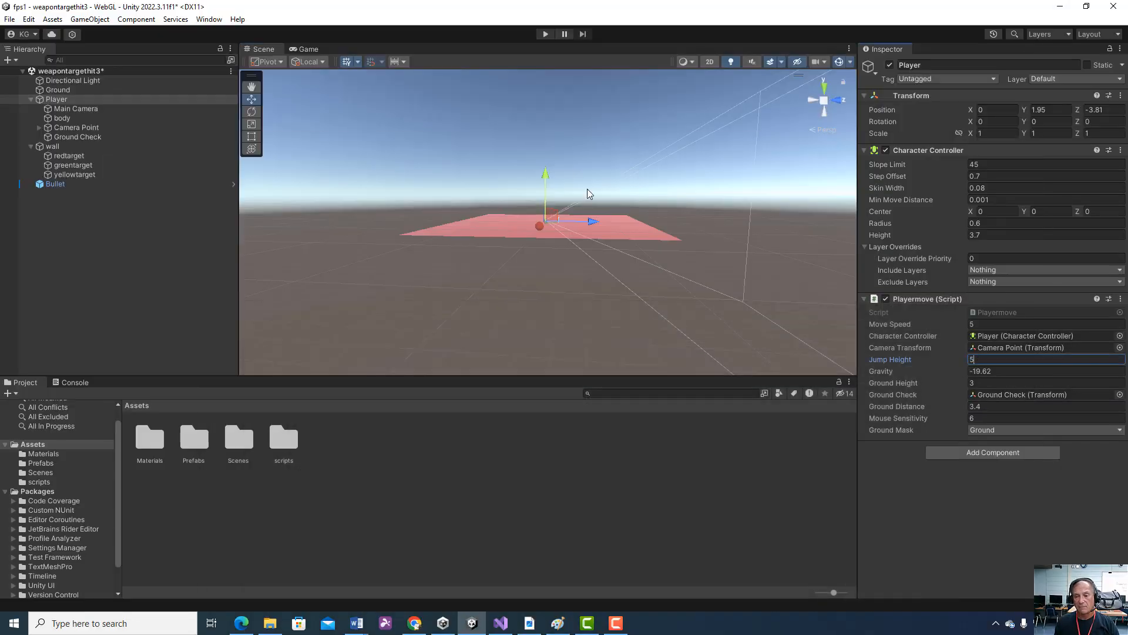
{"action": "left_click", "coordinate": [544, 34]}
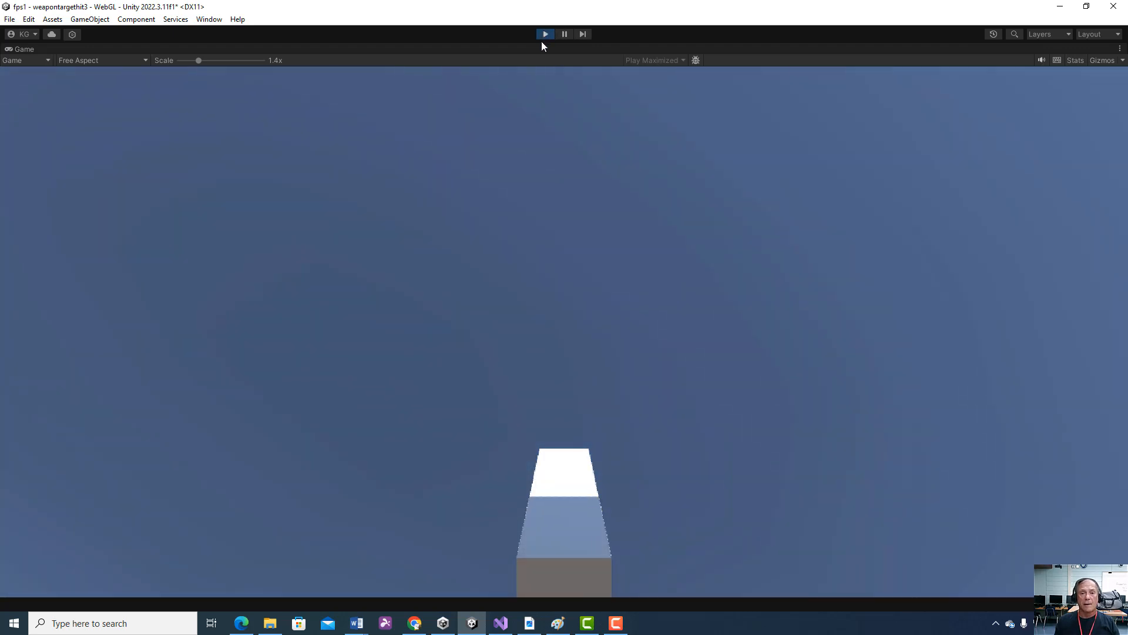
{"action": "left_click", "coordinate": [545, 34]}
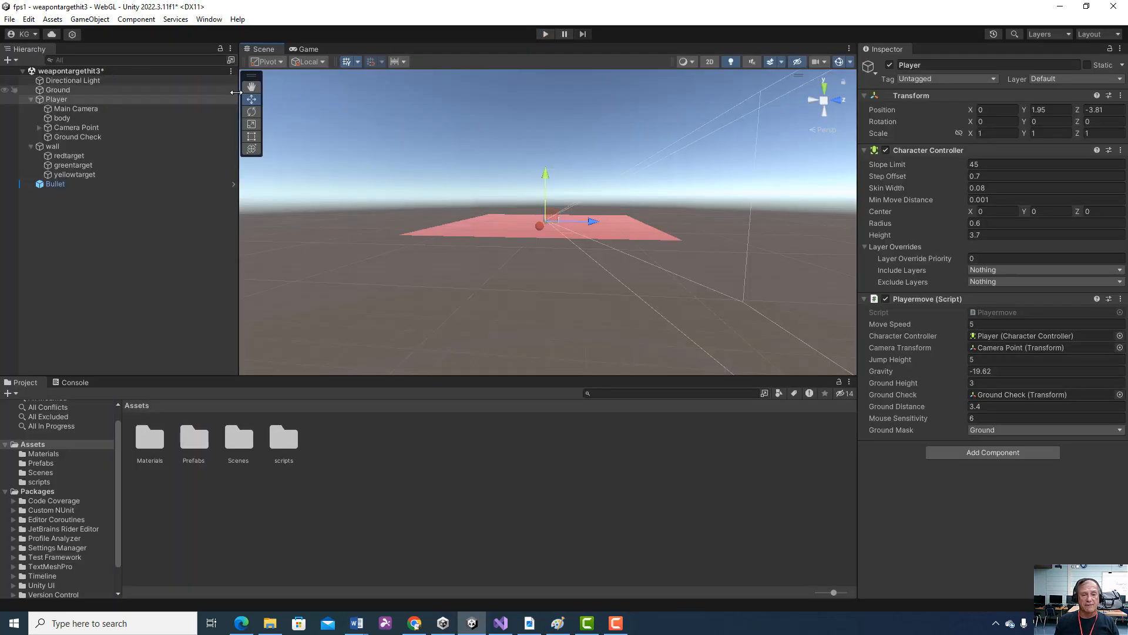
Open Save As for the scene, examine the scene files in the Scenes folder, and cancel the save
{"action": "left_click", "coordinate": [10, 19]}
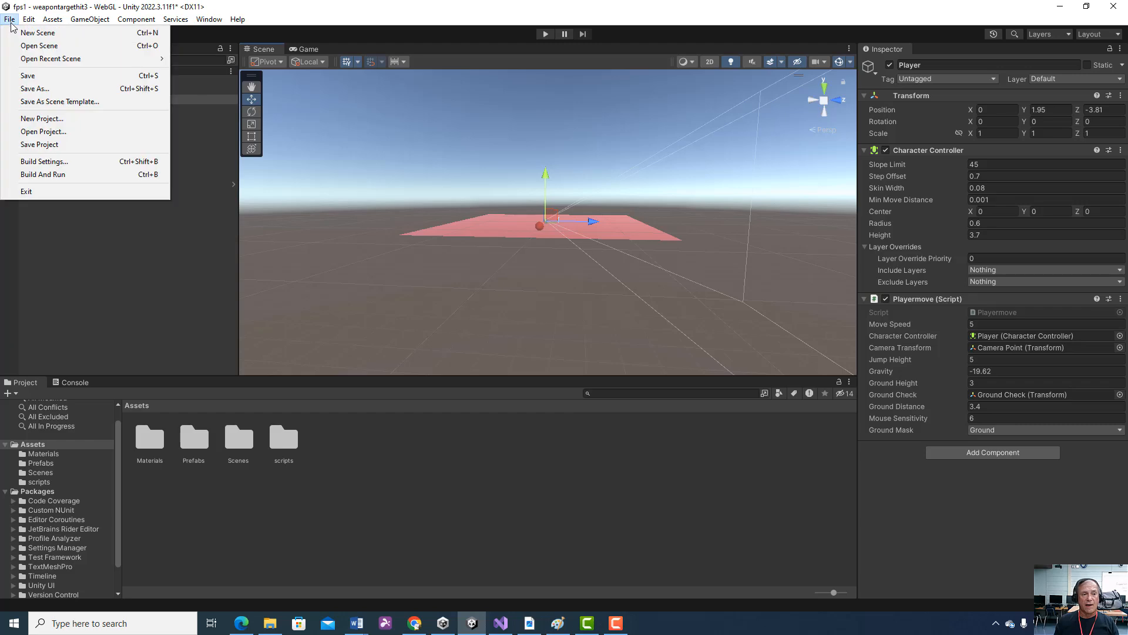
{"action": "left_click", "coordinate": [31, 88]}
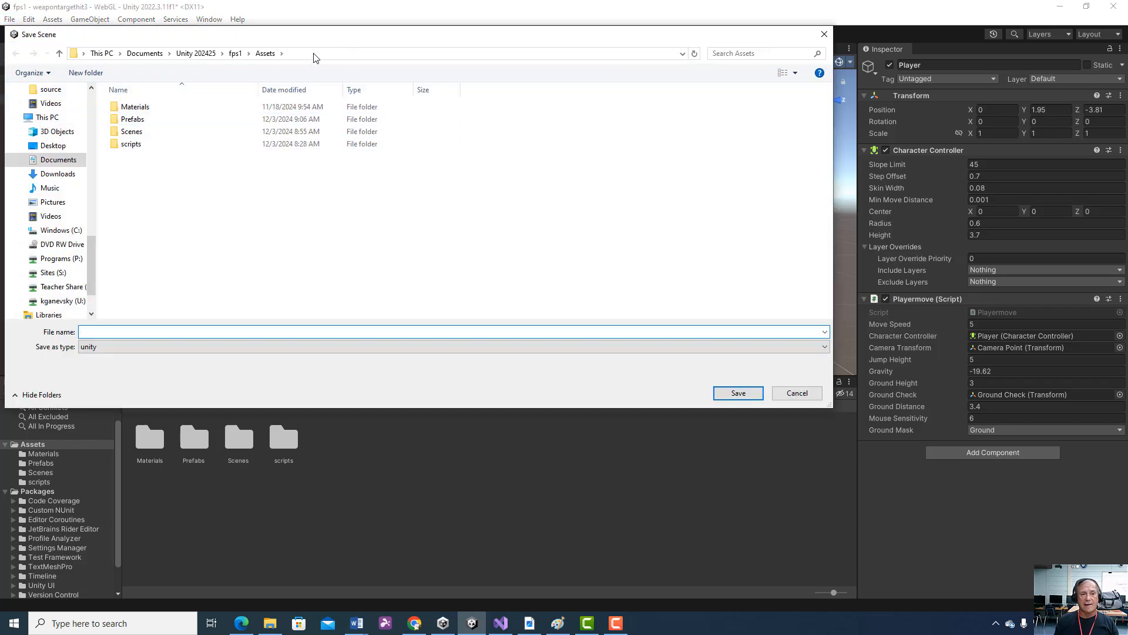
{"action": "double_click", "coordinate": [131, 133]}
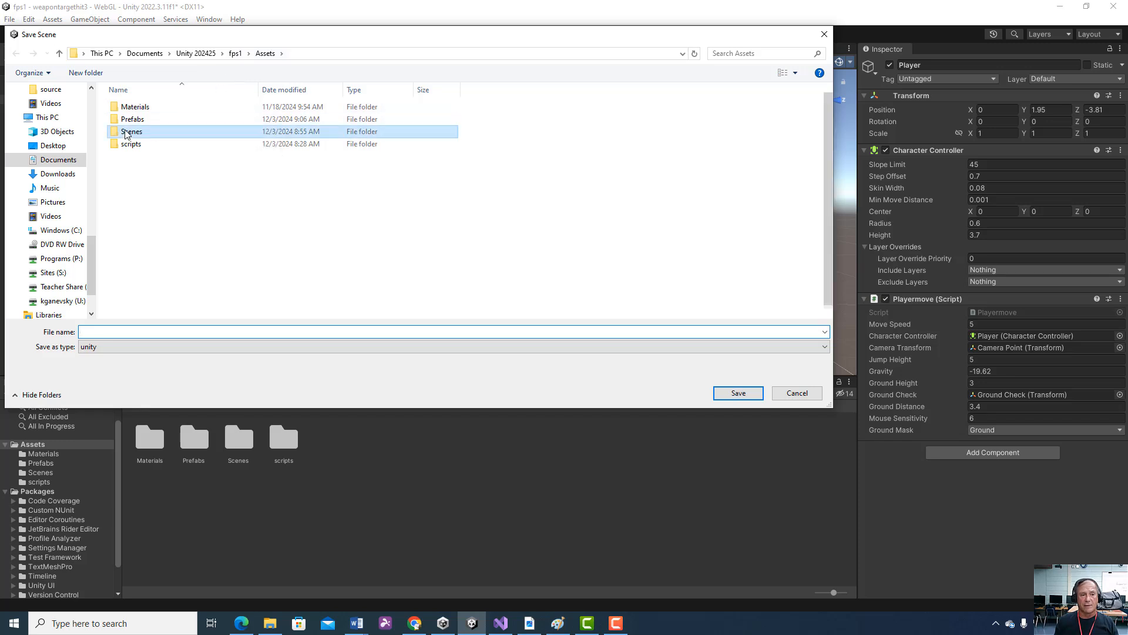
{"action": "left_click", "coordinate": [112, 330]}
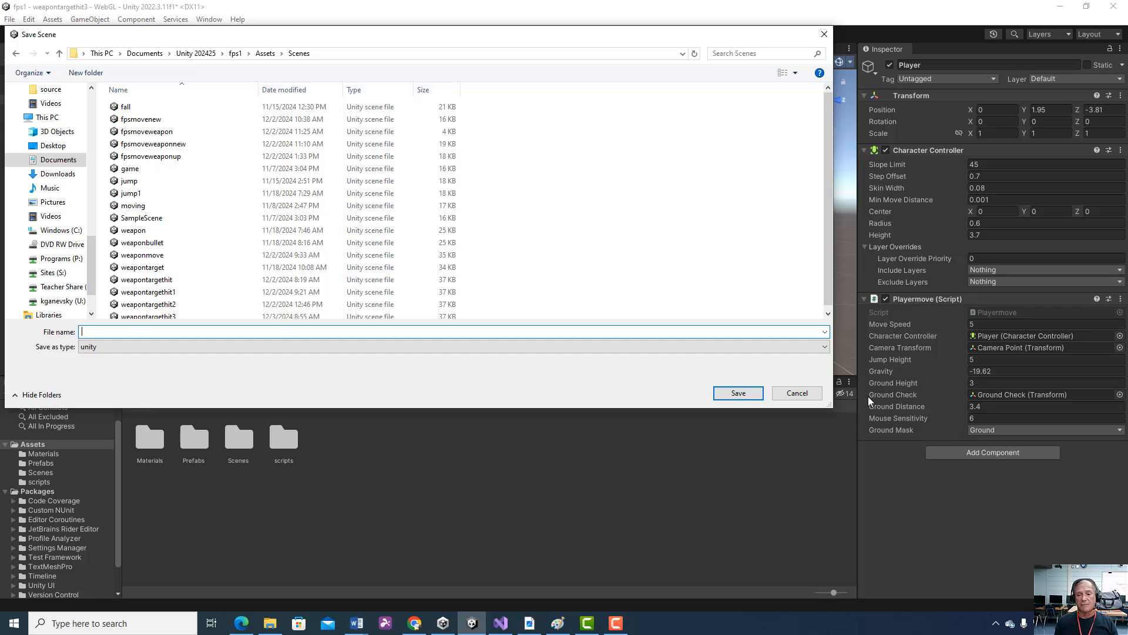
{"action": "left_click", "coordinate": [798, 393]}
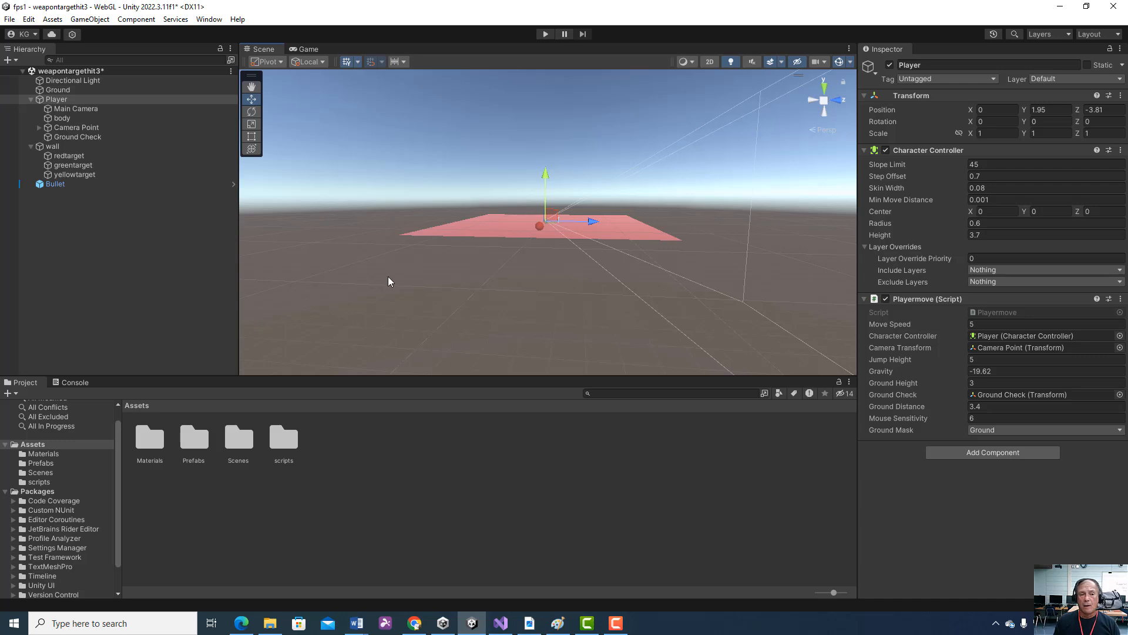
Examine the wall with its targets, the Ground plane and the Player one by one in the scene view
{"action": "double_click", "coordinate": [94, 148]}
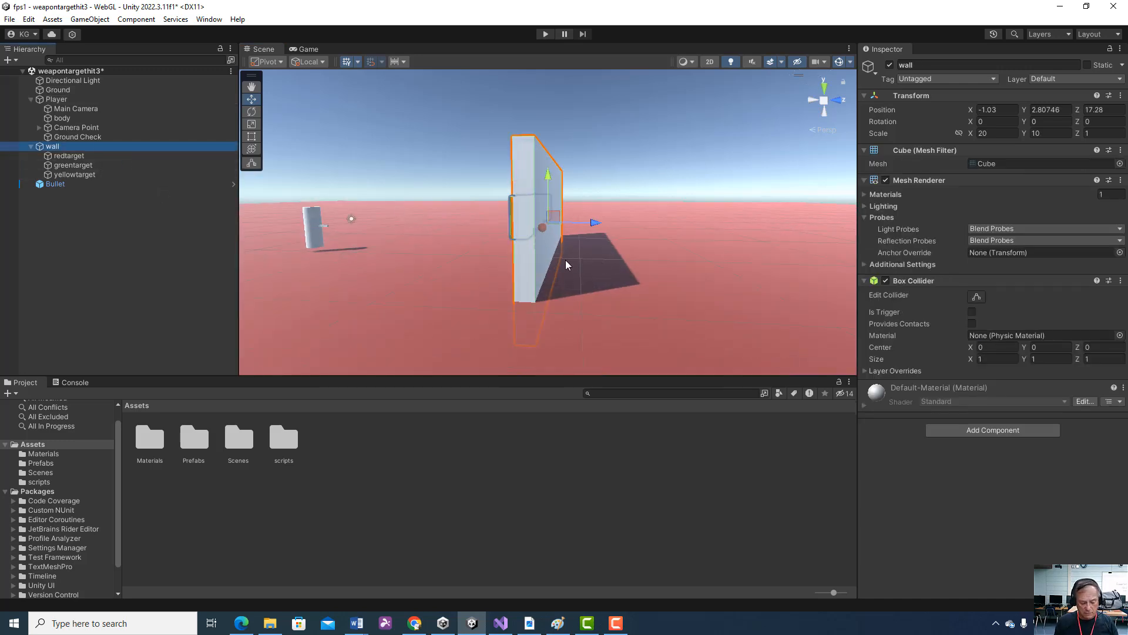
{"action": "left_click_drag", "start_coordinate": [543, 273], "coordinate": [520, 297], "text": "alt"}
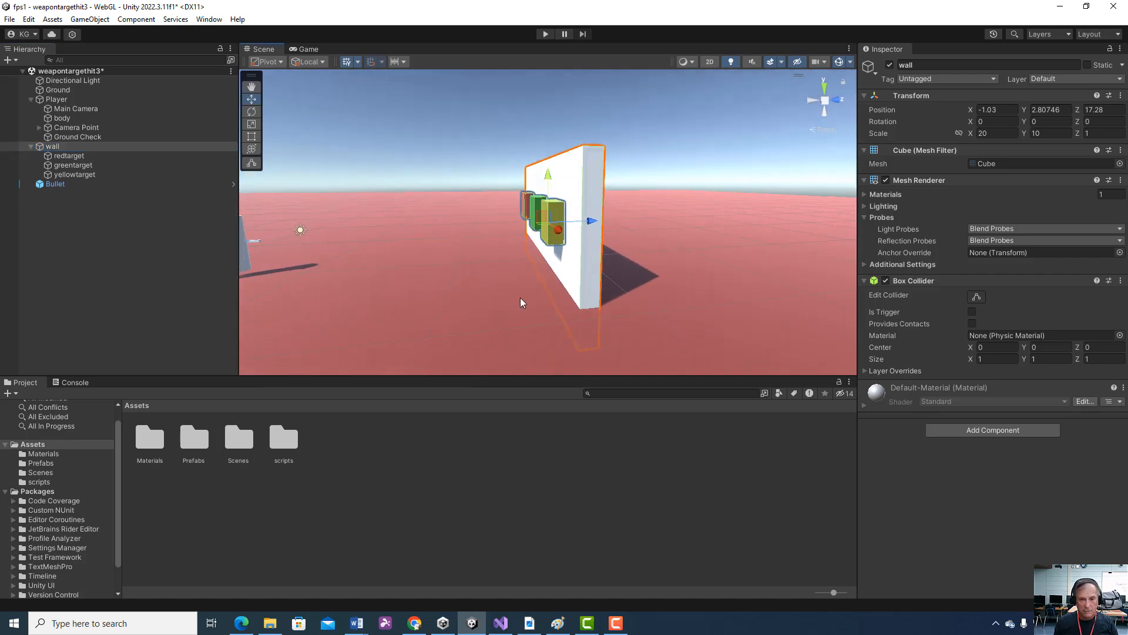
{"action": "scroll", "coordinate": [453, 288], "scroll_direction": "down", "scroll_amount": 4}
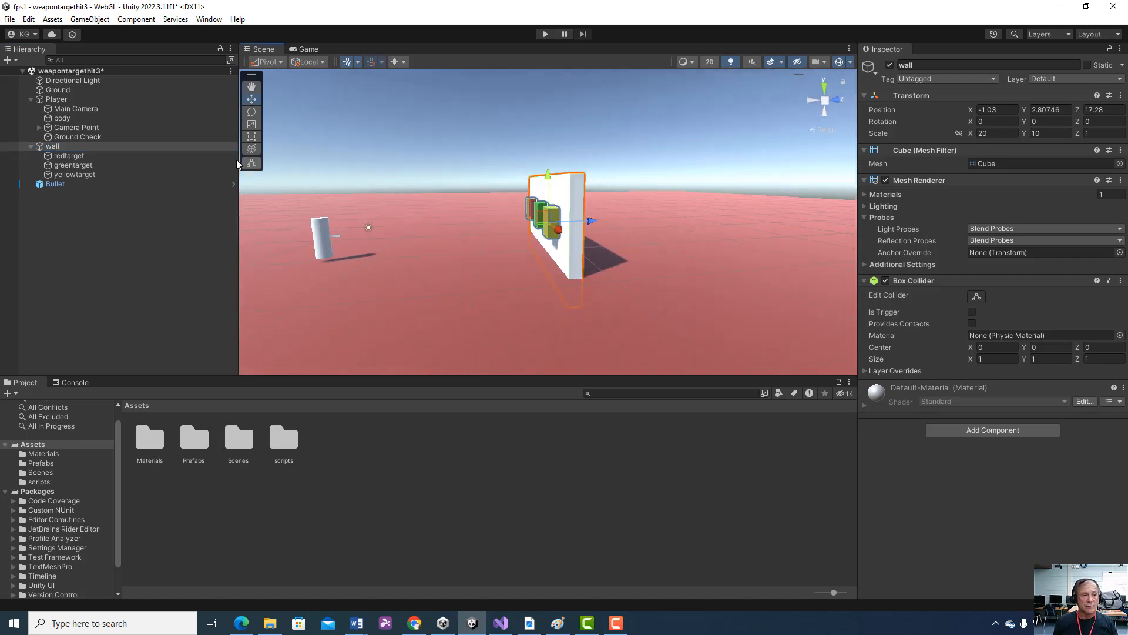
{"action": "double_click", "coordinate": [69, 89]}
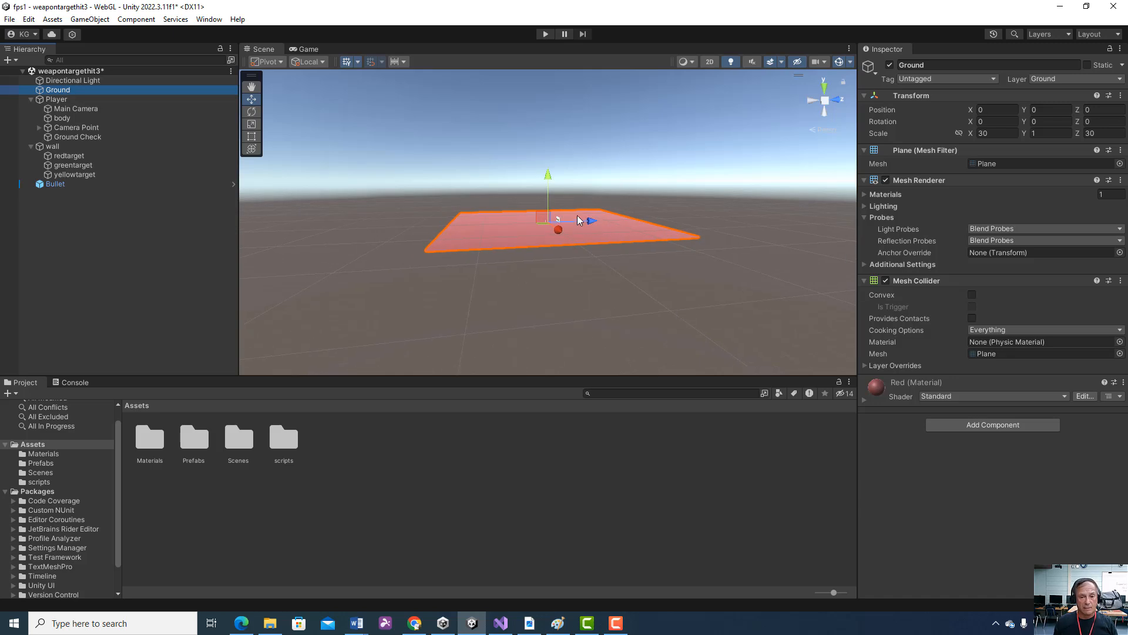
{"action": "double_click", "coordinate": [56, 99]}
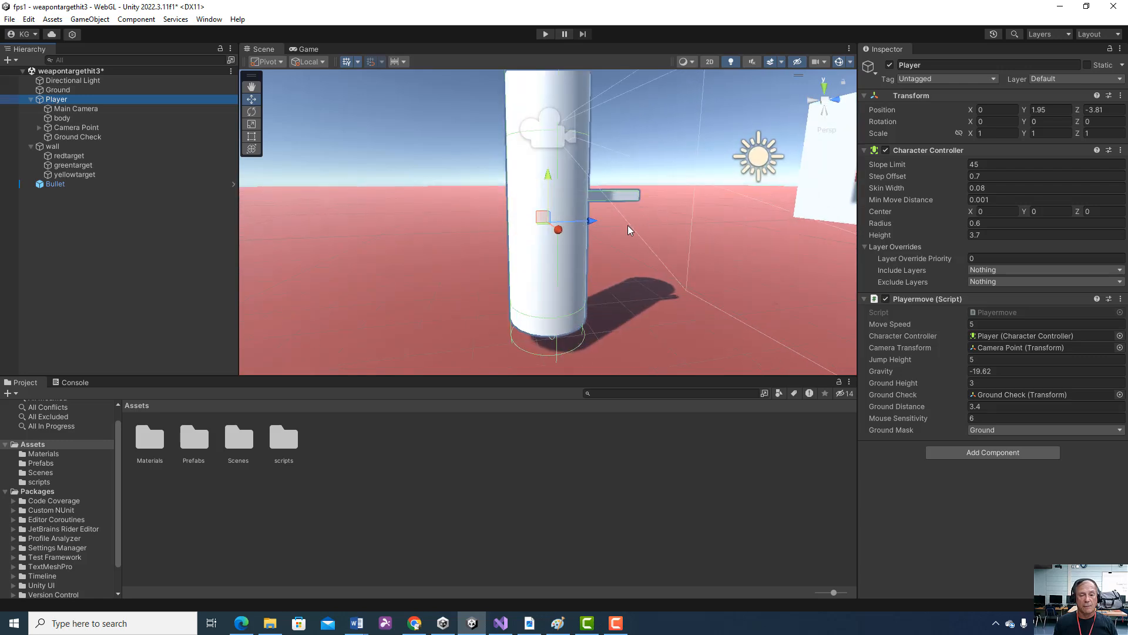
{"action": "scroll", "coordinate": [635, 247], "scroll_direction": "down", "scroll_amount": 5}
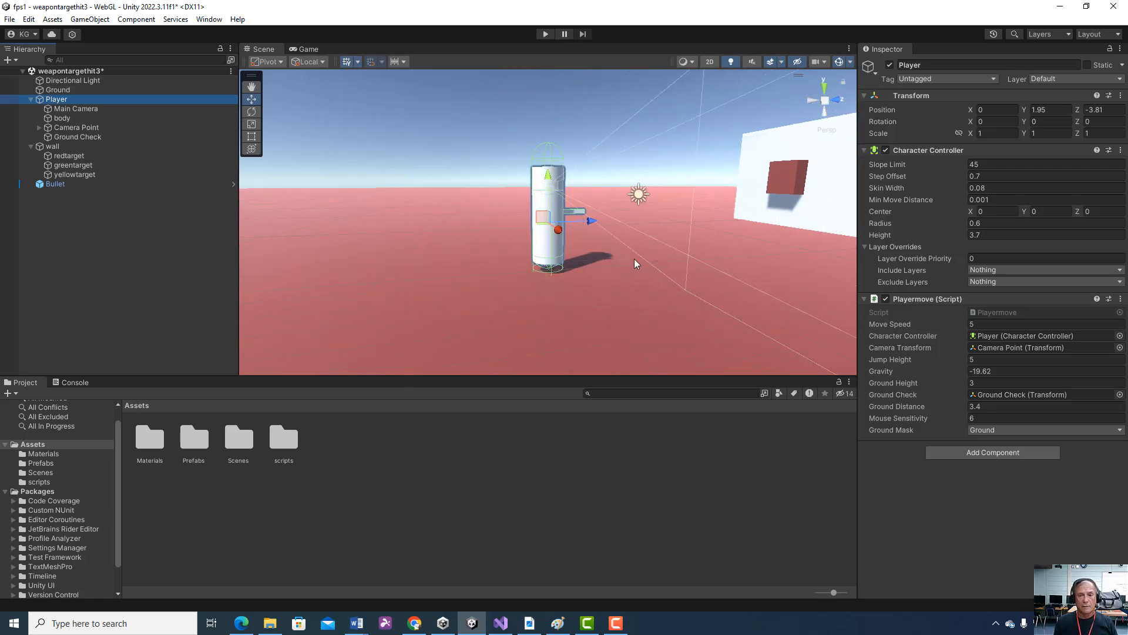
{"action": "scroll", "coordinate": [631, 262], "scroll_direction": "down", "scroll_amount": 5}
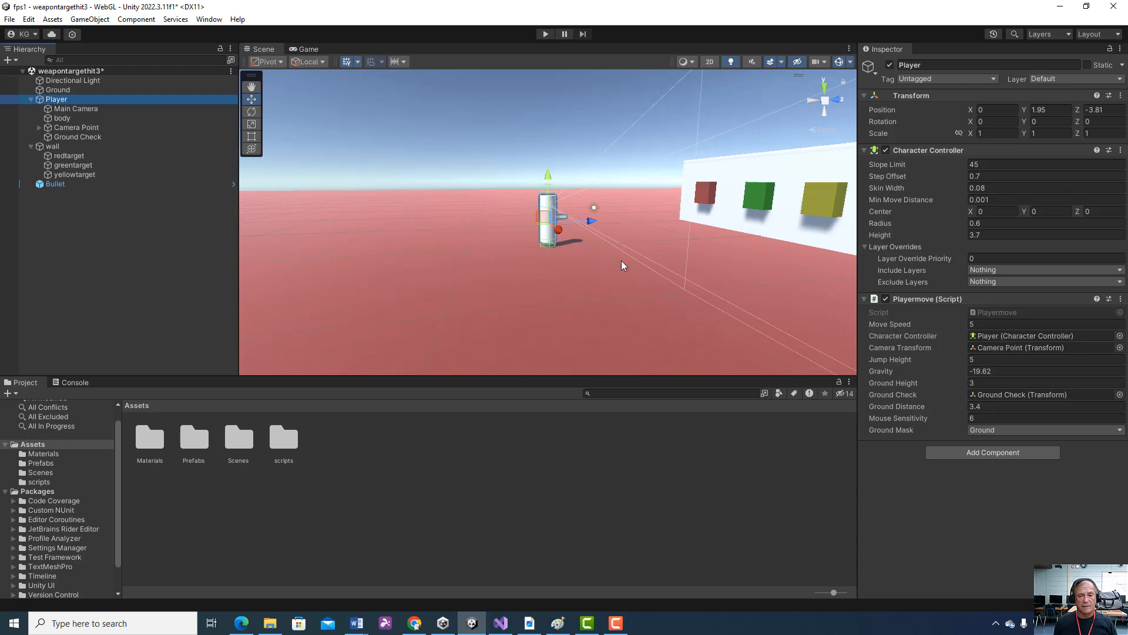
{"action": "scroll", "coordinate": [614, 265], "scroll_direction": "down", "scroll_amount": 3}
Focus the scene view on the wall and examine its scale values and the list of 3D objects that can be created
{"action": "left_click", "coordinate": [789, 220]}
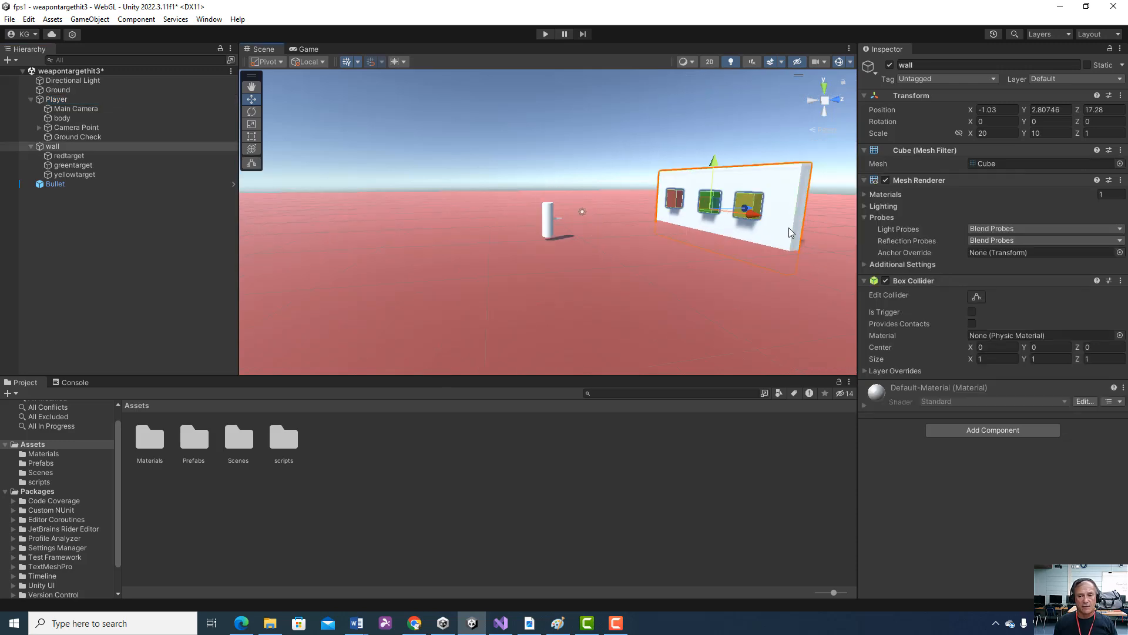
{"action": "left_click_drag", "start_coordinate": [802, 259], "coordinate": [756, 265], "text": "alt"}
{"action": "double_click", "coordinate": [111, 146]}
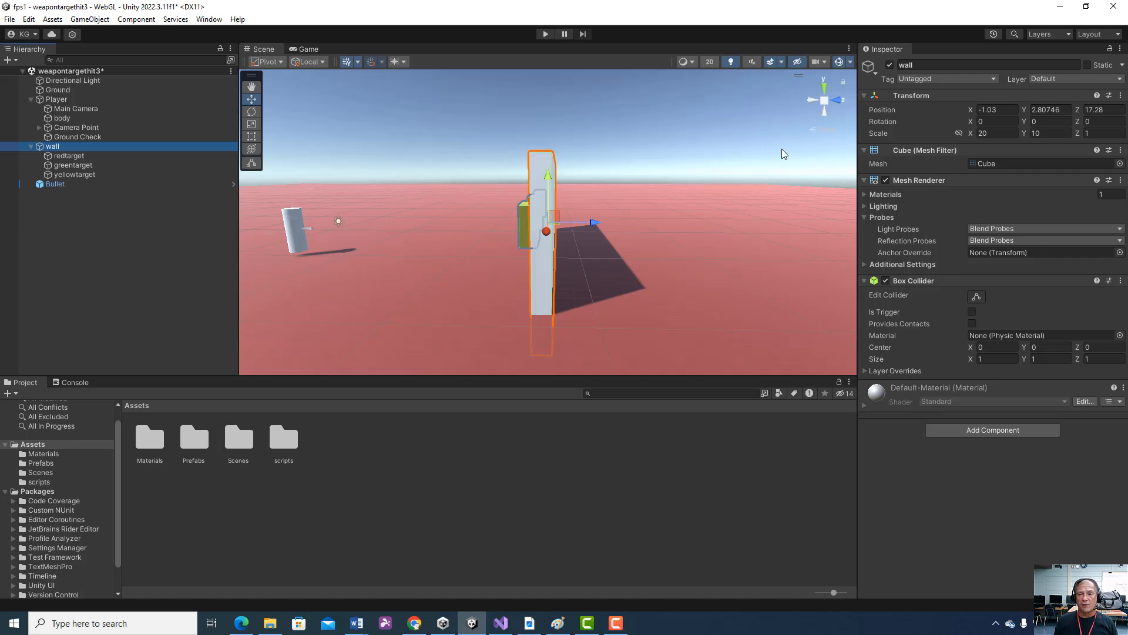
{"action": "left_click", "coordinate": [1008, 135]}
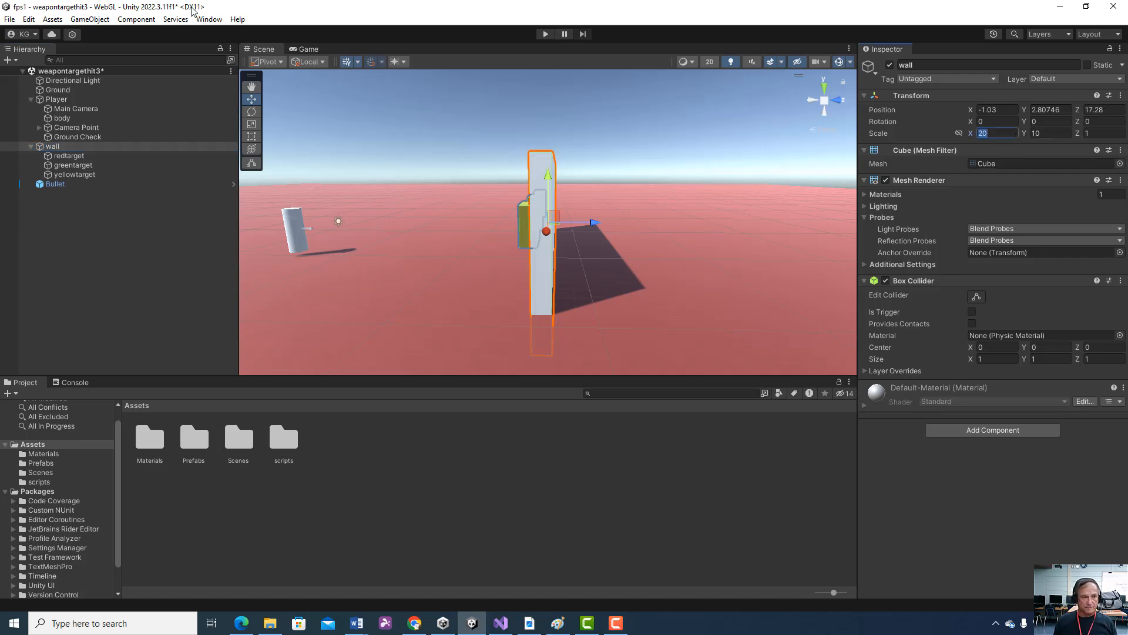
{"action": "left_click", "coordinate": [88, 20]}
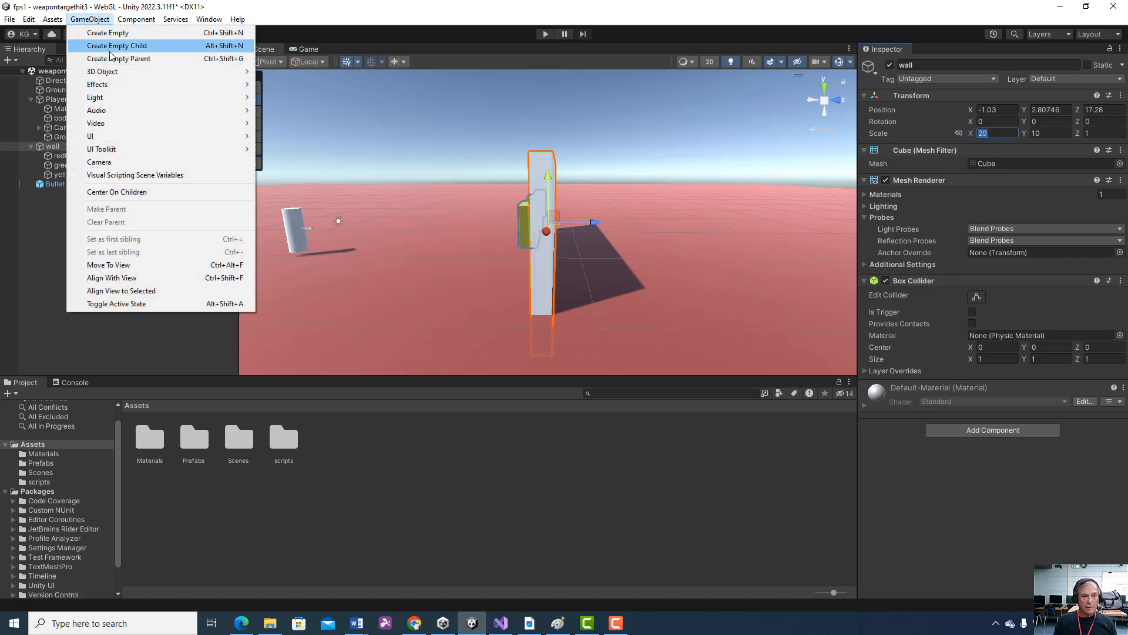
{"action": "mouse_move", "coordinate": [222, 71]}
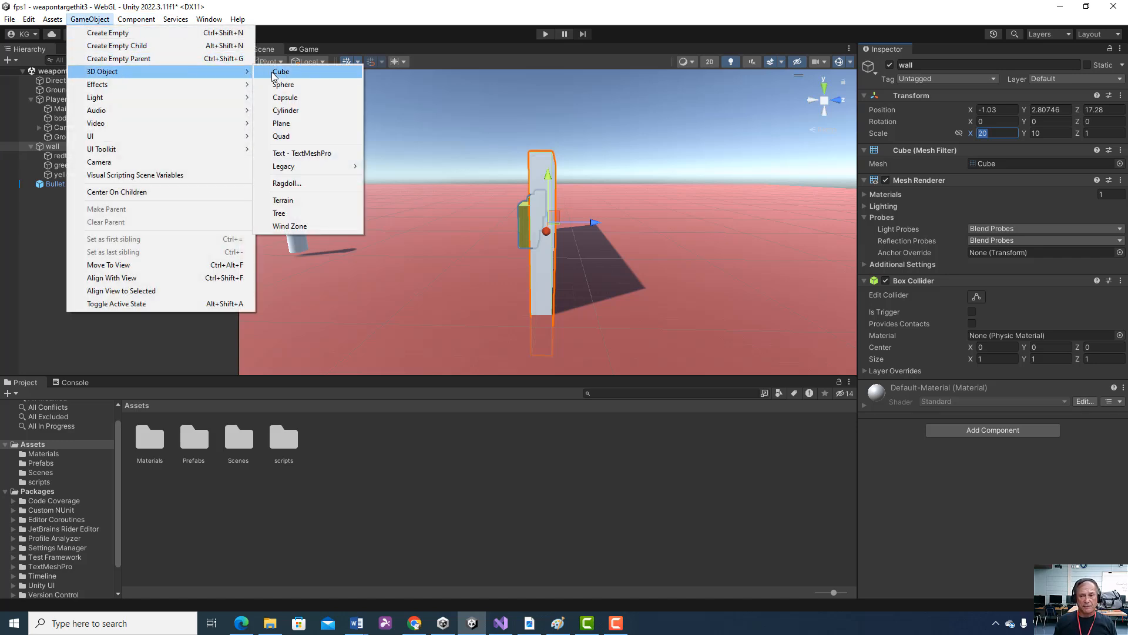
{"action": "left_click", "coordinate": [995, 133]}
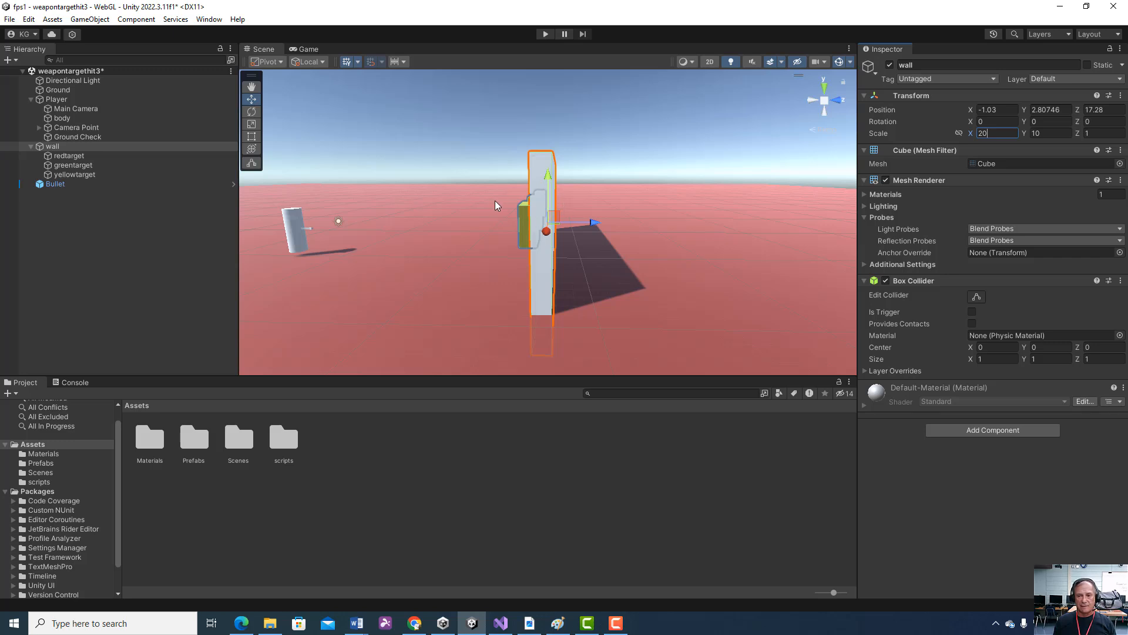
{"action": "left_click_drag", "start_coordinate": [583, 220], "coordinate": [643, 241], "text": "alt"}
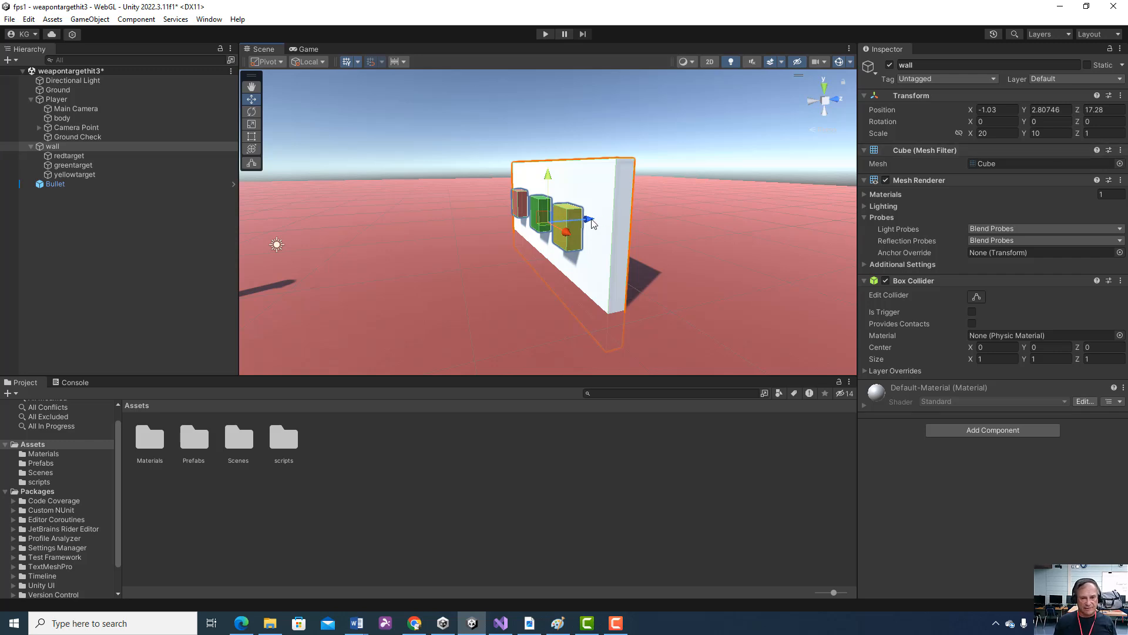
Focus on redtarget and examine its scale and name in the Inspector and the 3D object types available for creating targets
{"action": "double_click", "coordinate": [112, 156]}
{"action": "scroll", "coordinate": [504, 193], "scroll_direction": "down", "scroll_amount": 3}
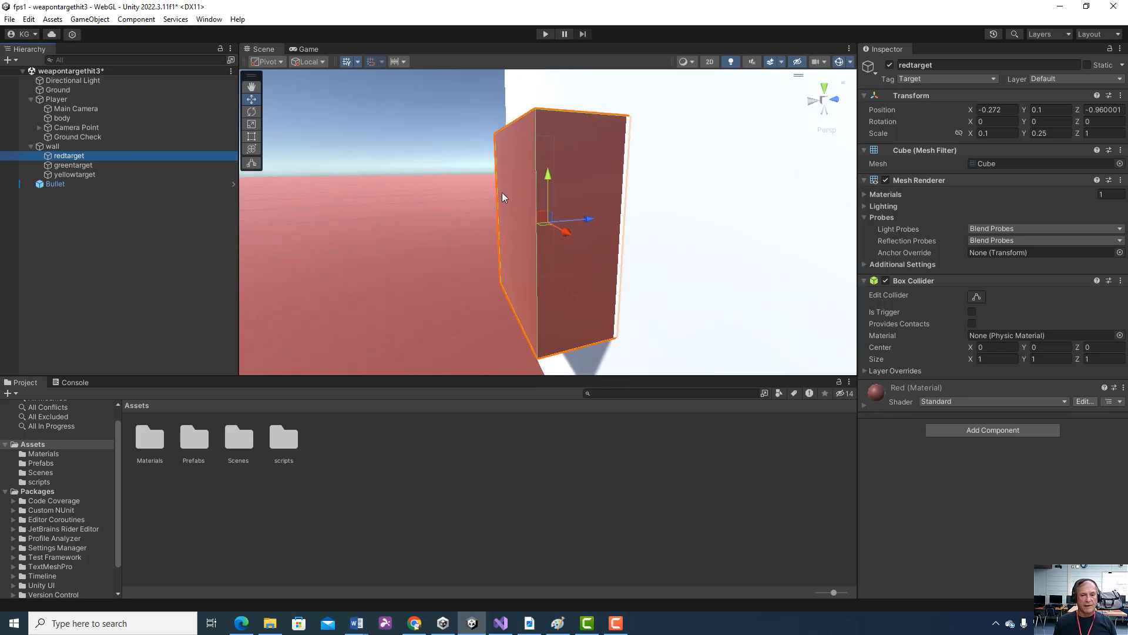
{"action": "scroll", "coordinate": [503, 196], "scroll_direction": "down", "scroll_amount": 4}
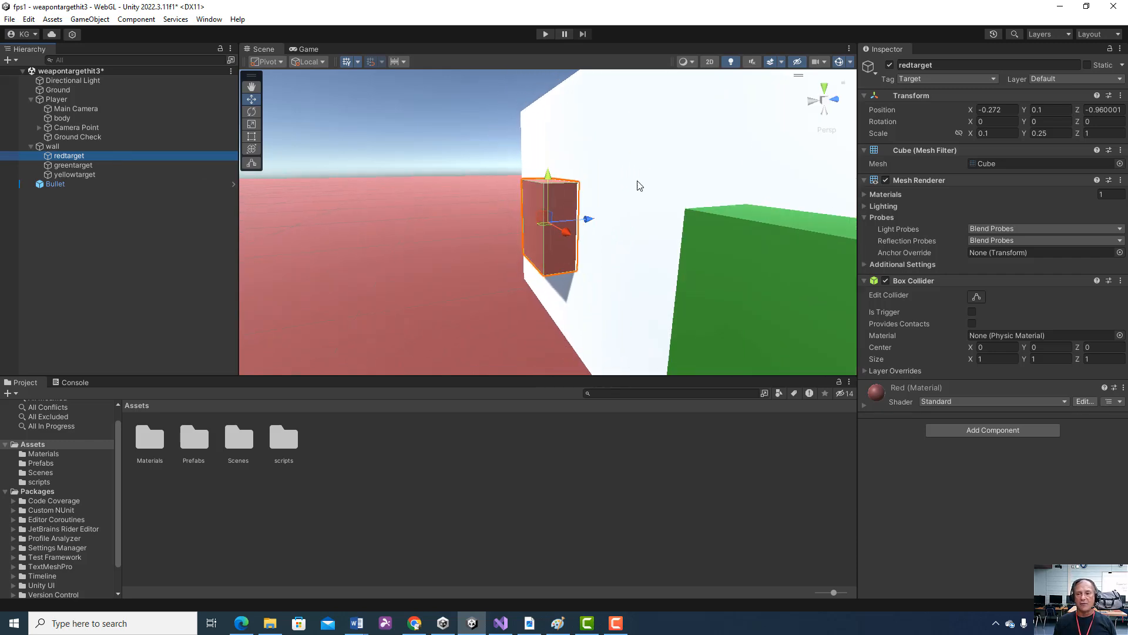
{"action": "left_click", "coordinate": [1006, 134]}
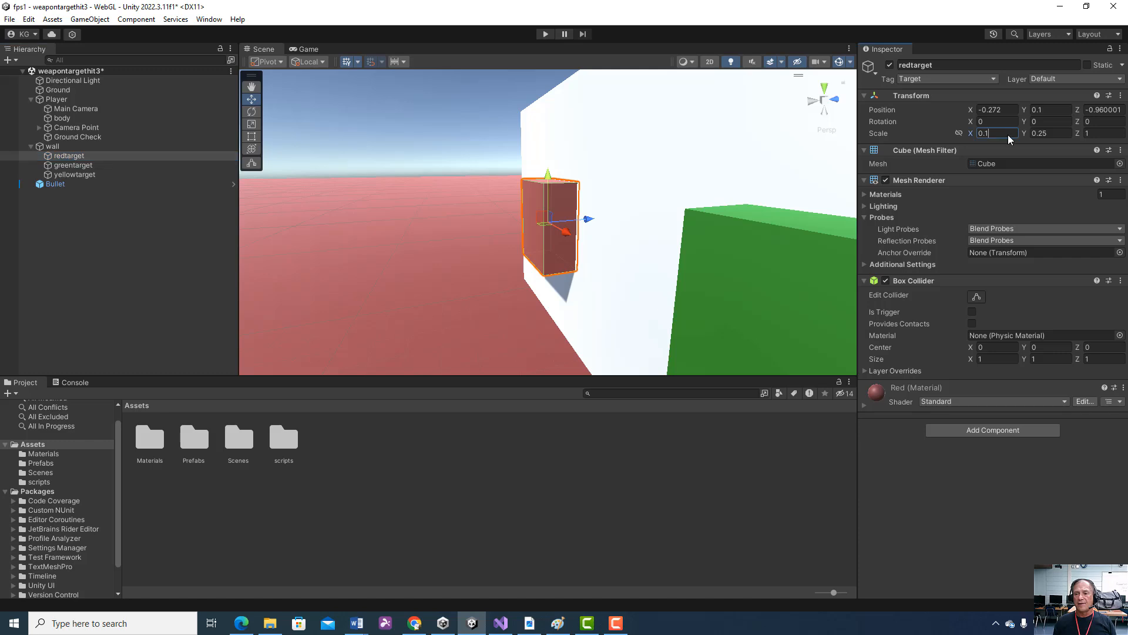
{"action": "left_click", "coordinate": [90, 19]}
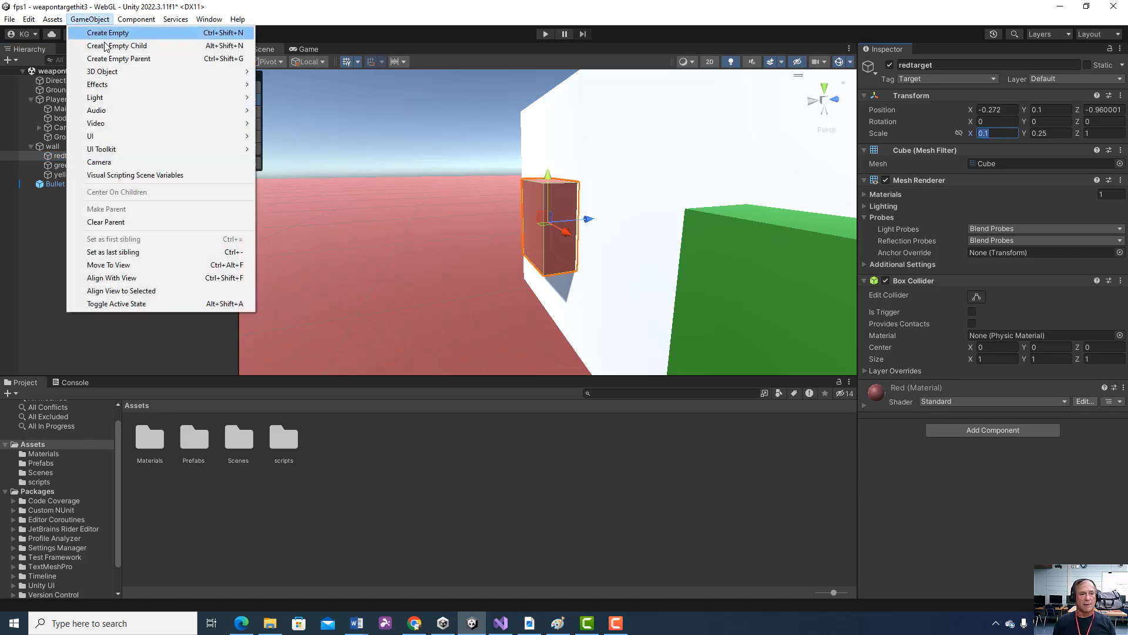
{"action": "mouse_move", "coordinate": [104, 72]}
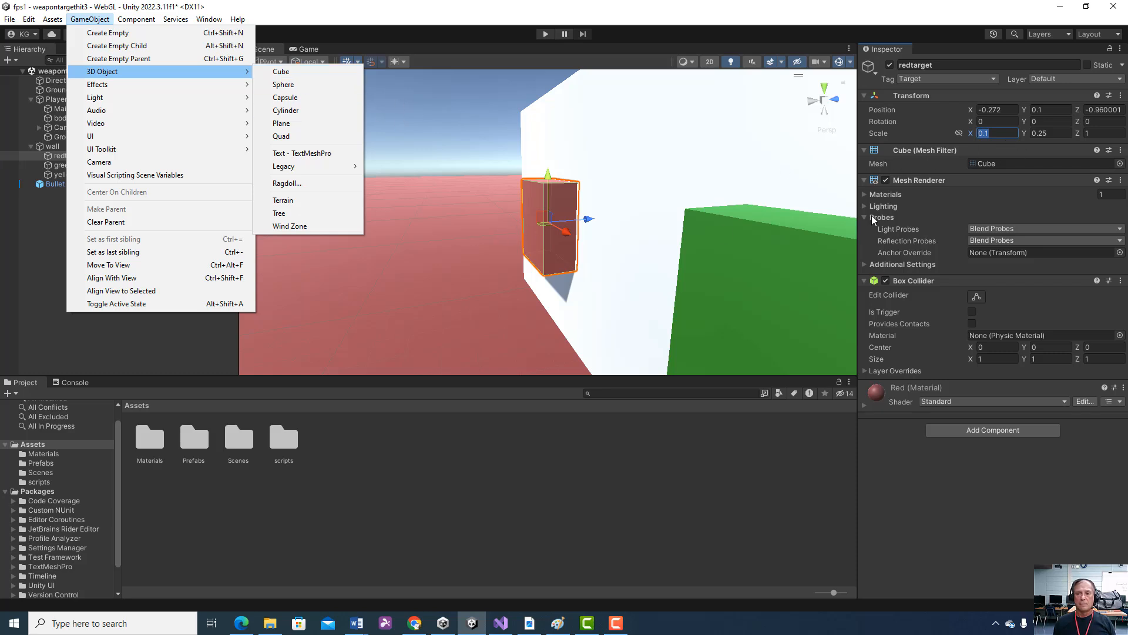
{"action": "left_click", "coordinate": [400, 259]}
{"action": "left_click", "coordinate": [400, 260]}
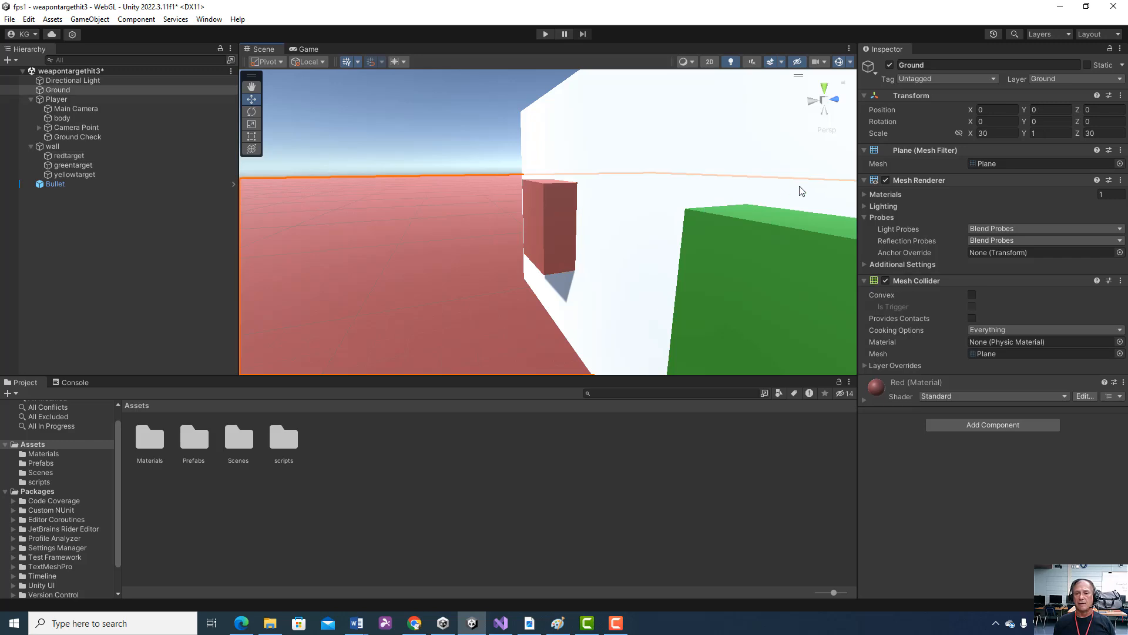
{"action": "left_click", "coordinate": [69, 156]}
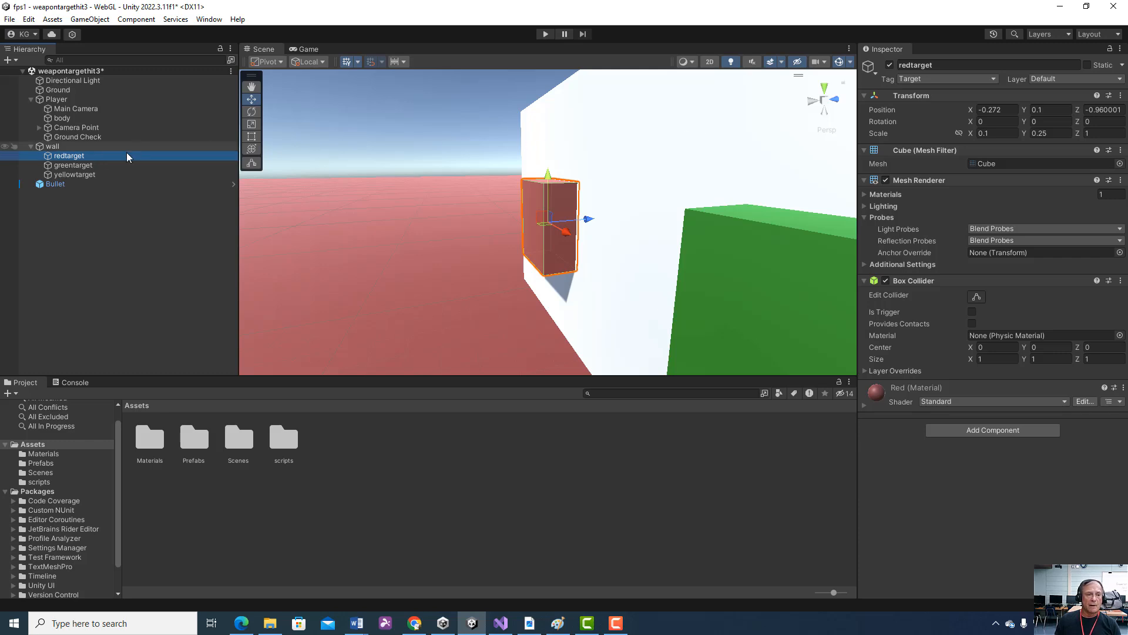
{"action": "left_click", "coordinate": [939, 65]}
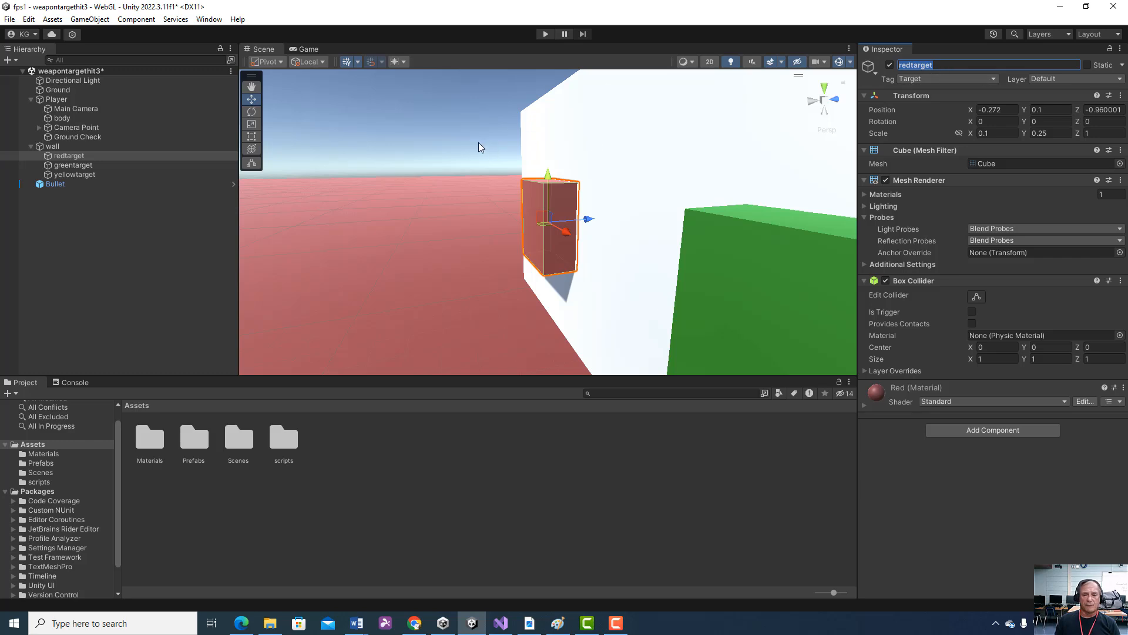
Try duplicating redtarget and moving the copy along the wall to an X position of about -0.099, and delete the copy
{"action": "right_click", "coordinate": [97, 156]}
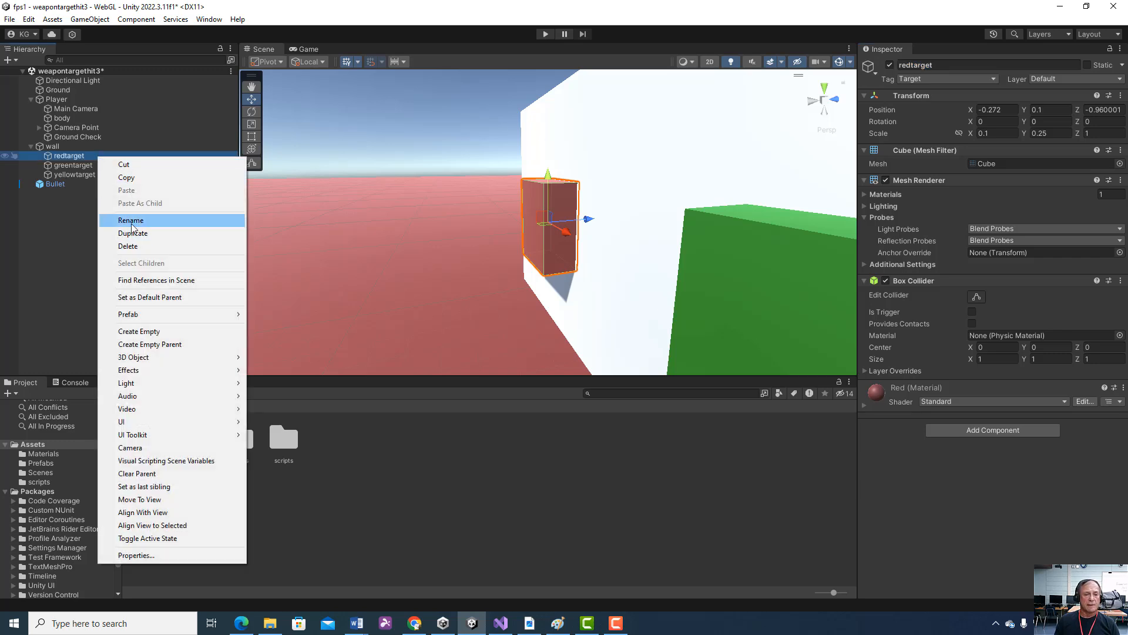
{"action": "left_click", "coordinate": [173, 233]}
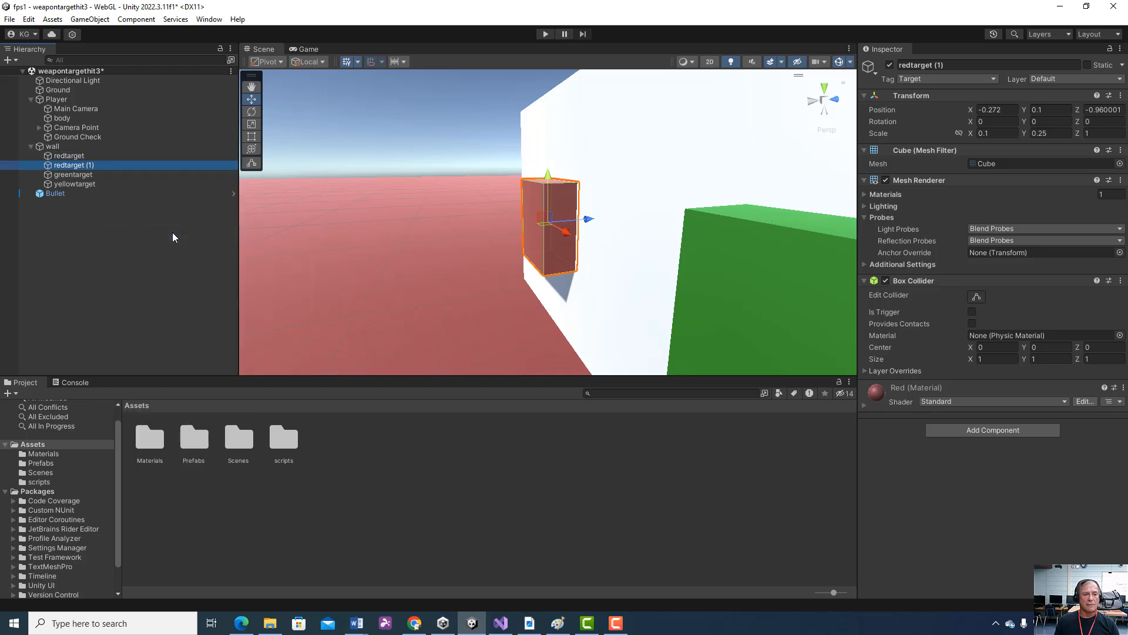
{"action": "left_click_drag", "start_coordinate": [565, 238], "coordinate": [637, 291]}
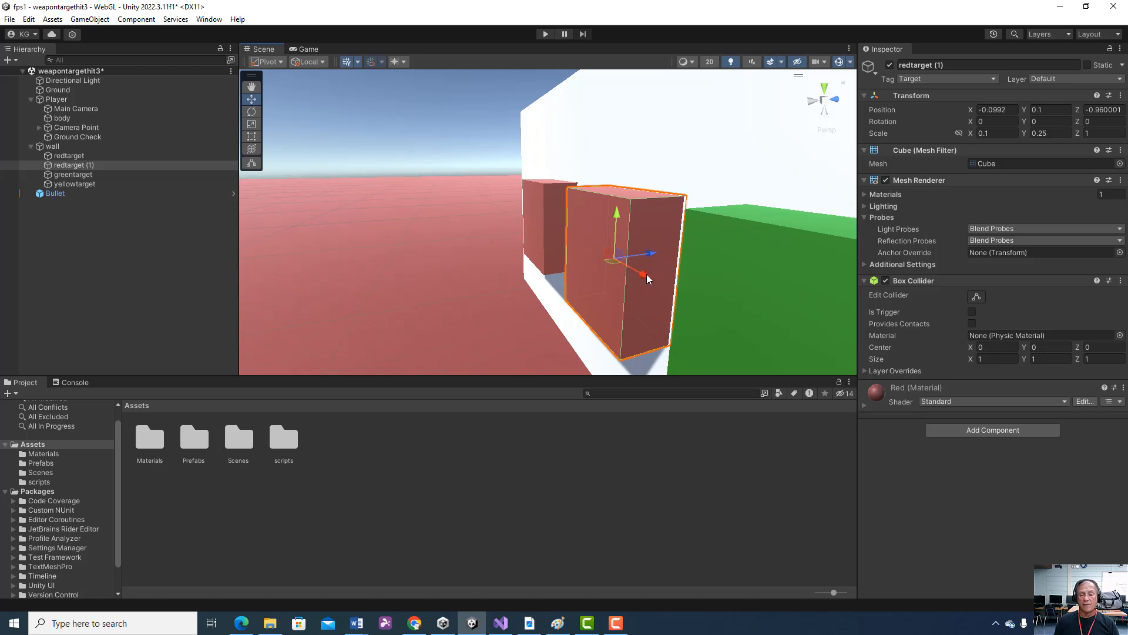
{"action": "right_click", "coordinate": [96, 167]}
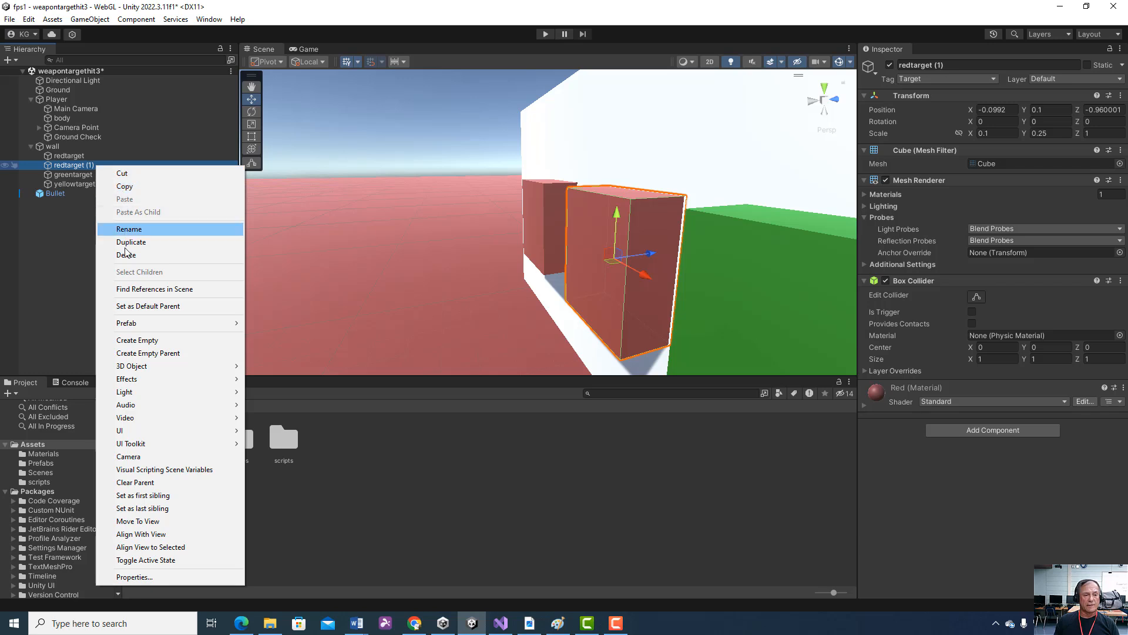
{"action": "left_click", "coordinate": [126, 255]}
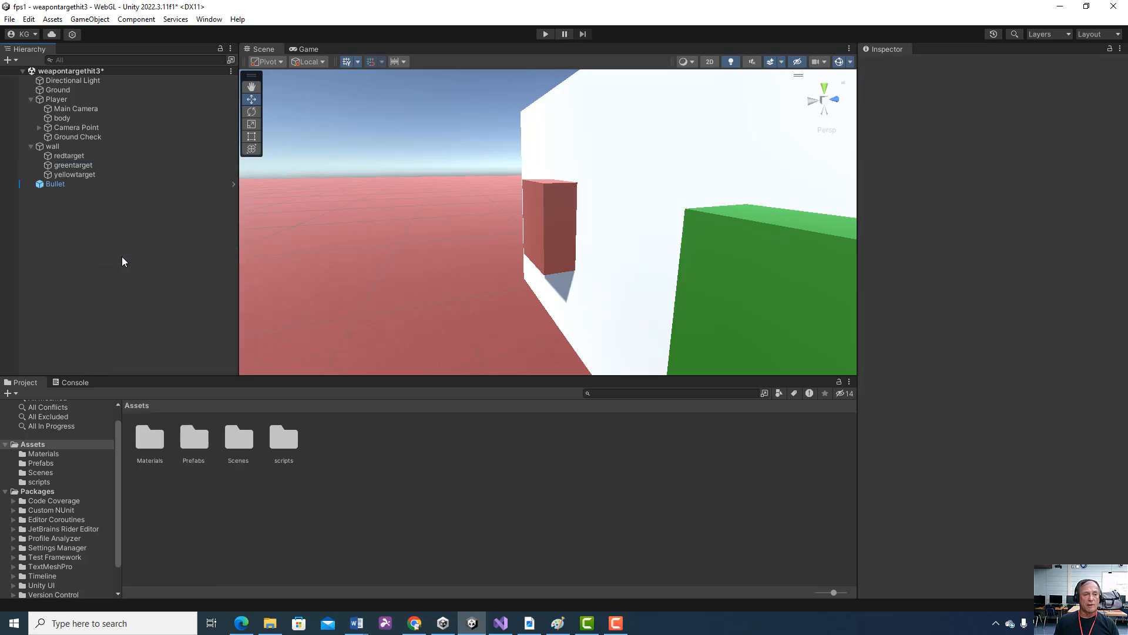
Examine redtarget's available tags and the project's tag list in Tags & Layers, and return to redtarget
{"action": "left_click", "coordinate": [74, 165]}
{"action": "left_click", "coordinate": [69, 156]}
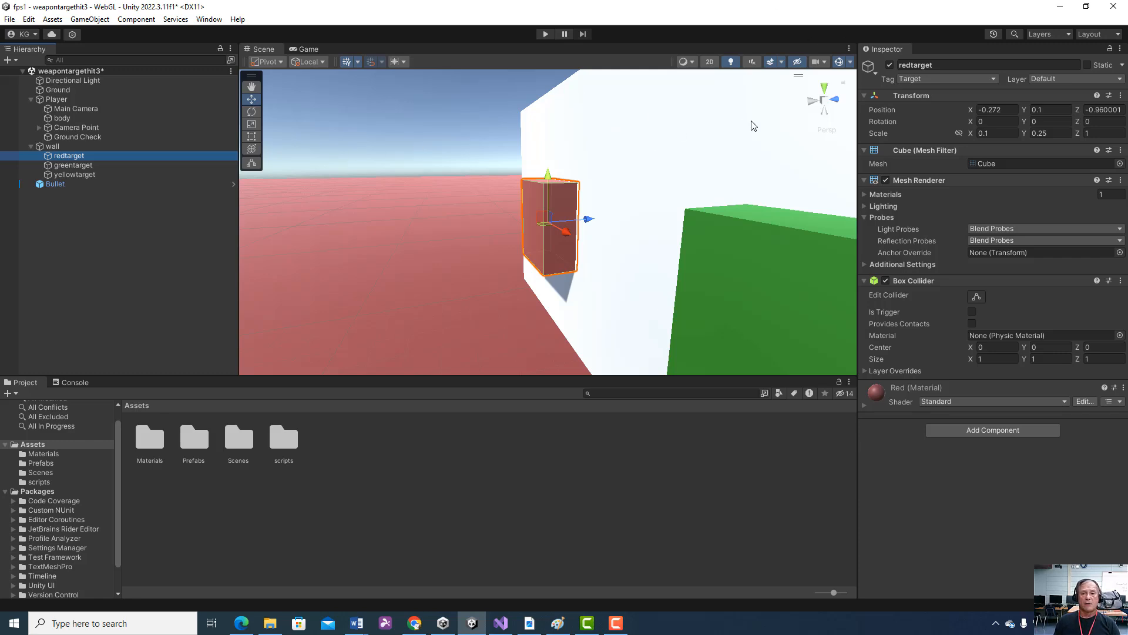
{"action": "left_click", "coordinate": [94, 155]}
{"action": "left_click", "coordinate": [945, 80]}
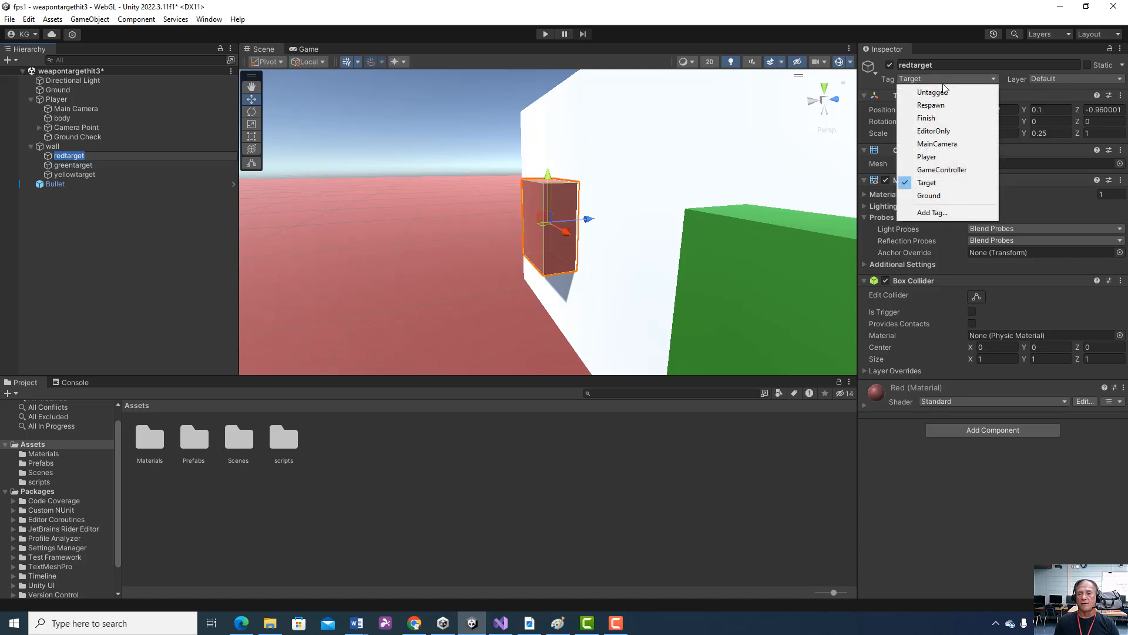
{"action": "left_click", "coordinate": [937, 213]}
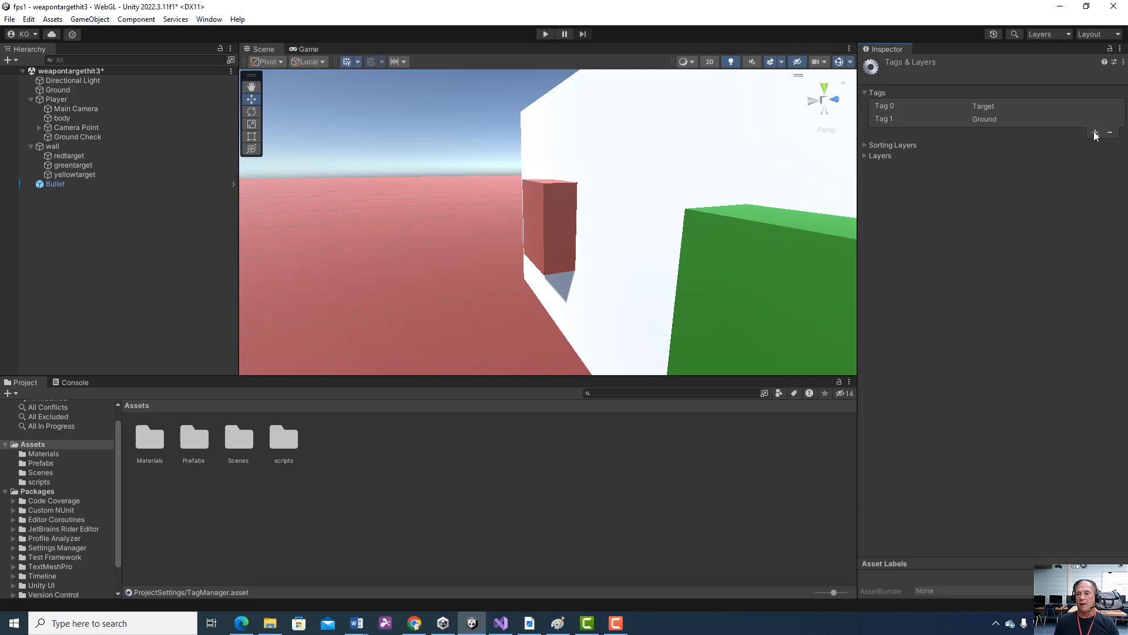
{"action": "left_click", "coordinate": [156, 171]}
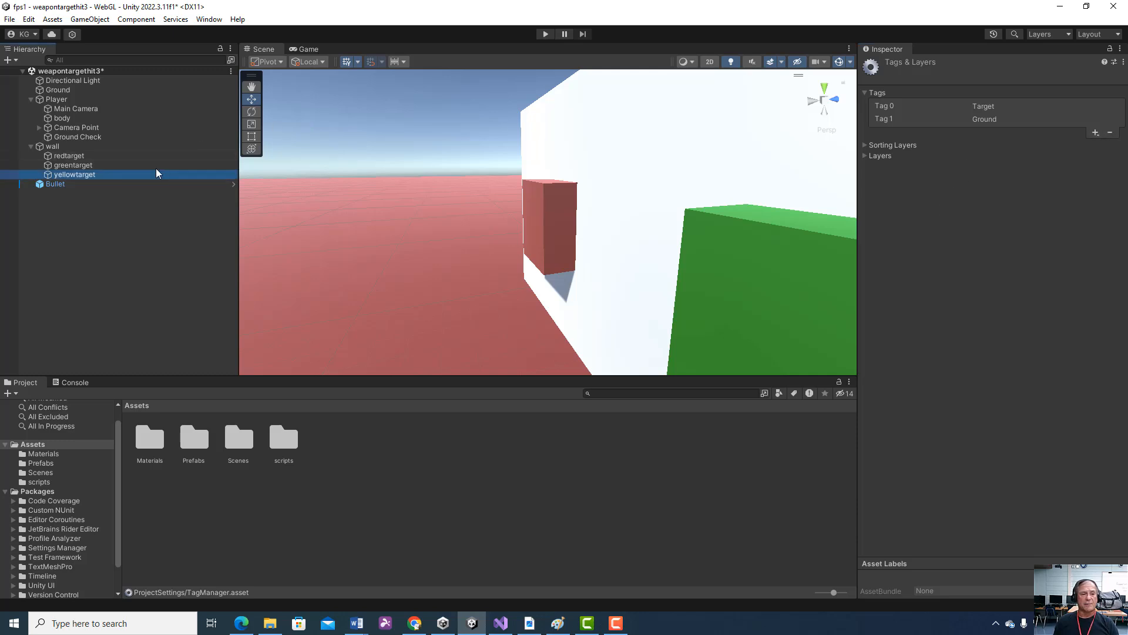
{"action": "left_click", "coordinate": [110, 156]}
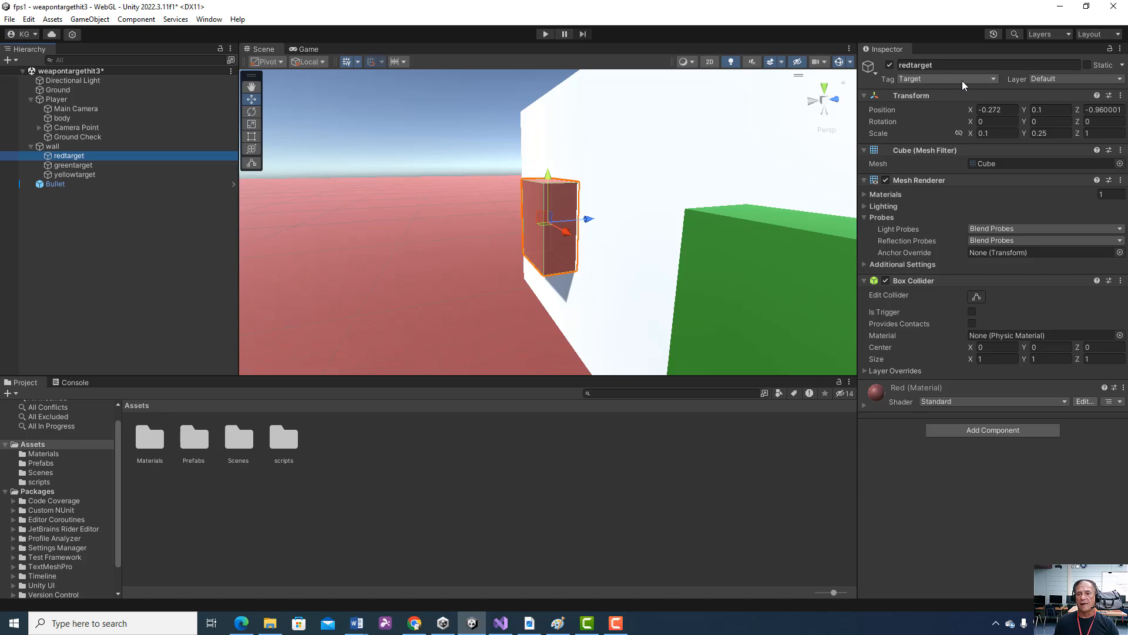
Select redtarget, greentarget and yellowtarget together, examine their shared tag options, and clear the selection
{"action": "left_click", "coordinate": [78, 174], "text": "shift"}
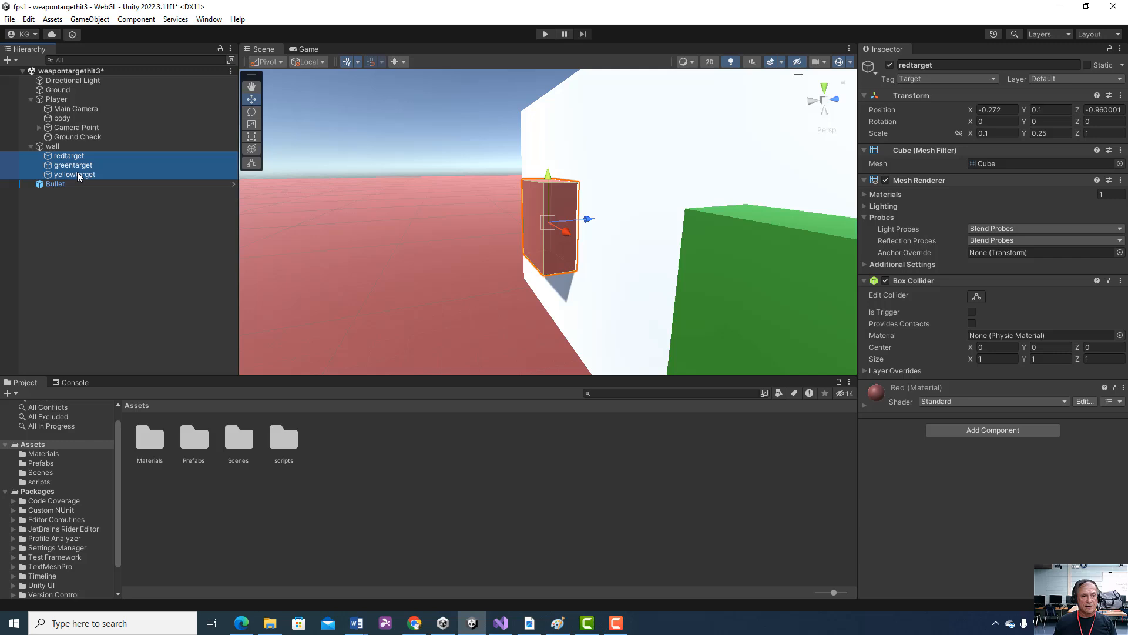
{"action": "left_click", "coordinate": [995, 81]}
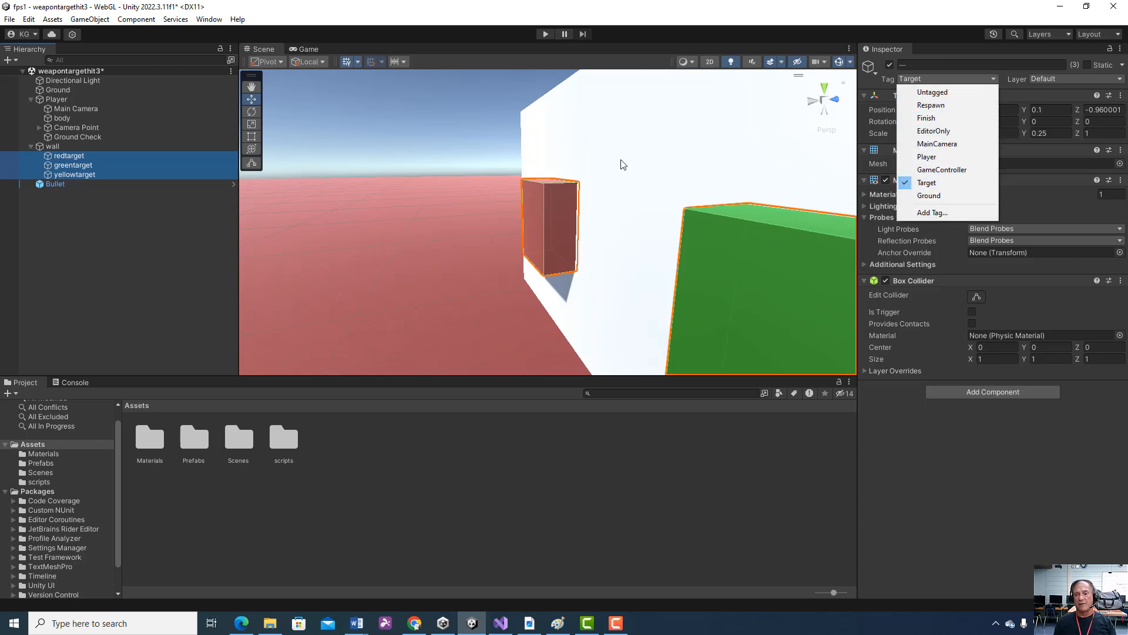
{"action": "left_click", "coordinate": [181, 208]}
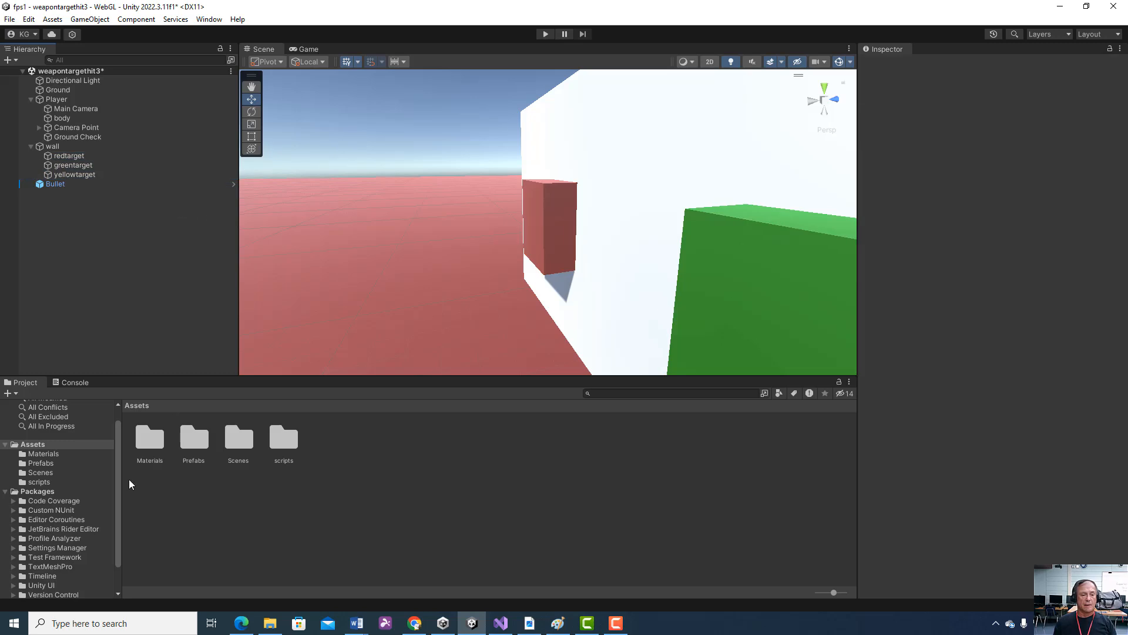
Focus the scene view on the front of the wall and examine the asset types that can be created in the Assets folder
{"action": "double_click", "coordinate": [63, 146]}
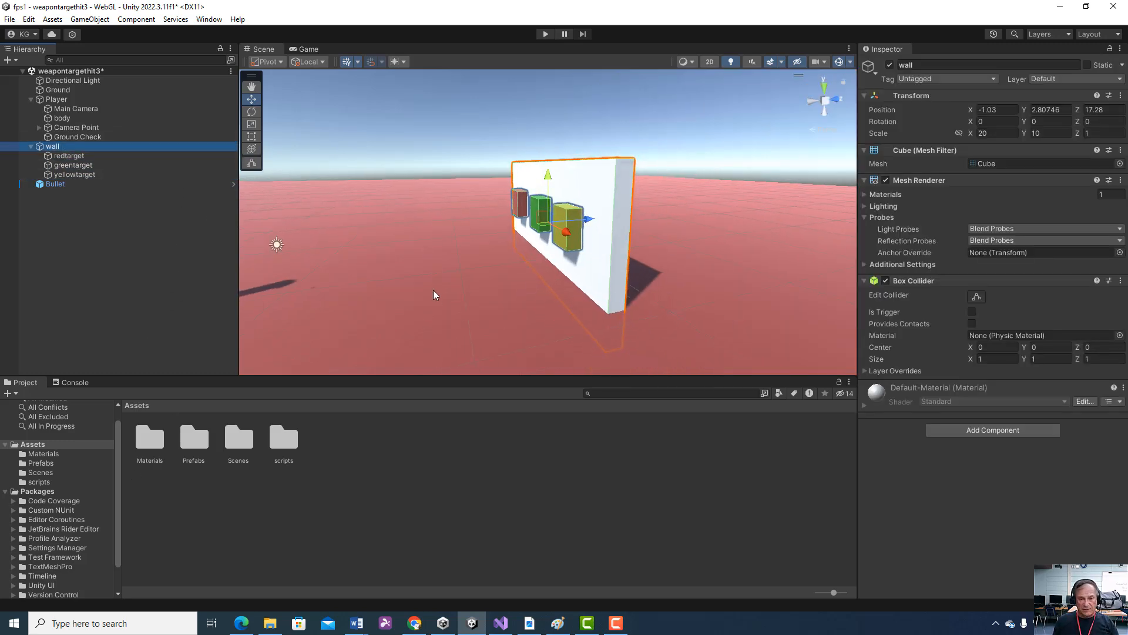
{"action": "left_click_drag", "start_coordinate": [434, 295], "coordinate": [560, 308], "text": "alt"}
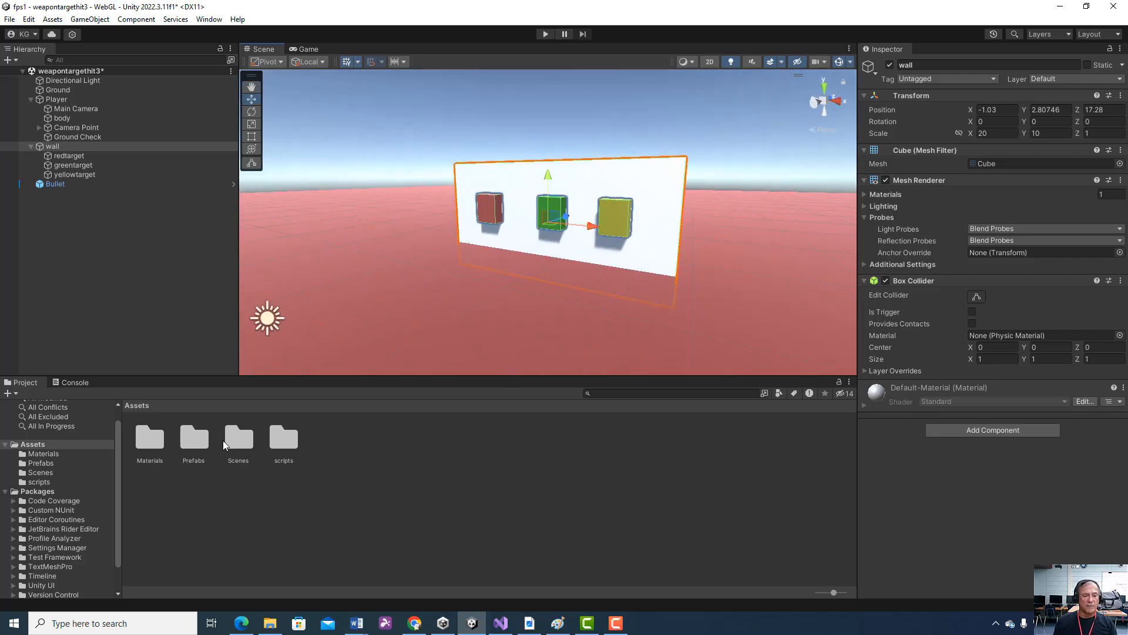
{"action": "right_click", "coordinate": [333, 455]}
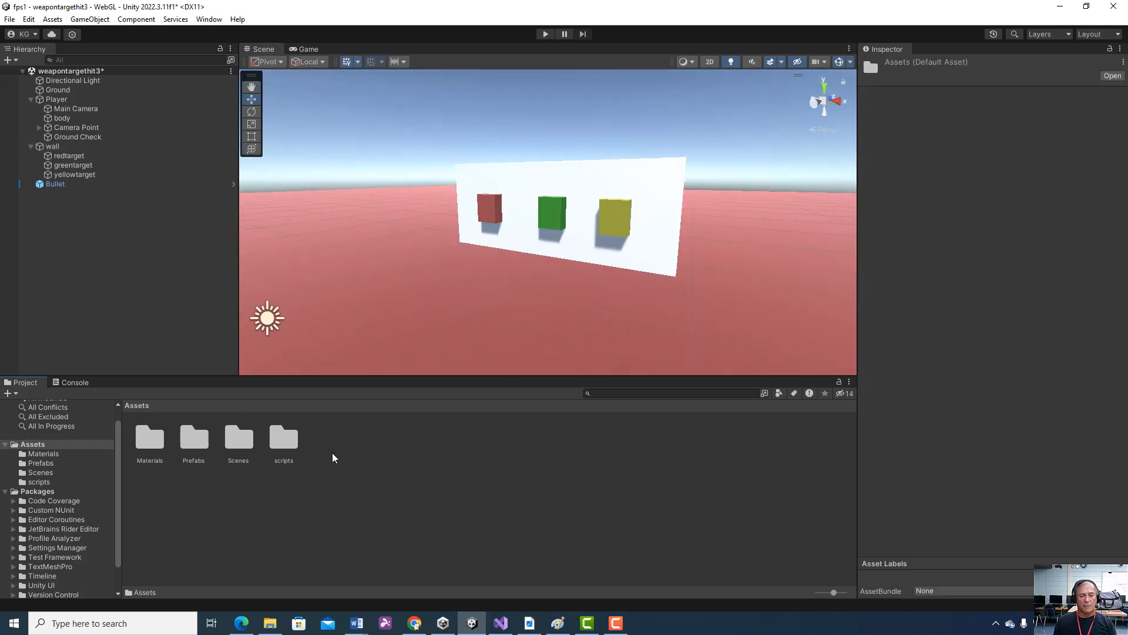
{"action": "mouse_move", "coordinate": [395, 138]}
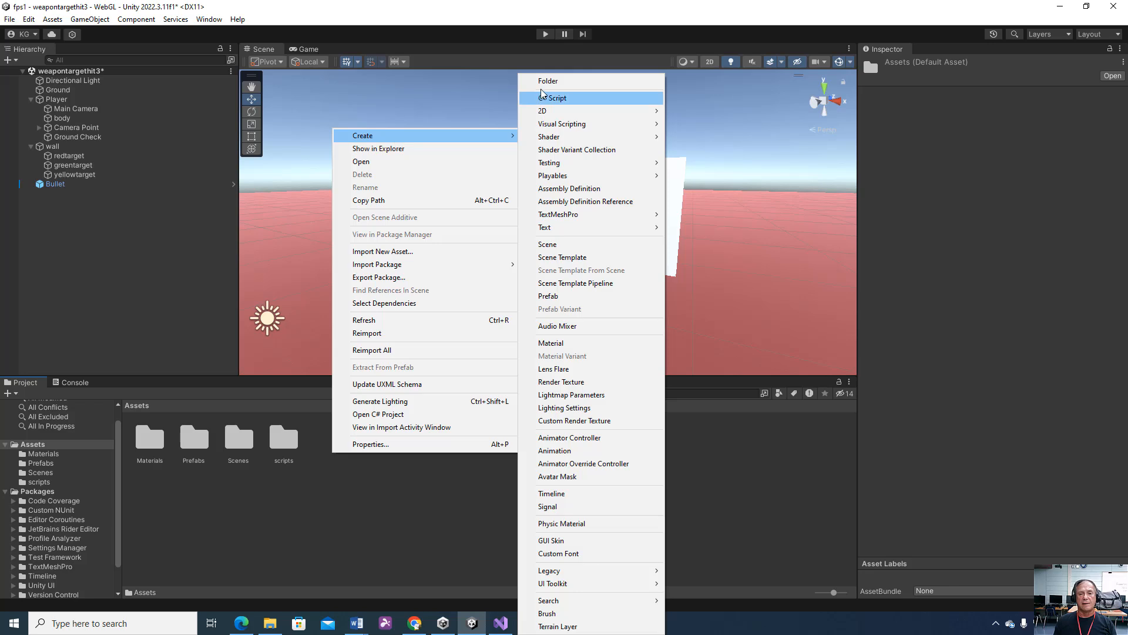
Create a new material in the Materials folder
{"action": "left_click", "coordinate": [156, 448]}
{"action": "double_click", "coordinate": [156, 449]}
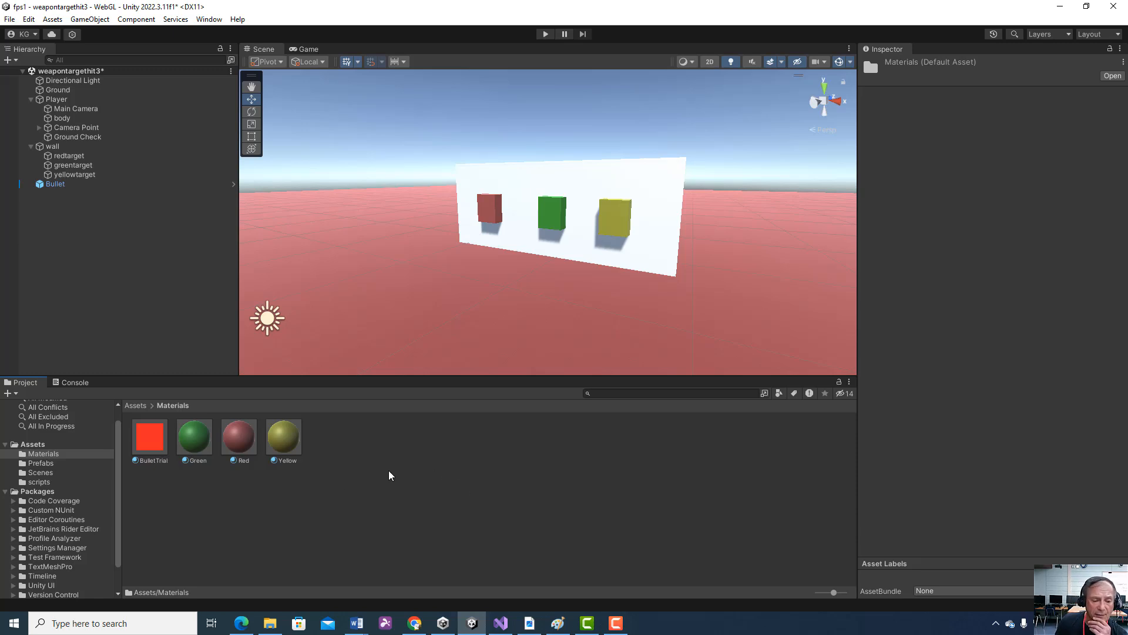
{"action": "right_click", "coordinate": [344, 487]}
{"action": "mouse_move", "coordinate": [410, 171]}
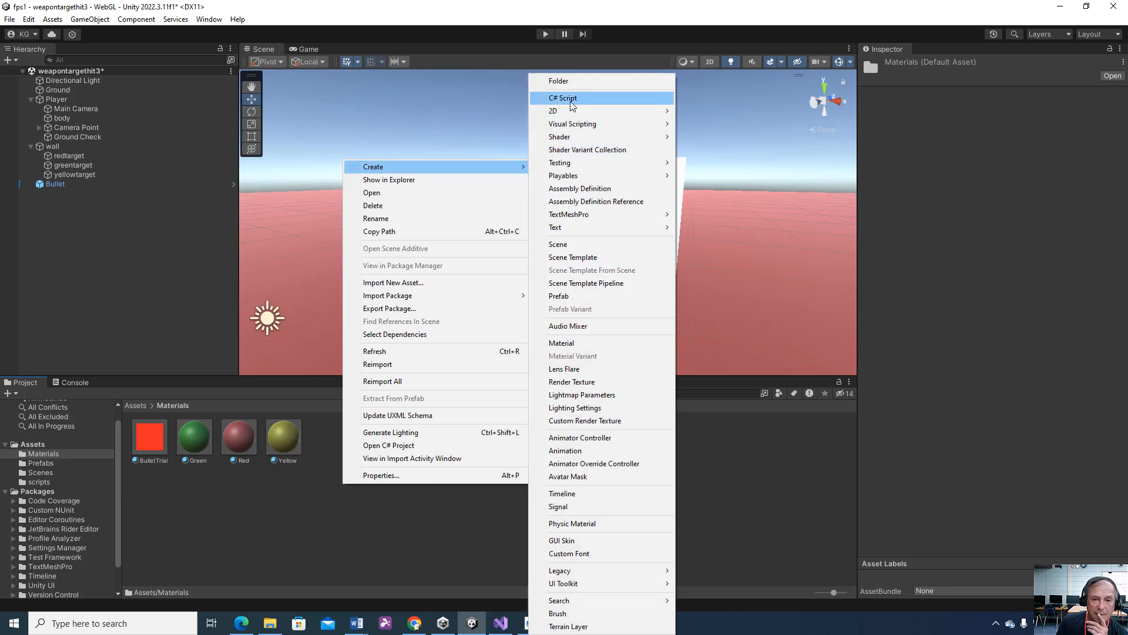
{"action": "left_click", "coordinate": [562, 344]}
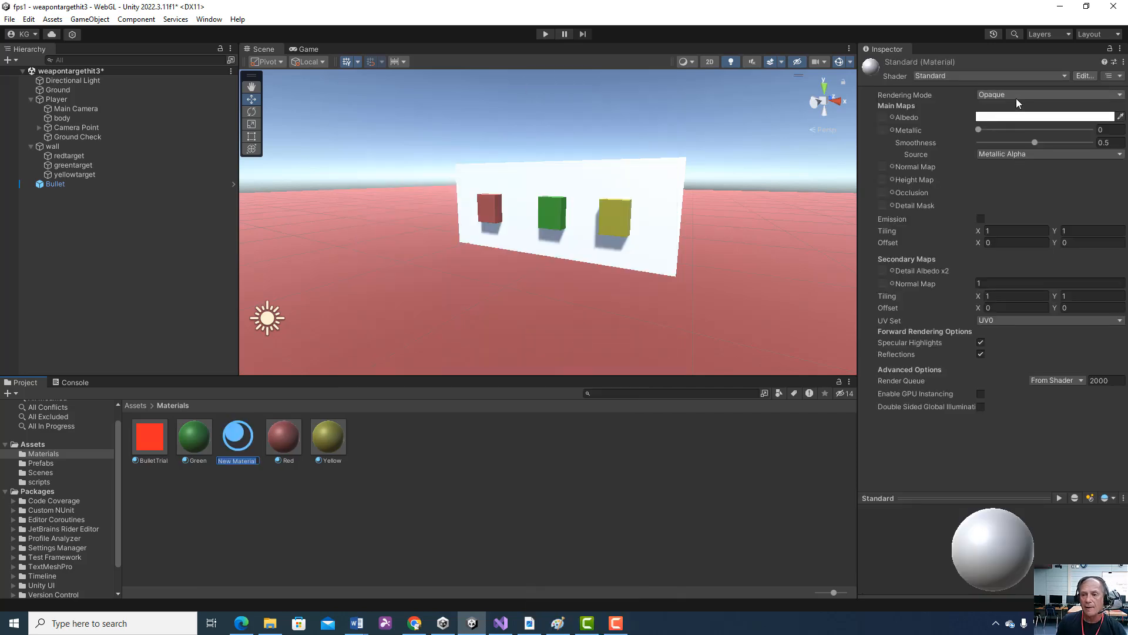
Set the new material's albedo color to blue, hexadecimal 1E3FB3, and clear the selection
{"action": "left_click", "coordinate": [1004, 117]}
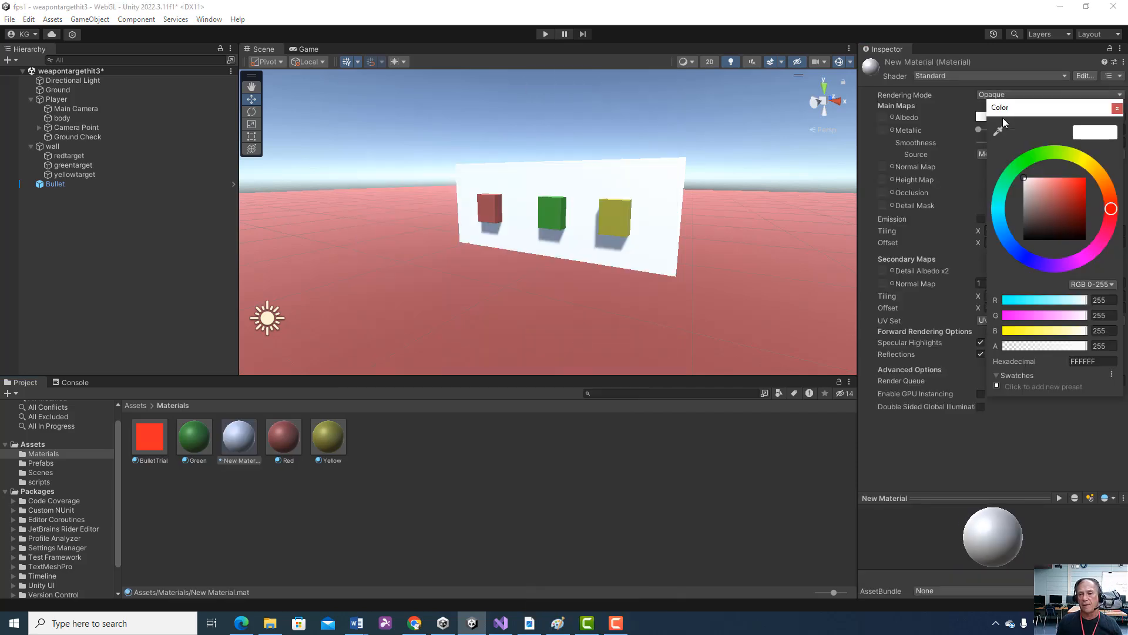
{"action": "left_click", "coordinate": [1017, 250]}
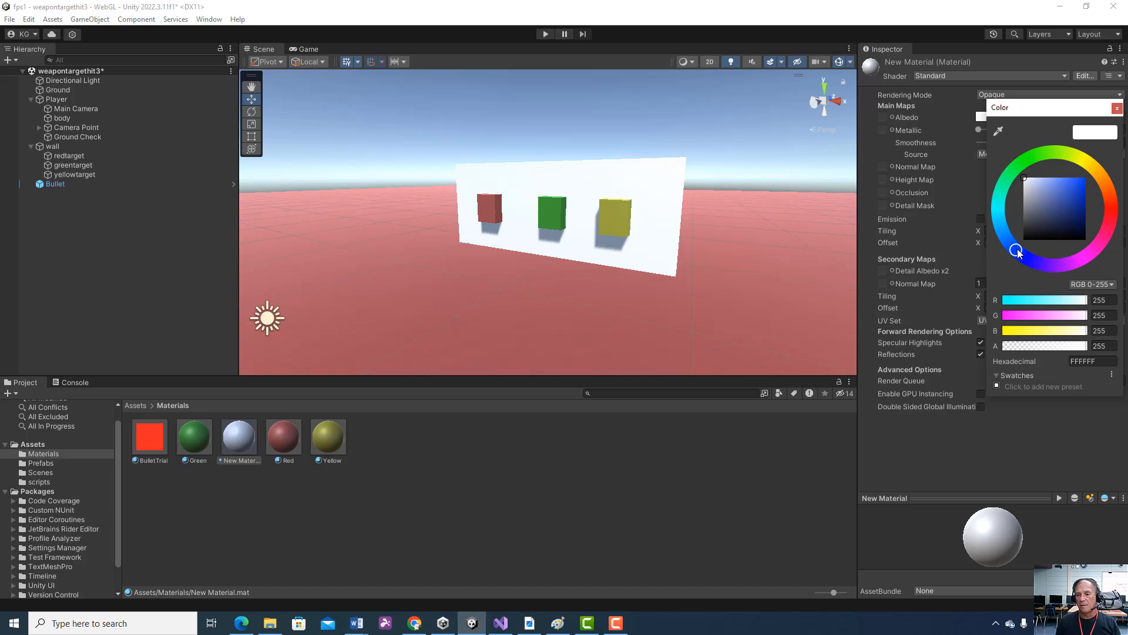
{"action": "left_click", "coordinate": [1077, 198]}
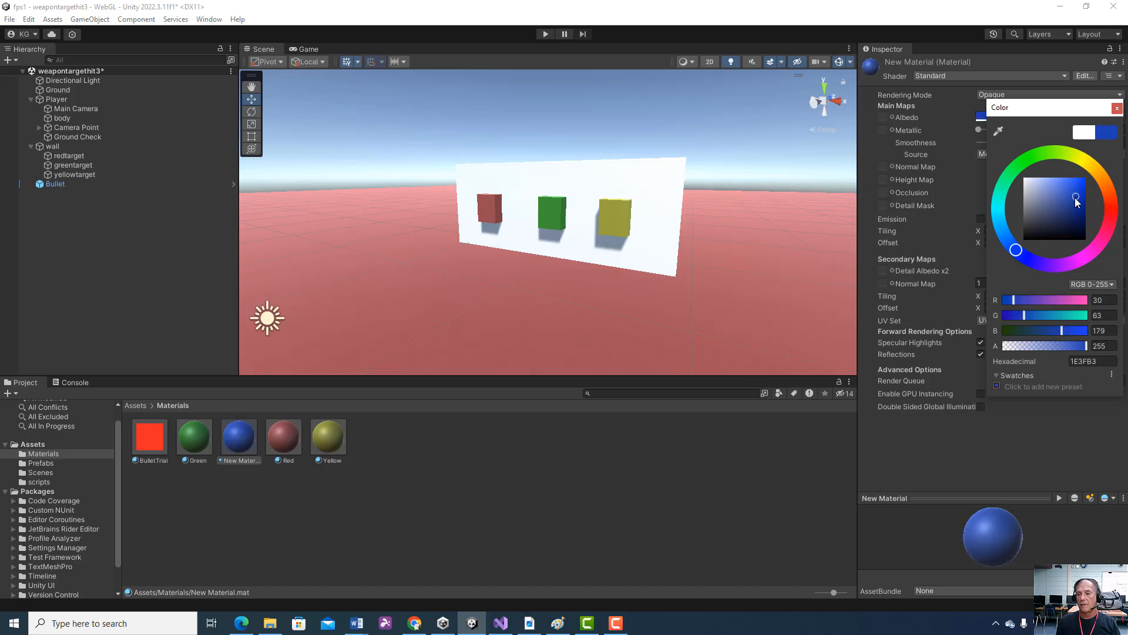
{"action": "left_click", "coordinate": [540, 493]}
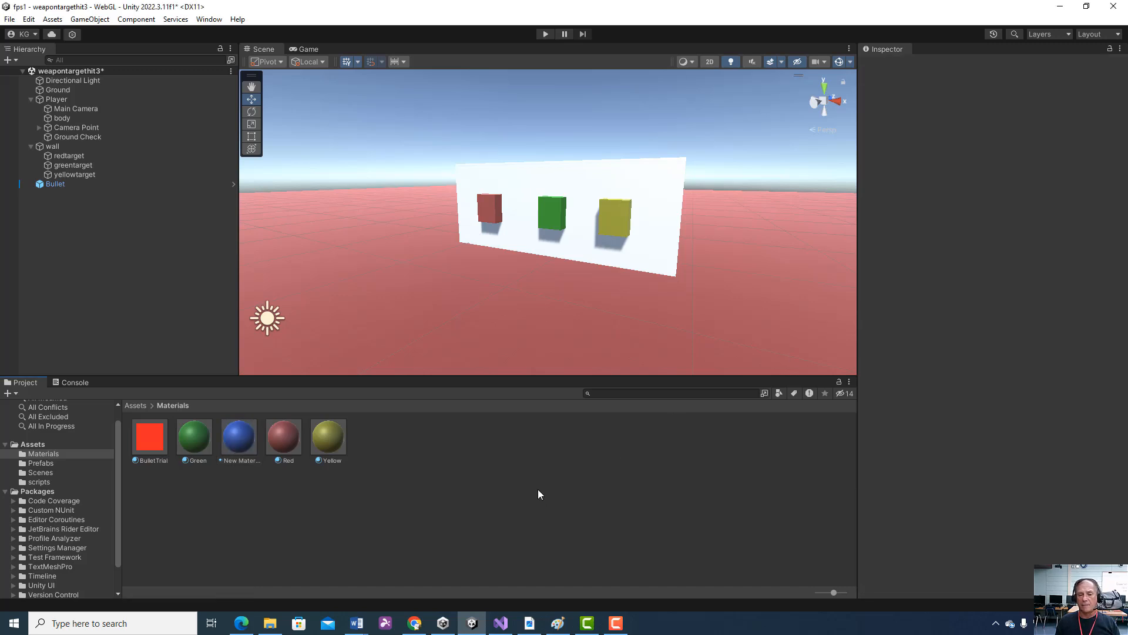
Rename the new blue material as Blue
{"action": "right_click", "coordinate": [242, 457]}
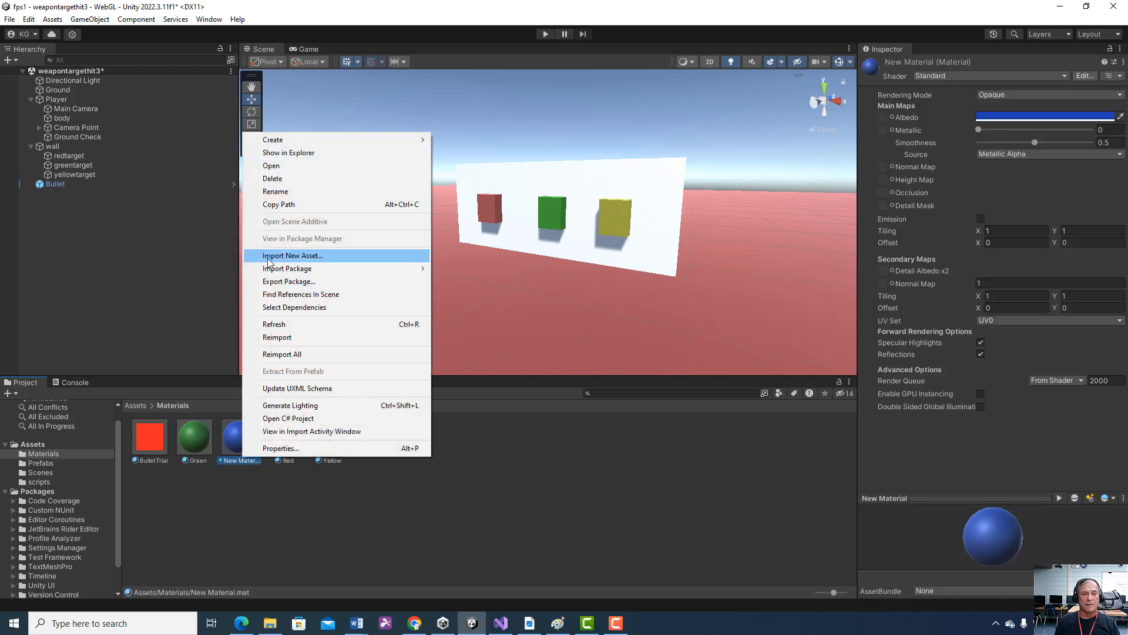
{"action": "left_click", "coordinate": [276, 192]}
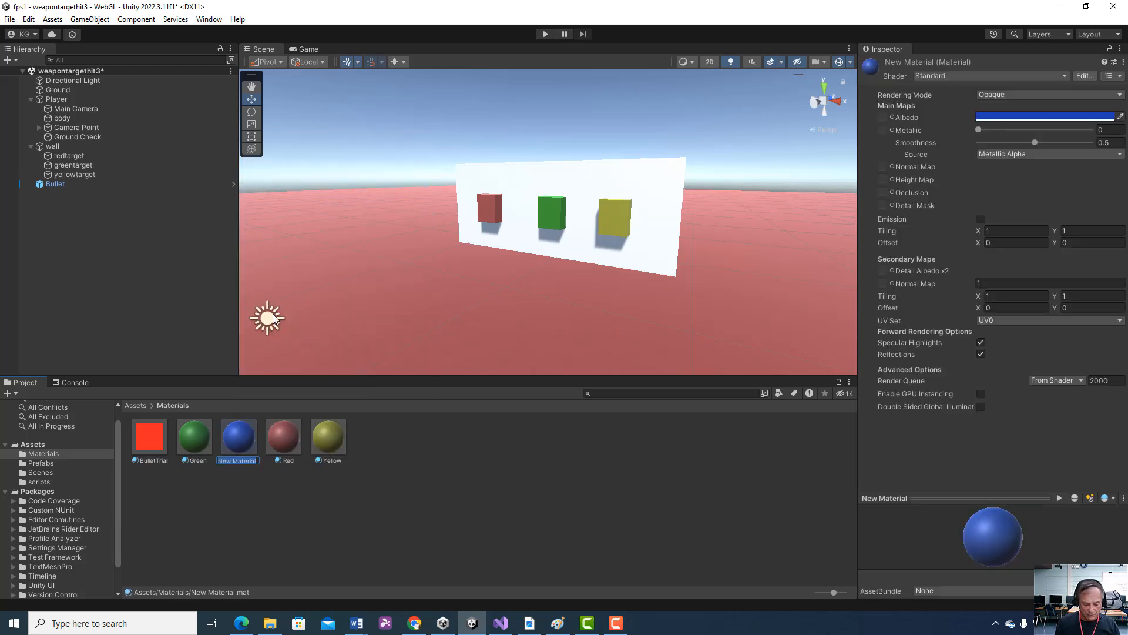
{"action": "type", "text": "Blue"}
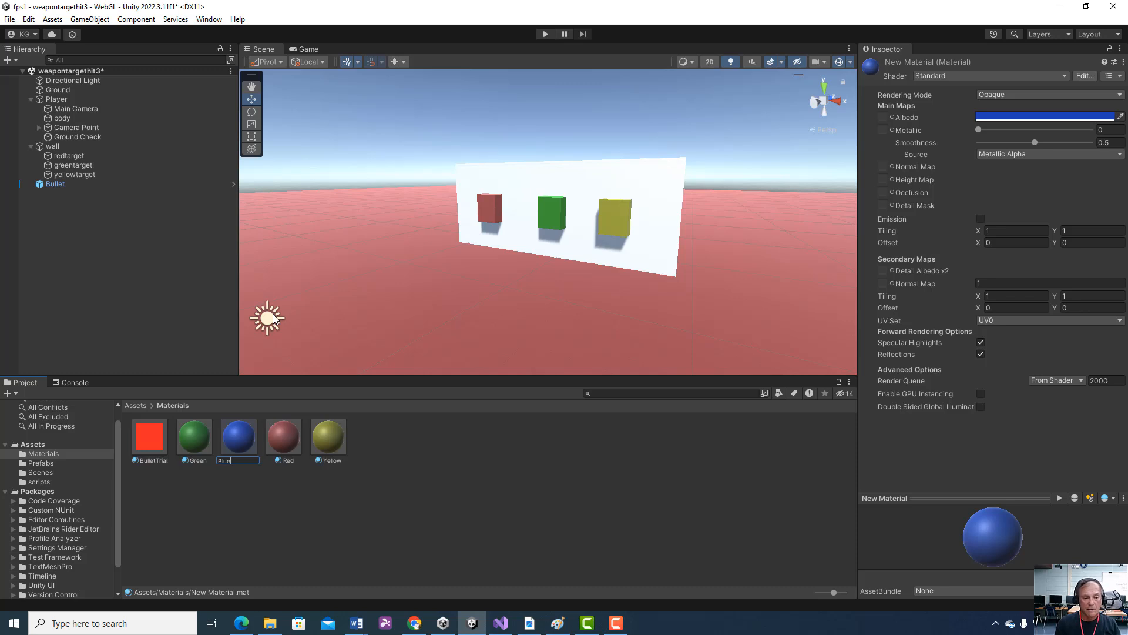
{"action": "key", "text": "Return"}
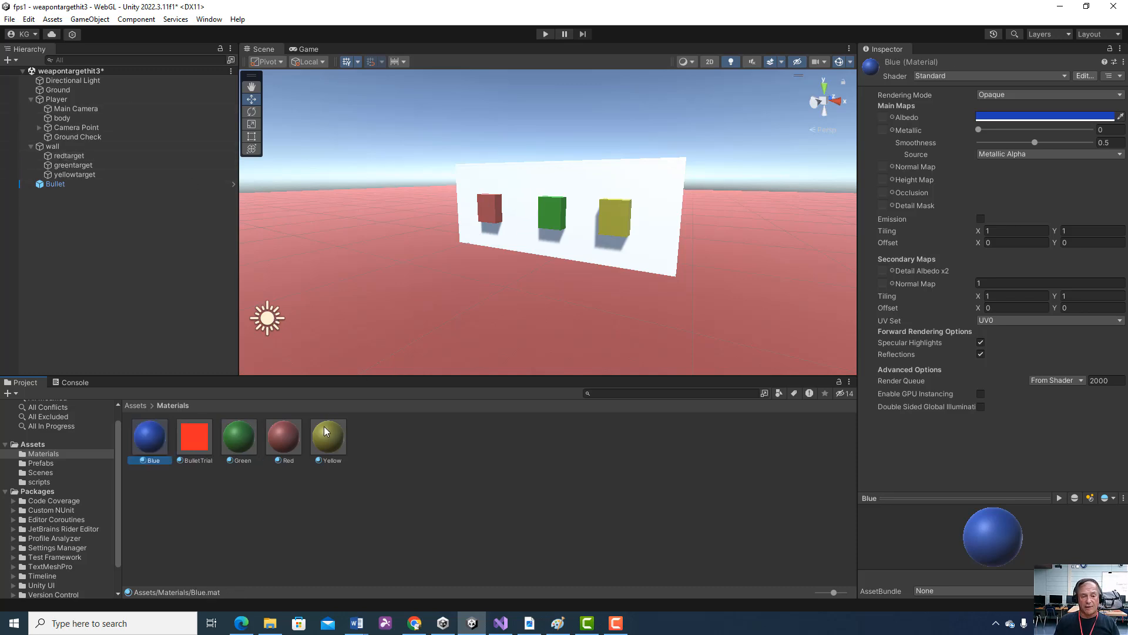
Try the Red material on the middle target of the wall, and reapply the Green material to it
{"action": "left_click_drag", "start_coordinate": [285, 437], "coordinate": [544, 220]}
{"action": "scroll", "coordinate": [544, 220], "scroll_direction": "down", "scroll_amount": 1}
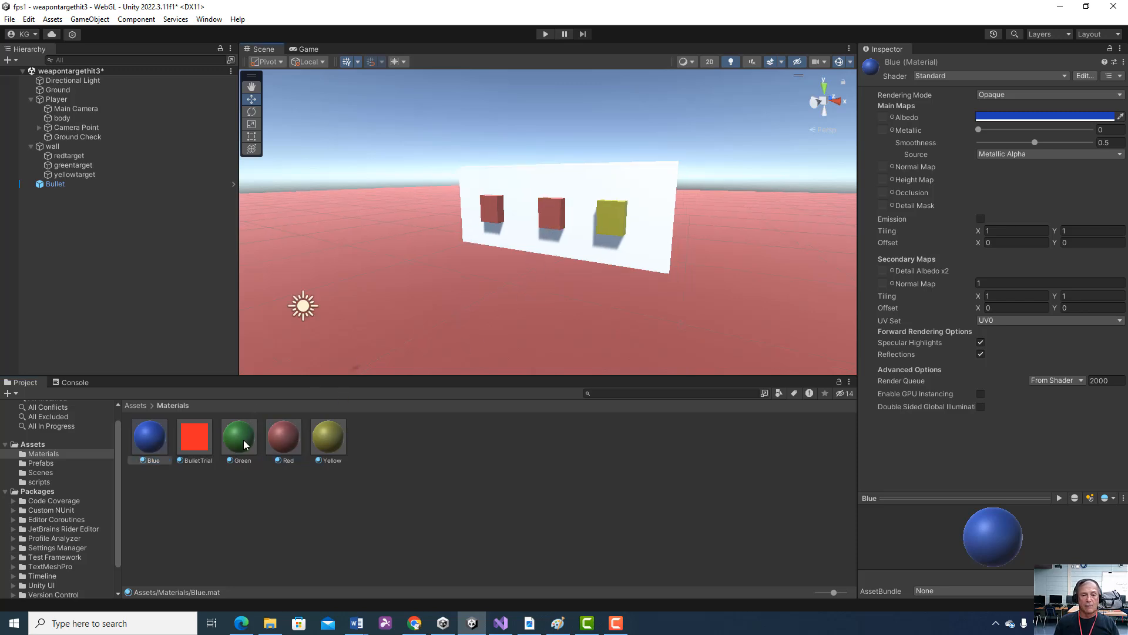
{"action": "left_click_drag", "start_coordinate": [244, 442], "coordinate": [540, 211]}
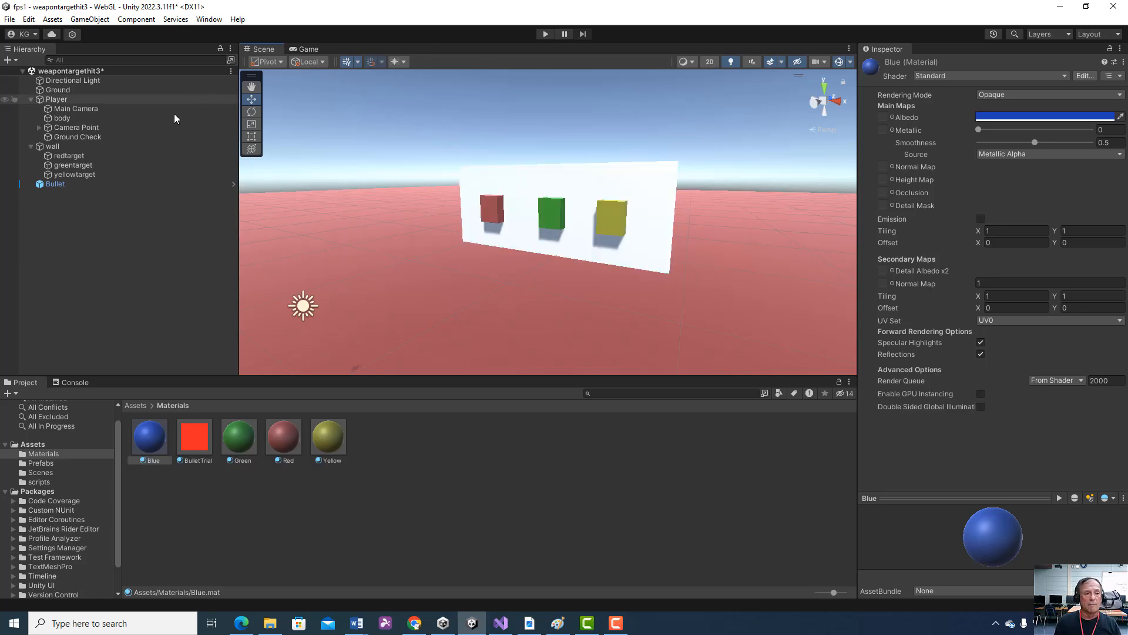
Examine the components of the wall, Player and Main Camera objects, with the console messages shown
{"action": "left_click", "coordinate": [75, 147]}
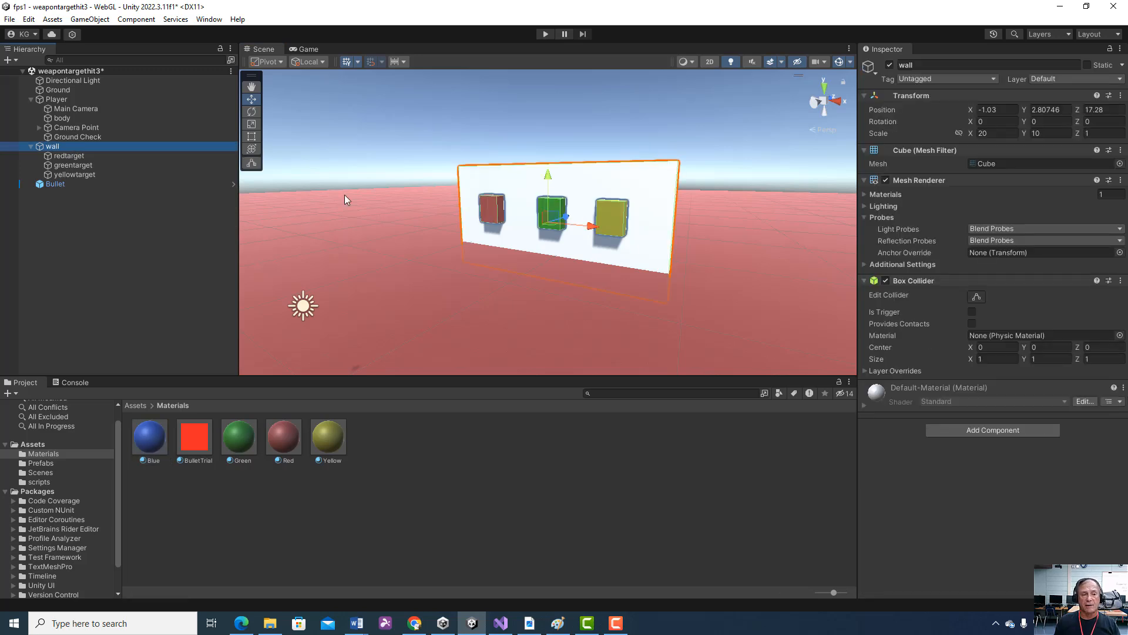
{"action": "left_click", "coordinate": [86, 383]}
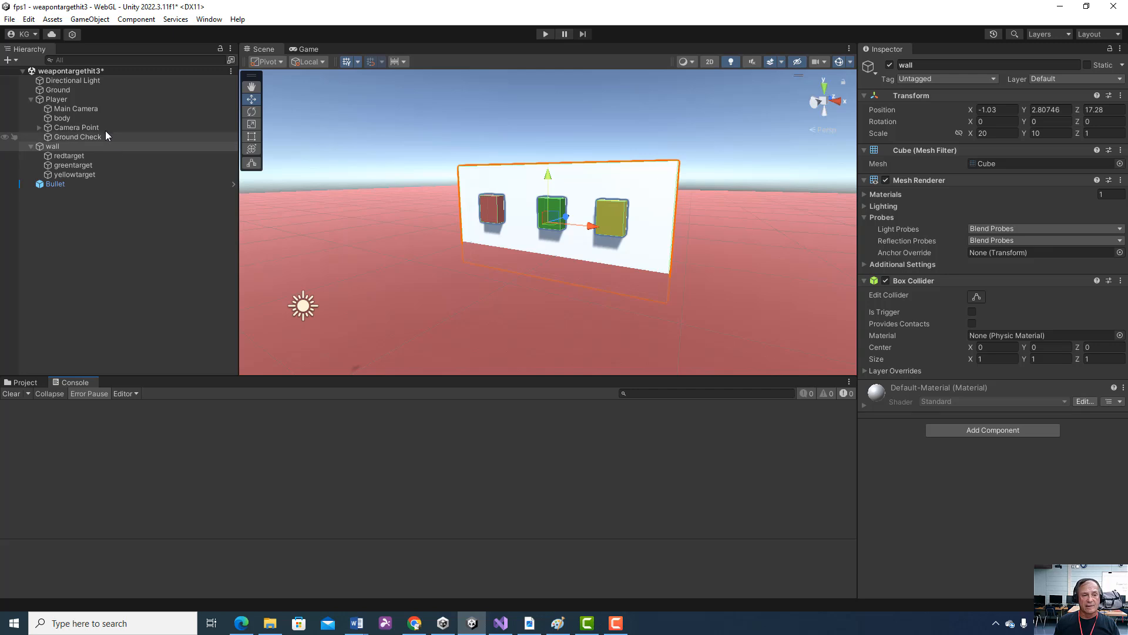
{"action": "left_click", "coordinate": [83, 100]}
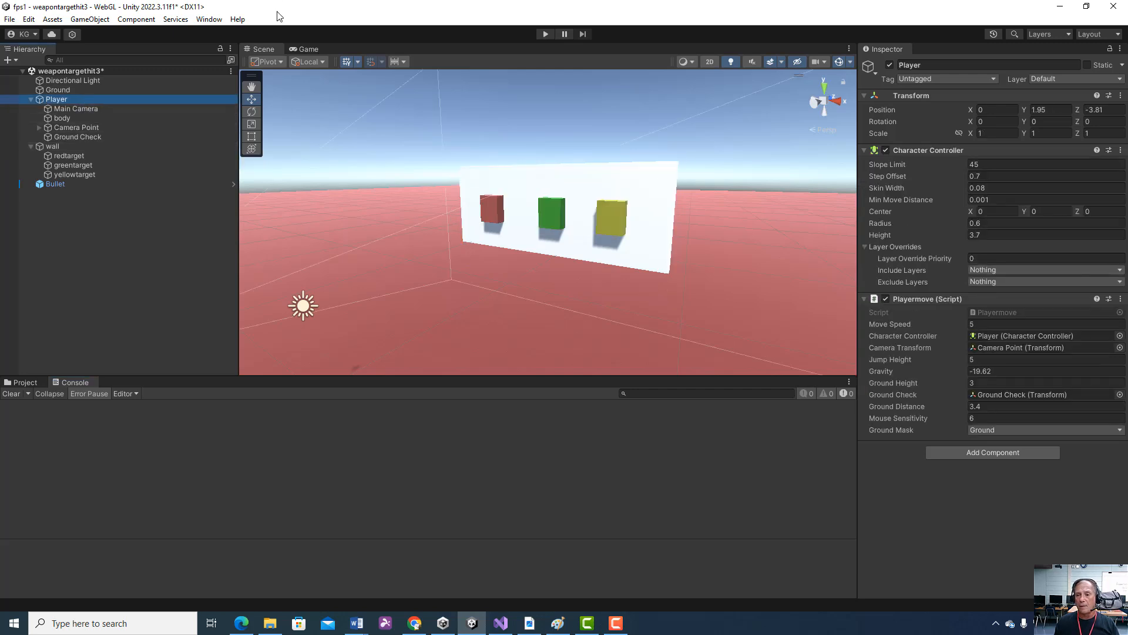
{"action": "left_click", "coordinate": [83, 109]}
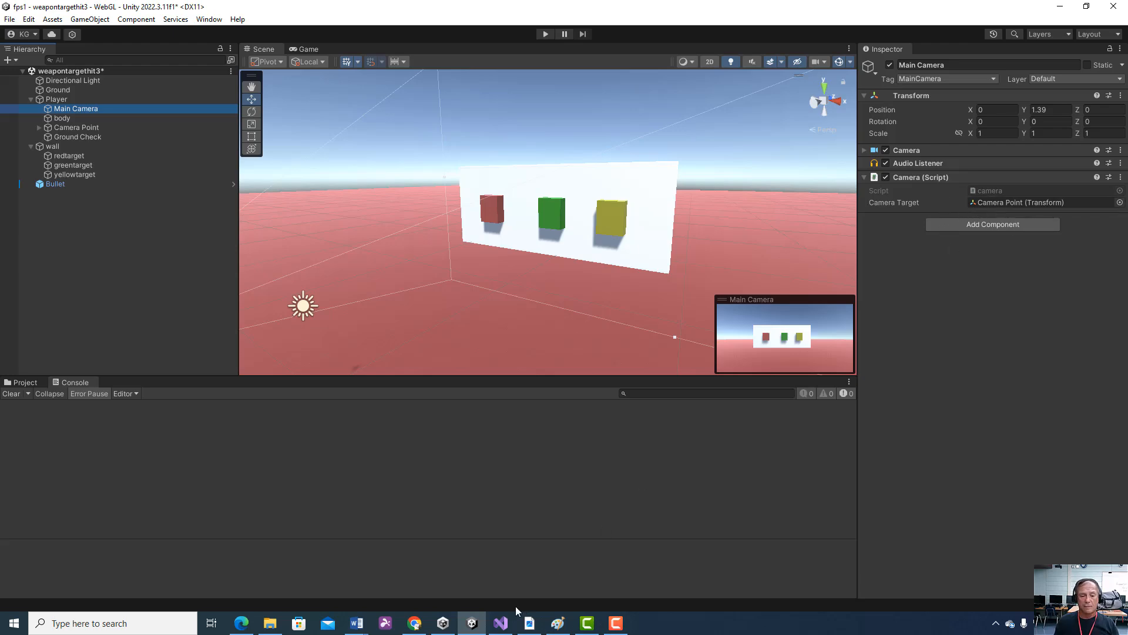
Switch to Visual Studio and show the whole camera.cs script with its cameraTarget variable and LateUpdate method
{"action": "left_click", "coordinate": [501, 623]}
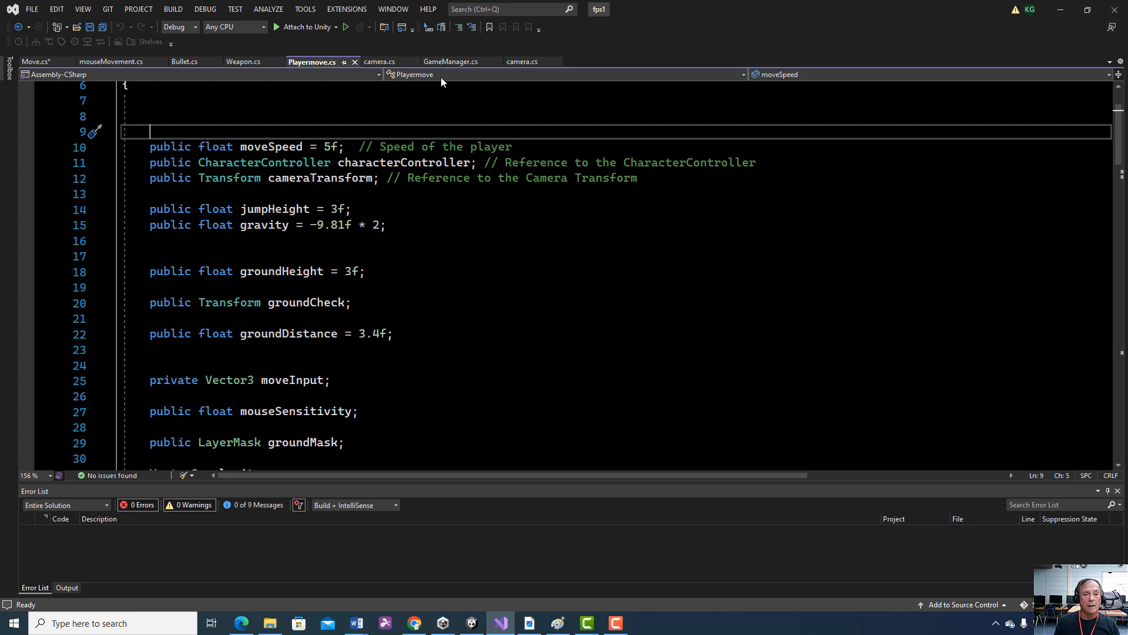
{"action": "left_click", "coordinate": [523, 62]}
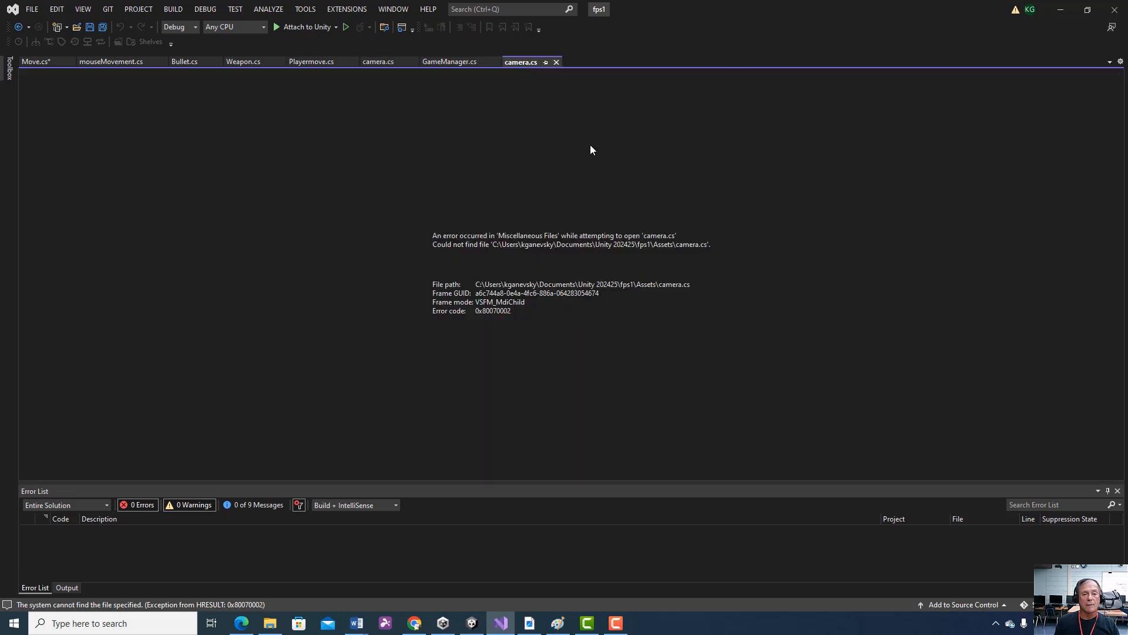
{"action": "left_click", "coordinate": [379, 61]}
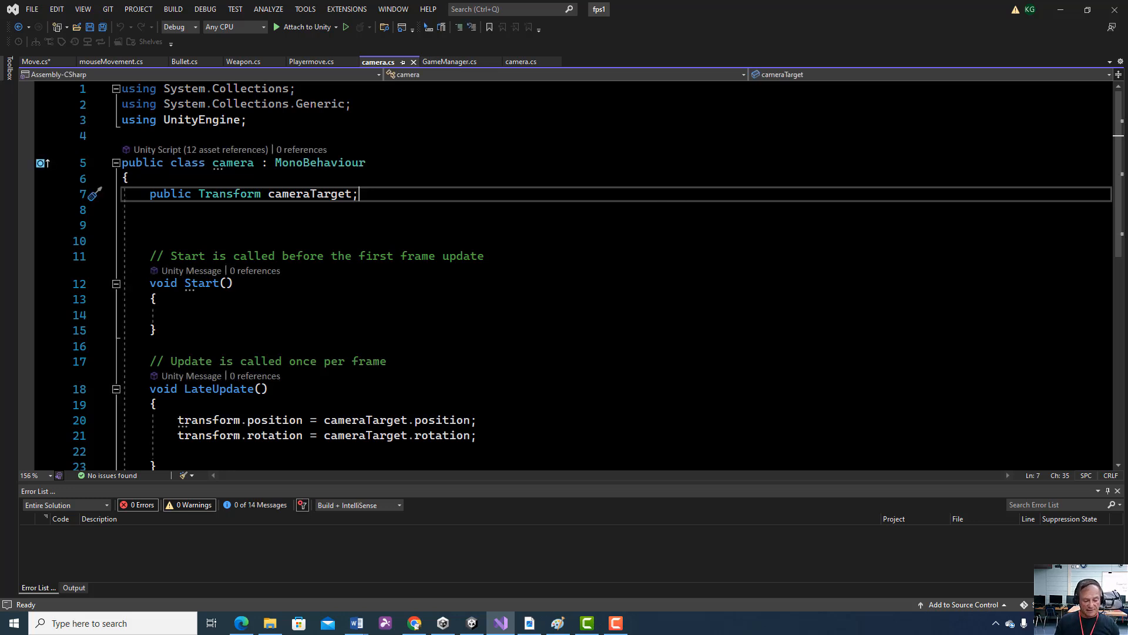
{"action": "scroll", "coordinate": [564, 276], "scroll_direction": "down", "scroll_amount": 3, "text": "ctrl"}
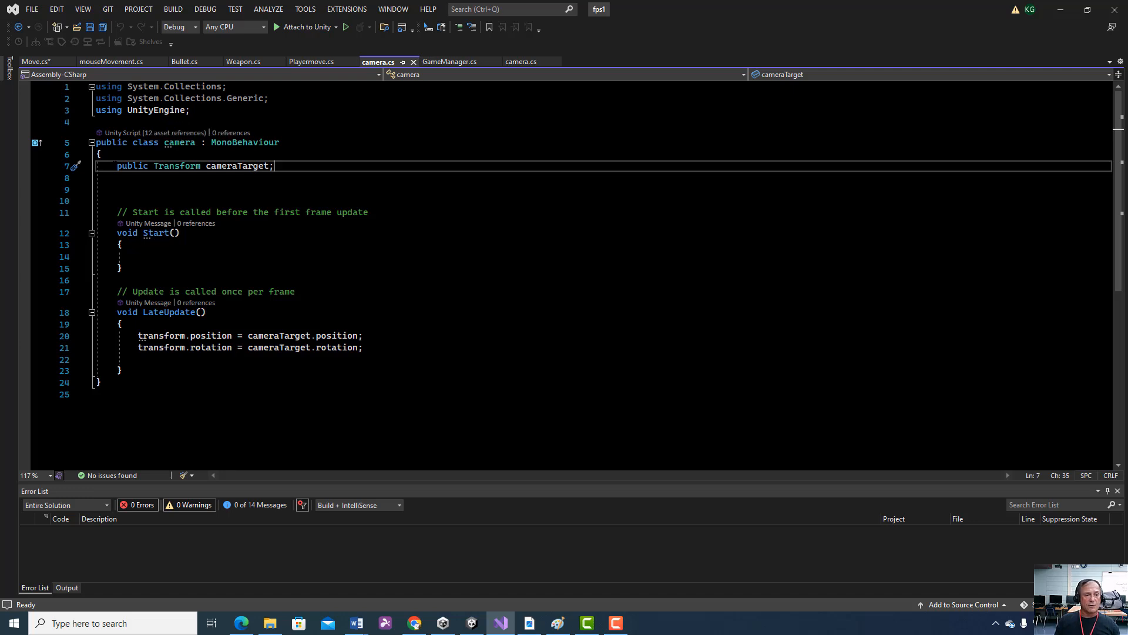
Highlight the camera script's code from the using directives to the class's opening brace, and clear the selection
{"action": "left_click", "coordinate": [113, 166]}
{"action": "key", "text": "shift+Up"}
{"action": "key", "text": "shift+Up"}
{"action": "key", "text": "shift+Up"}
{"action": "key", "text": "shift+Up"}
{"action": "key", "text": "shift+Up"}
{"action": "key", "text": "shift+Up"}
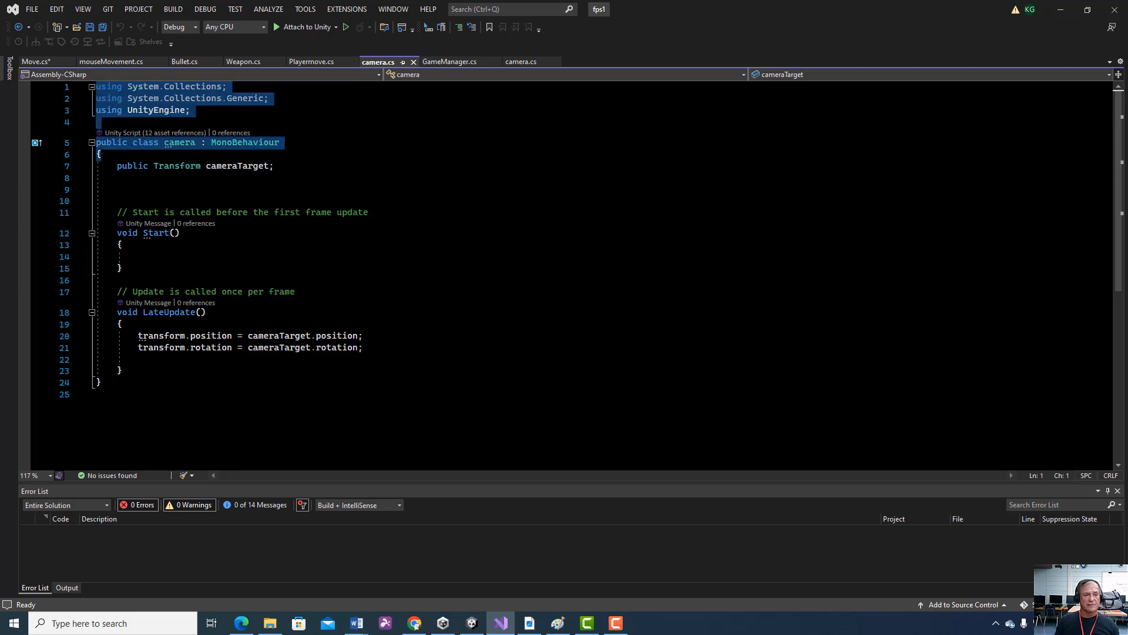
{"action": "left_click", "coordinate": [112, 166]}
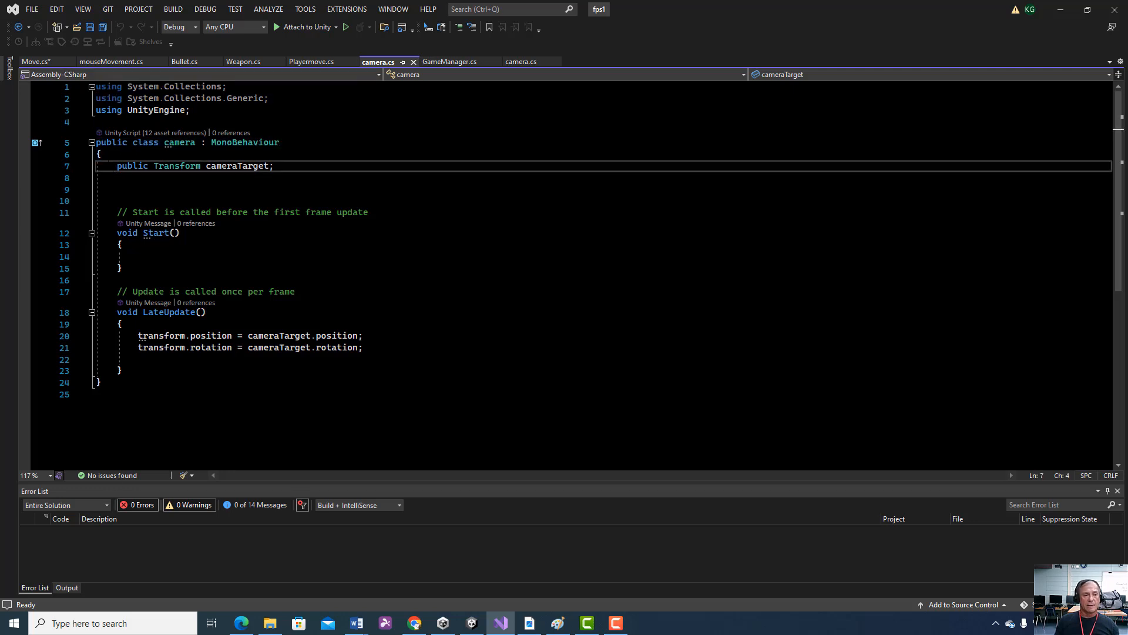
{"action": "key", "text": "ctrl+shift+Home"}
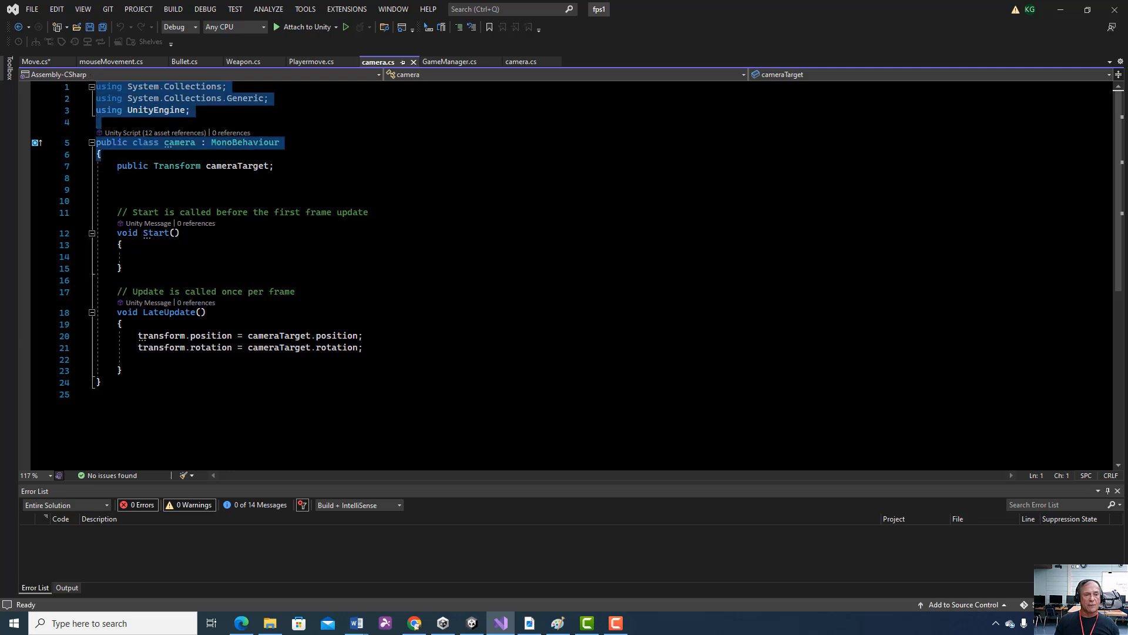
{"action": "left_click", "coordinate": [112, 167]}
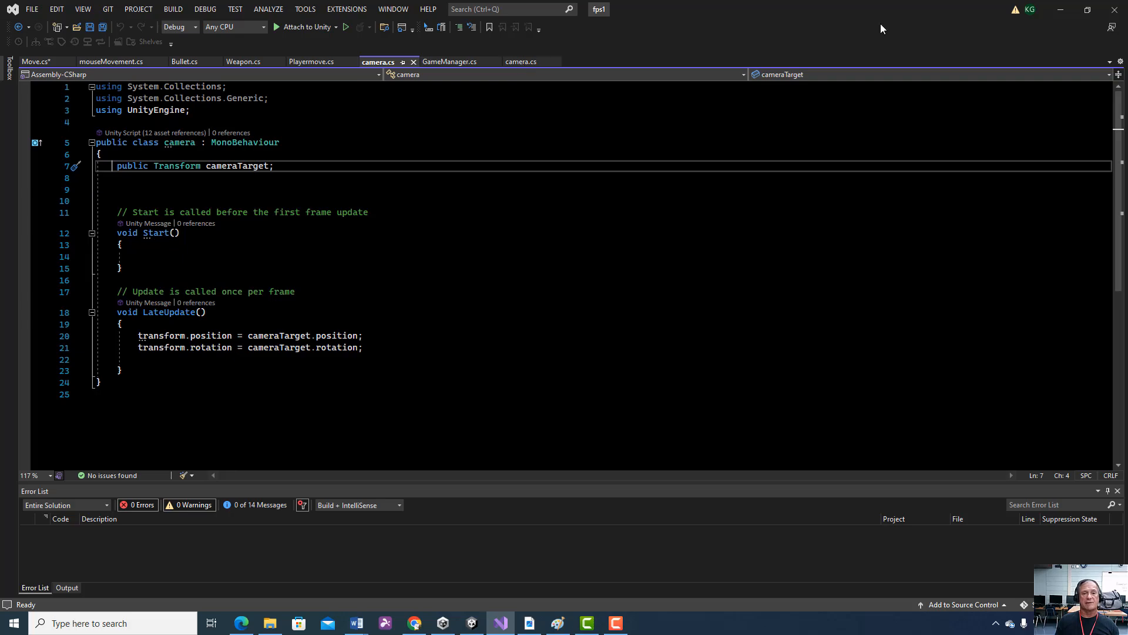
Return to Unity, open the scripts folder in Assets, and examine the asset options available for the Weapon script
{"action": "left_click", "coordinate": [1060, 10]}
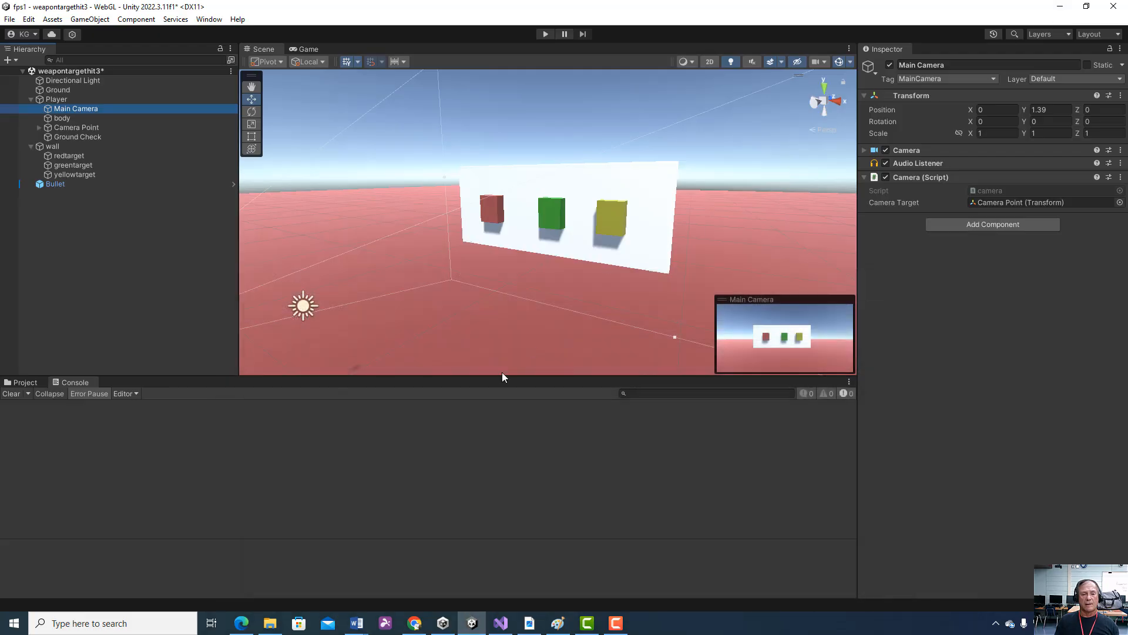
{"action": "left_click", "coordinate": [27, 382]}
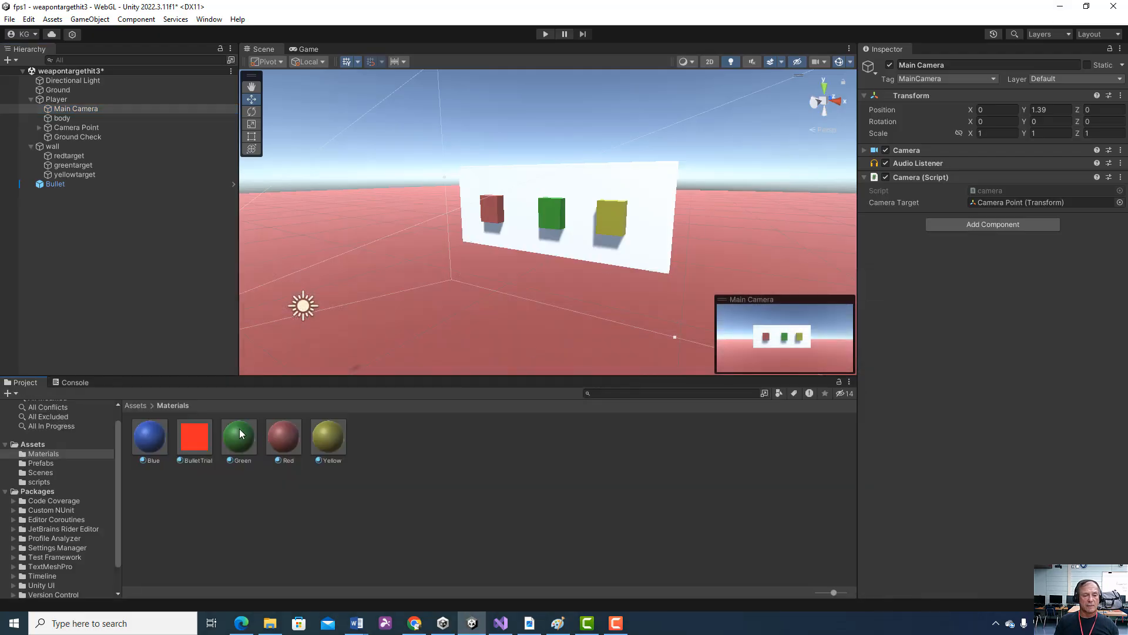
{"action": "left_click", "coordinate": [135, 405]}
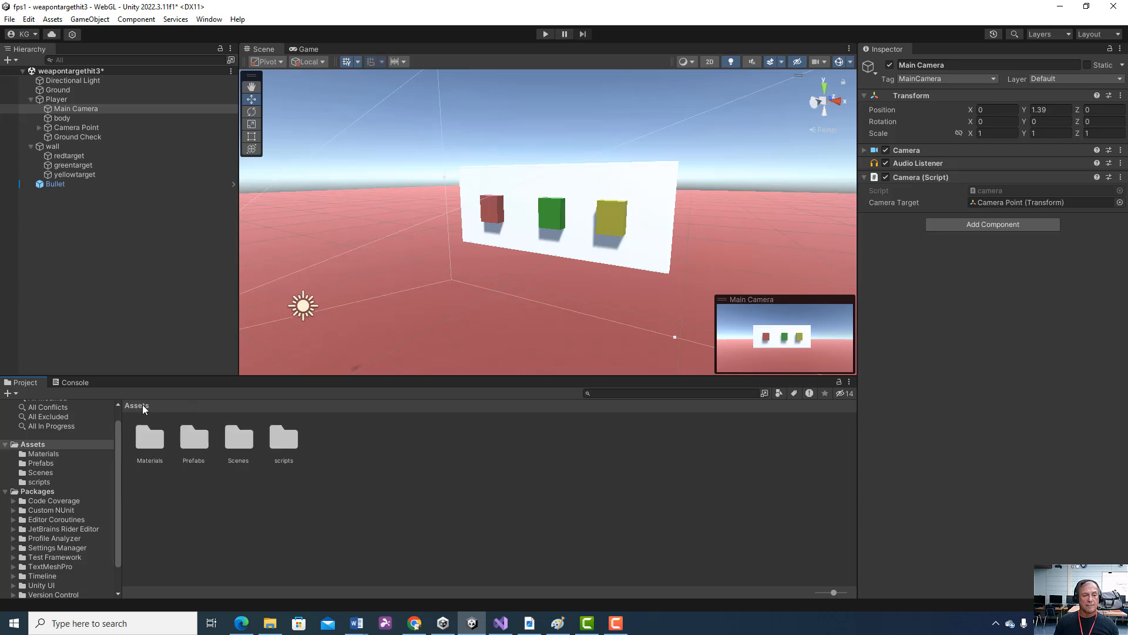
{"action": "double_click", "coordinate": [280, 435]}
{"action": "right_click", "coordinate": [415, 461]}
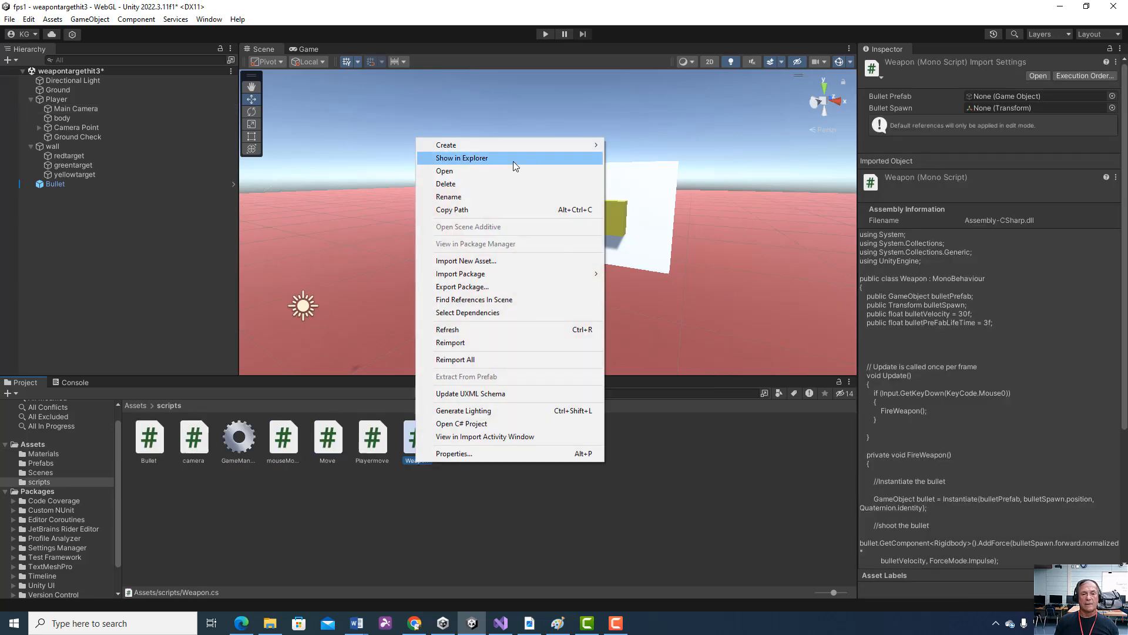
{"action": "left_click", "coordinate": [426, 526]}
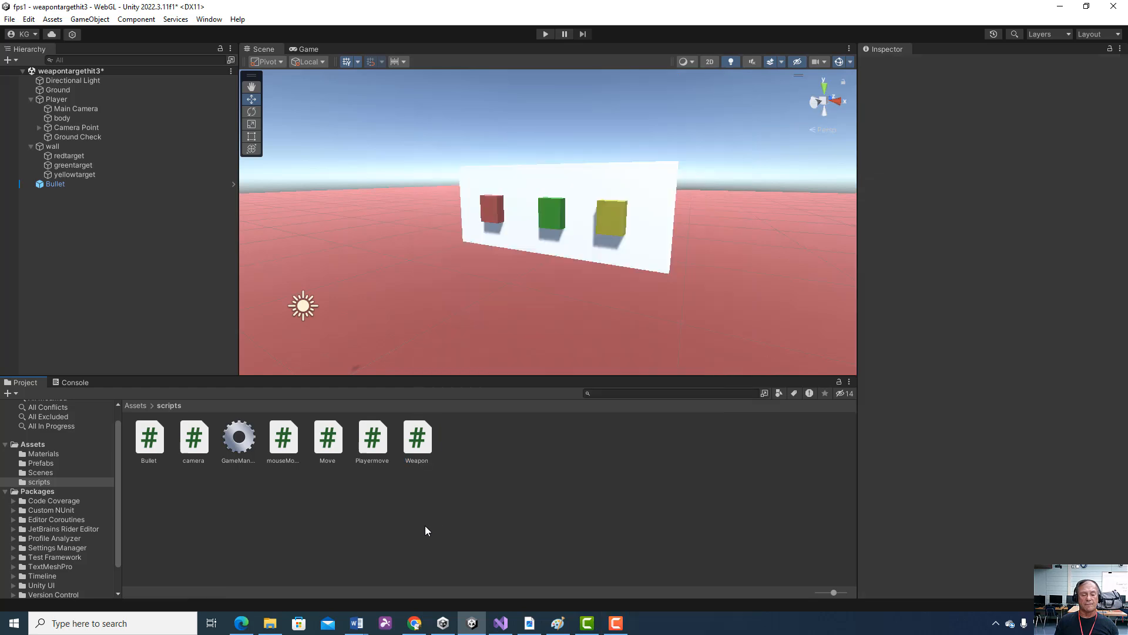
Search the components that can be added to Main Camera for "ca", and close the list without adding one
{"action": "left_click", "coordinate": [81, 111]}
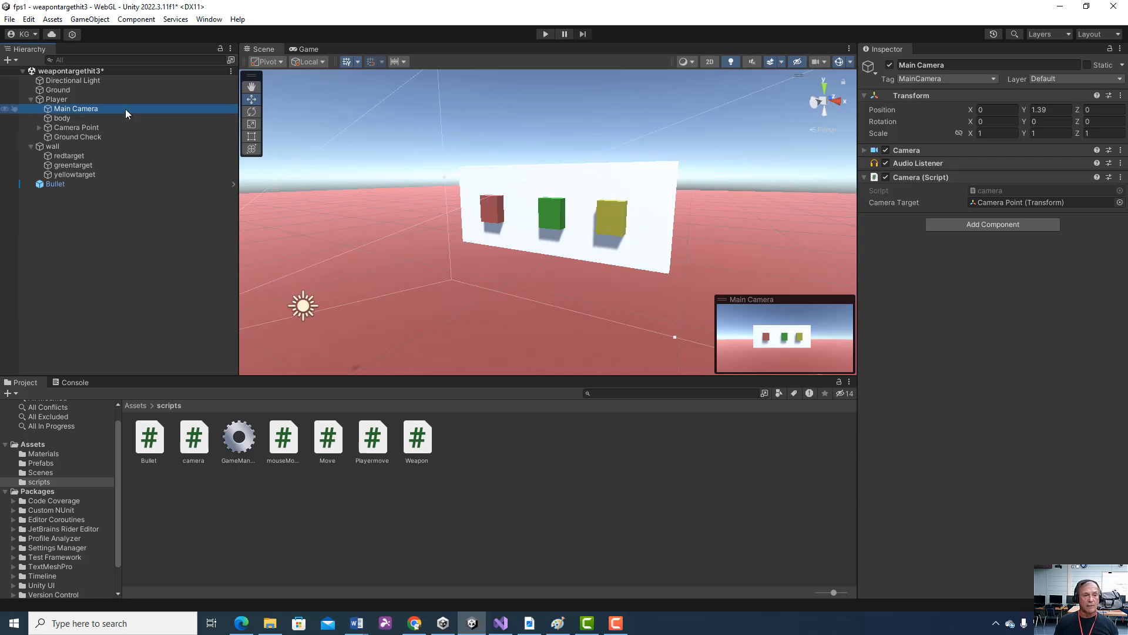
{"action": "left_click", "coordinate": [996, 227]}
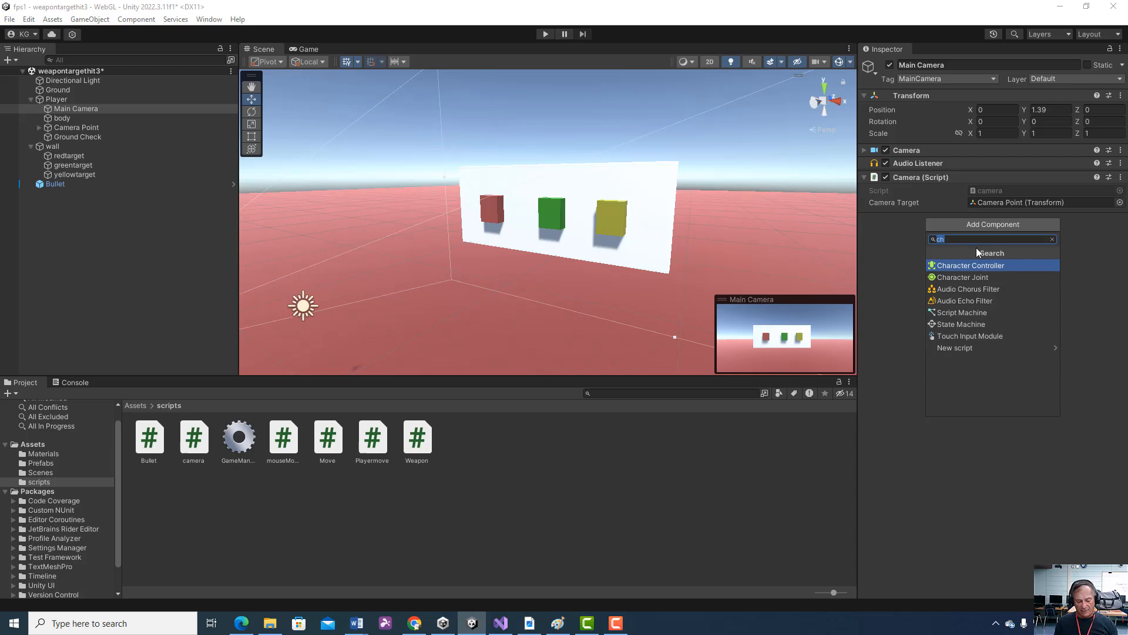
{"action": "type", "text": "ca"}
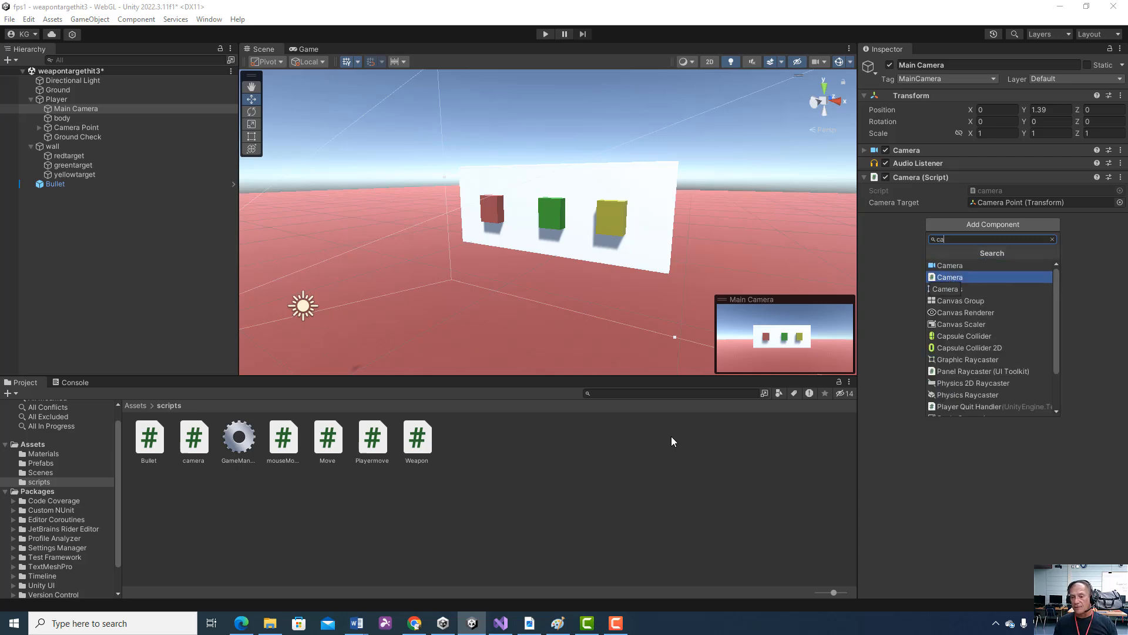
{"action": "left_click", "coordinate": [600, 501]}
{"action": "left_click", "coordinate": [114, 110]}
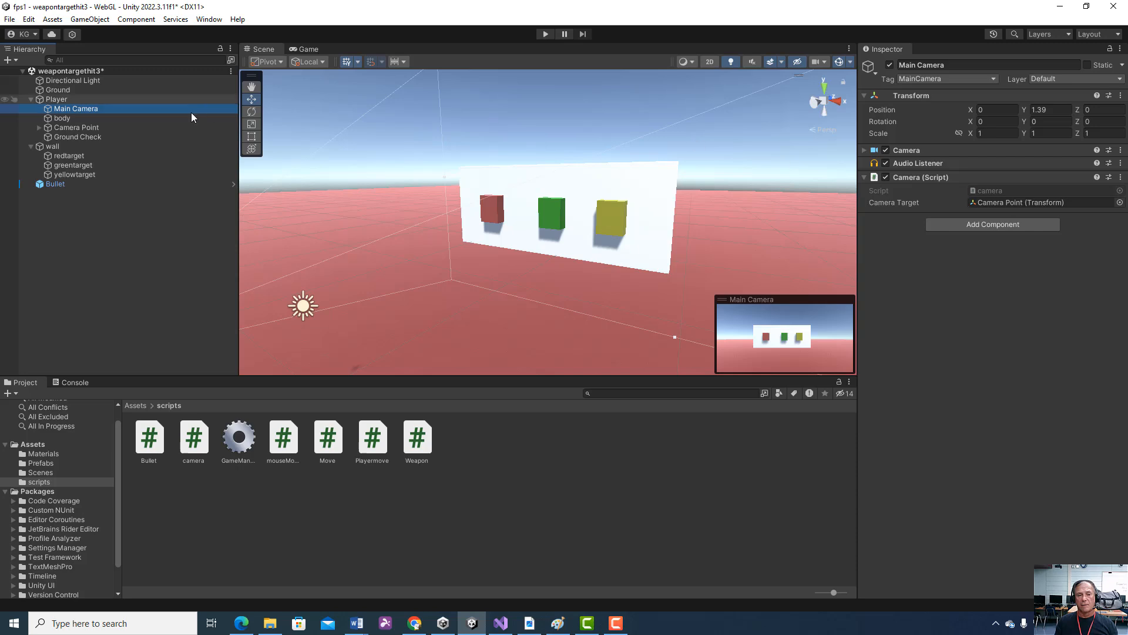
Examine Player and its children Main Camera, body, Camera Point and Ground Check, and collapse and re-expand the Player hierarchy
{"action": "left_click", "coordinate": [54, 100]}
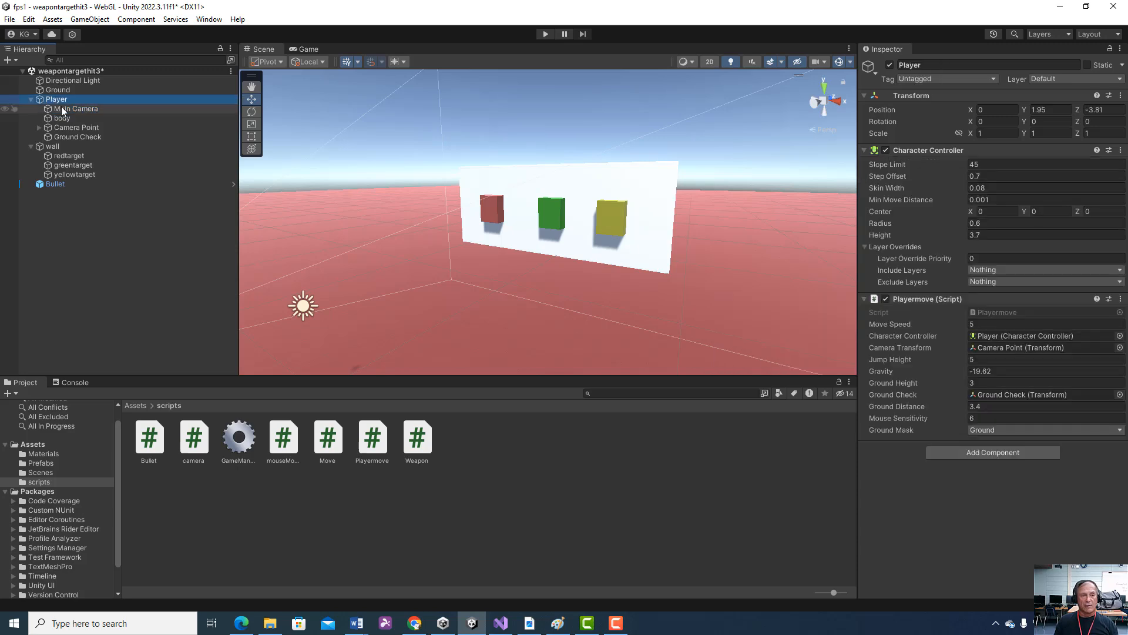
{"action": "left_click", "coordinate": [61, 109]}
{"action": "left_click", "coordinate": [61, 118]}
{"action": "left_click", "coordinate": [61, 124]}
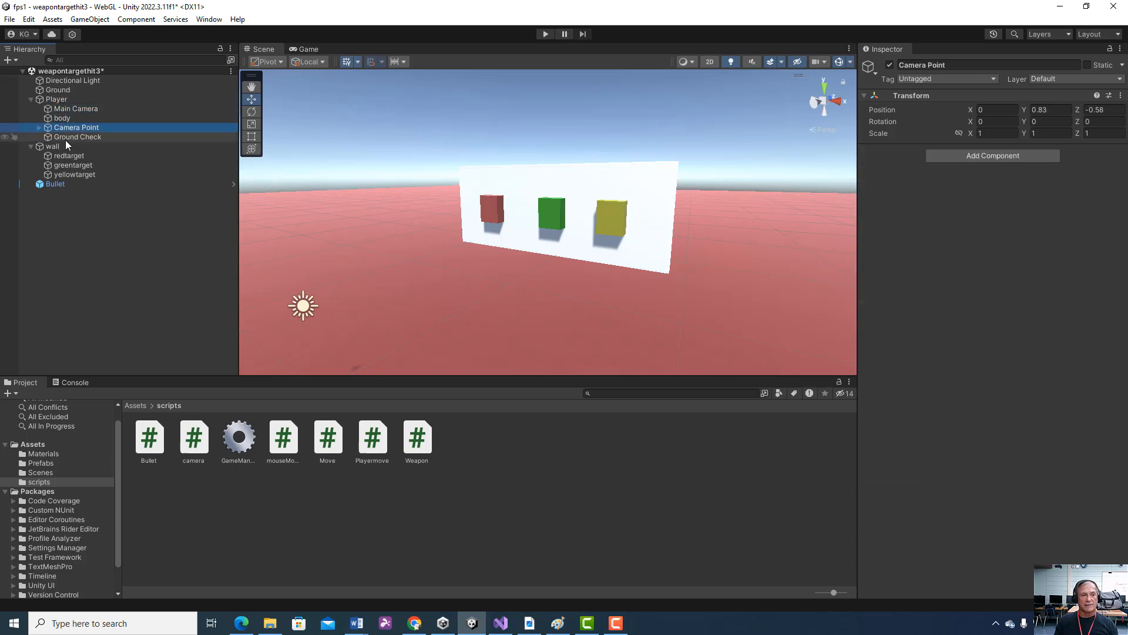
{"action": "left_click", "coordinate": [66, 138]}
{"action": "left_click", "coordinate": [30, 100]}
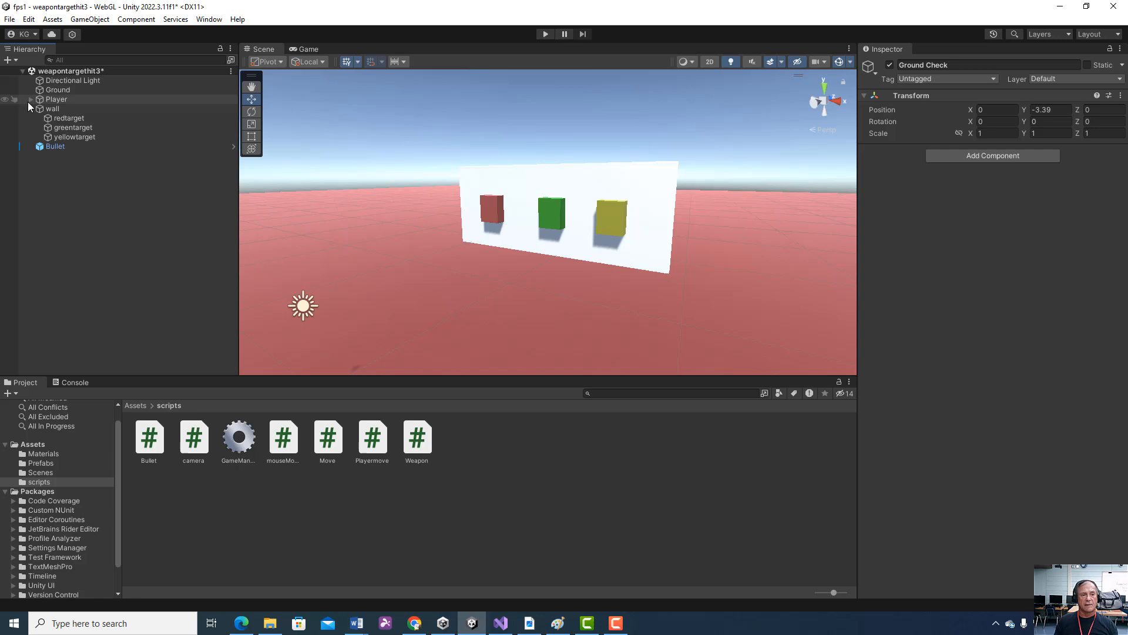
{"action": "left_click", "coordinate": [30, 100]}
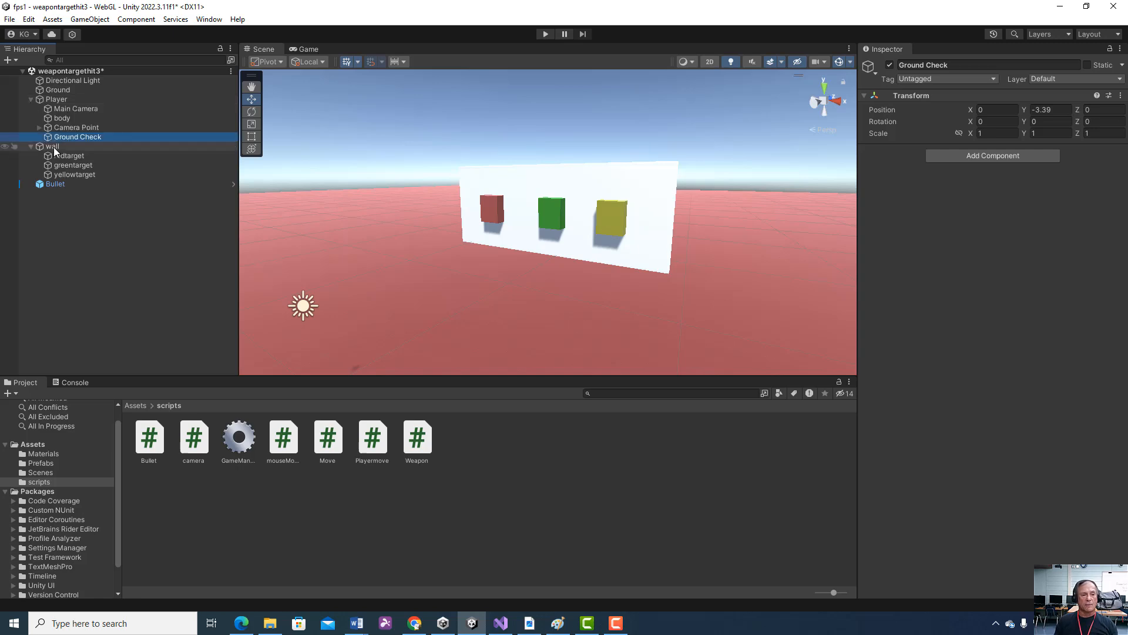
Examine the options available for the wall object, including creating a 3D object under it, without choosing any
{"action": "right_click", "coordinate": [58, 146]}
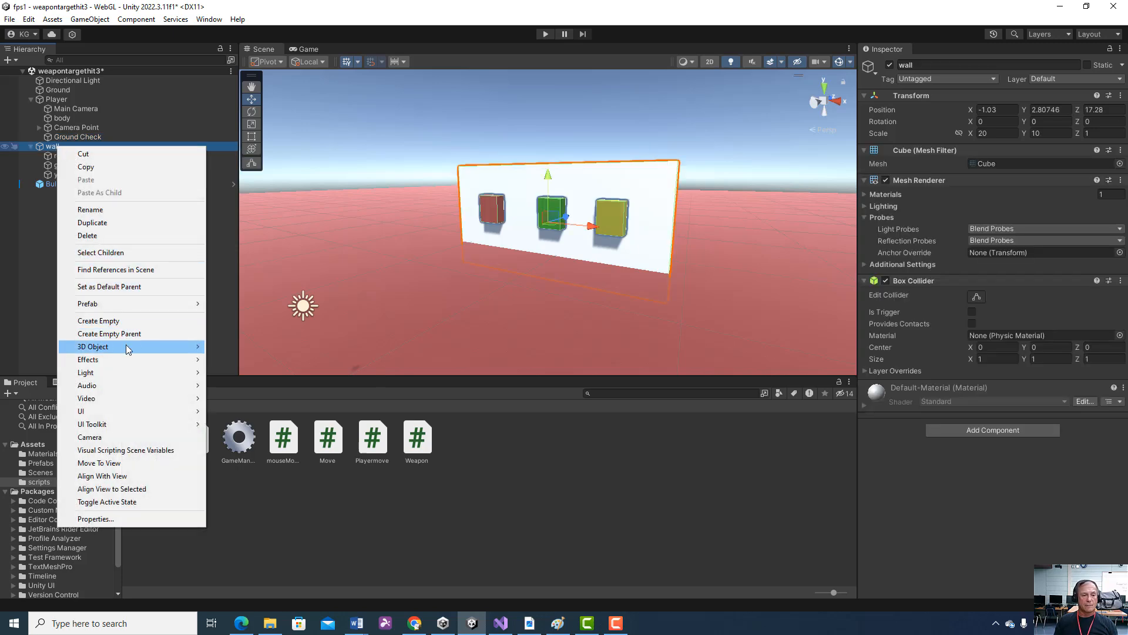
{"action": "mouse_move", "coordinate": [176, 346]}
{"action": "left_click", "coordinate": [160, 93]}
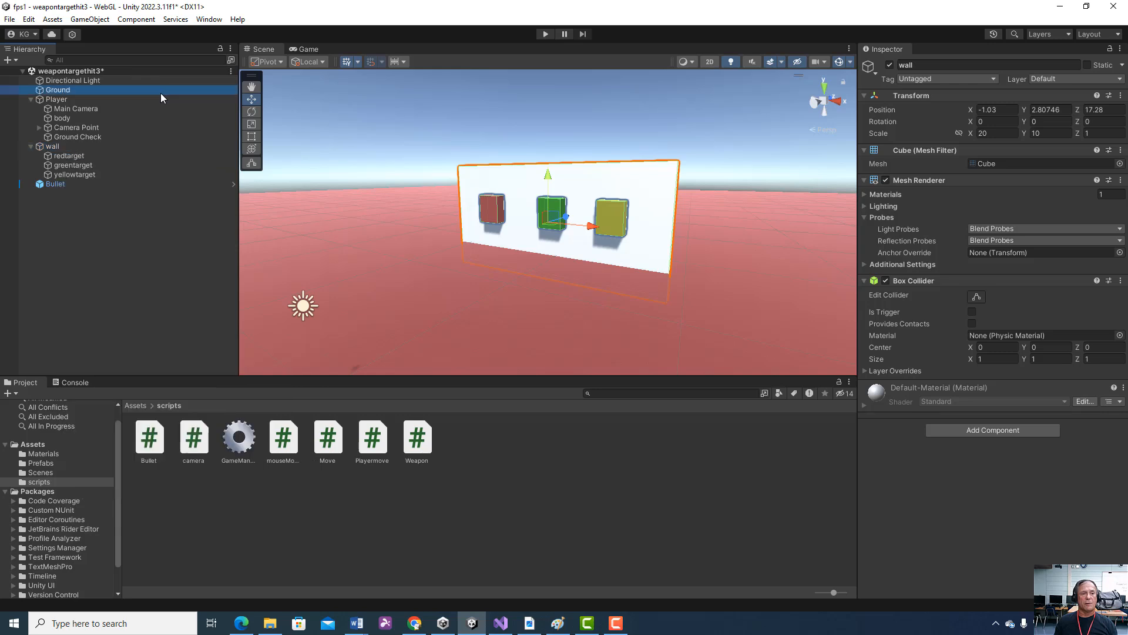
{"action": "right_click", "coordinate": [53, 147]}
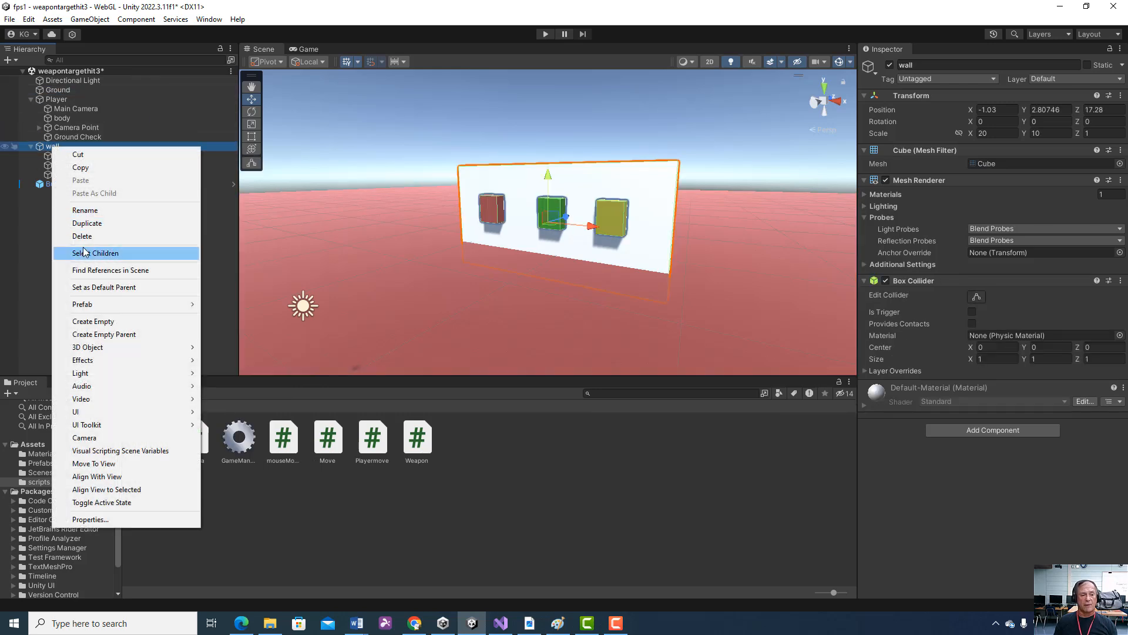
{"action": "left_click", "coordinate": [158, 118]}
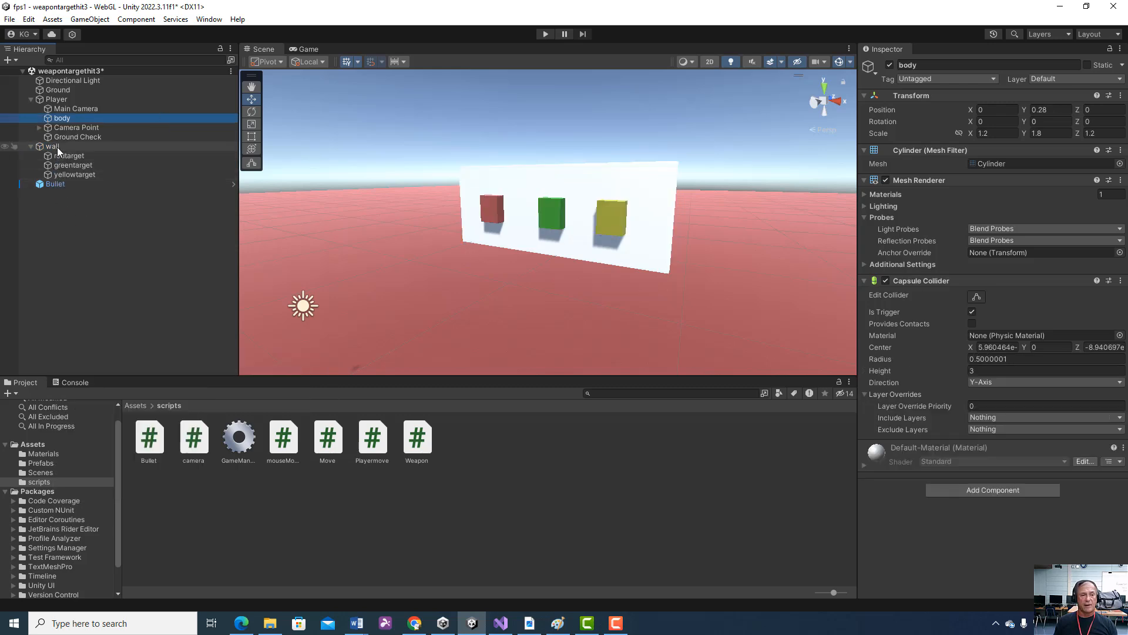
Select Bullet and examine the 3D object types that can be created, including Capsule, without adding one
{"action": "left_click", "coordinate": [92, 185]}
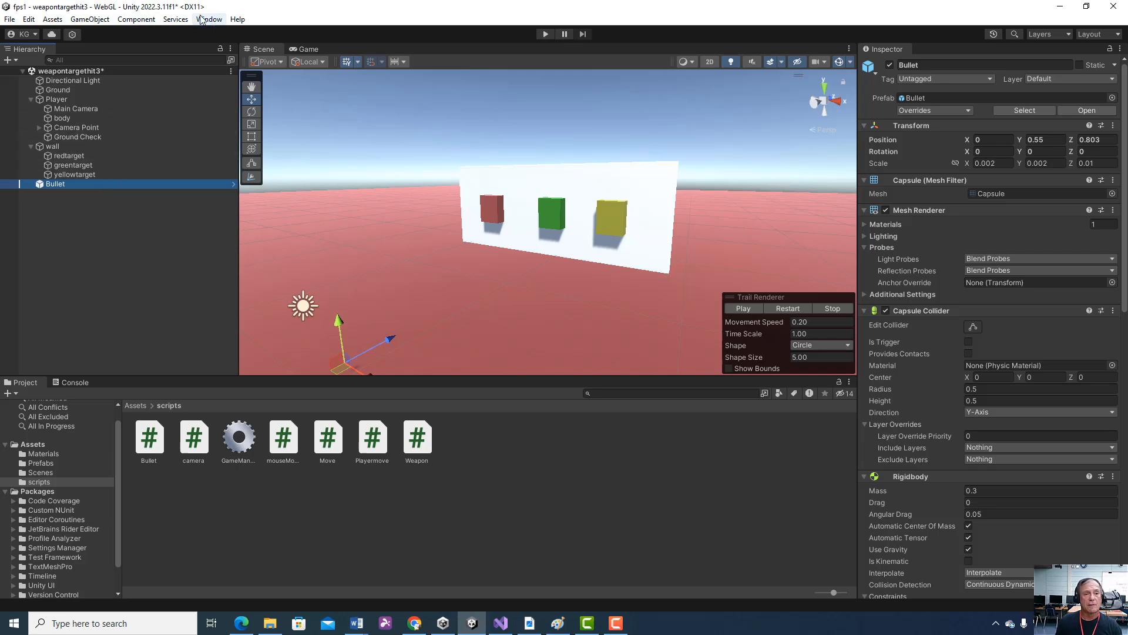
{"action": "left_click", "coordinate": [100, 23]}
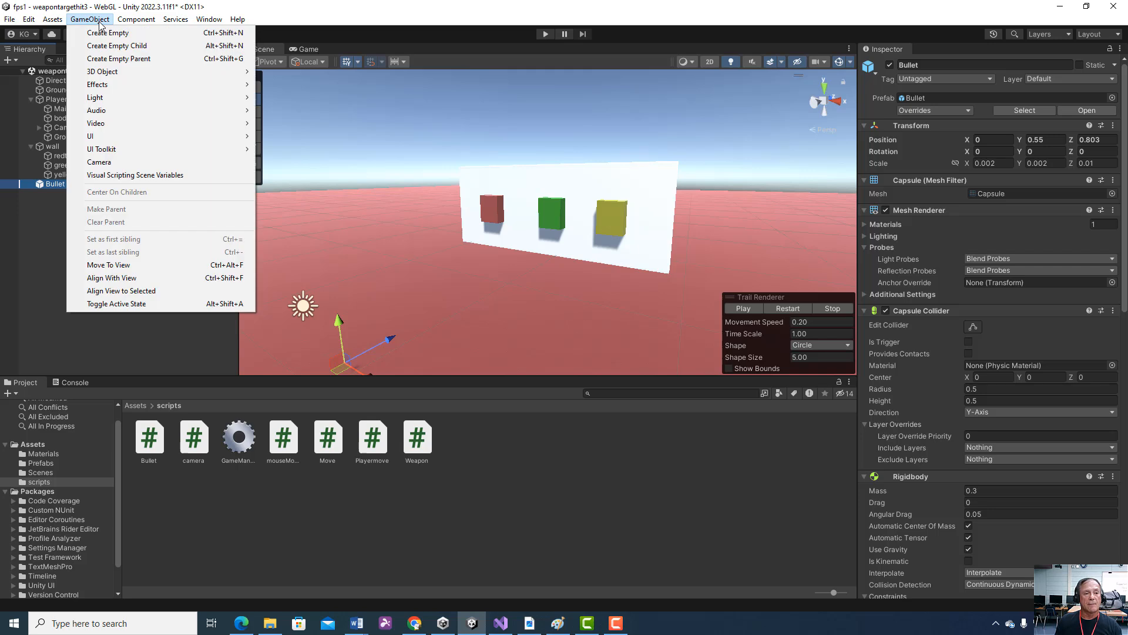
{"action": "mouse_move", "coordinate": [108, 73]}
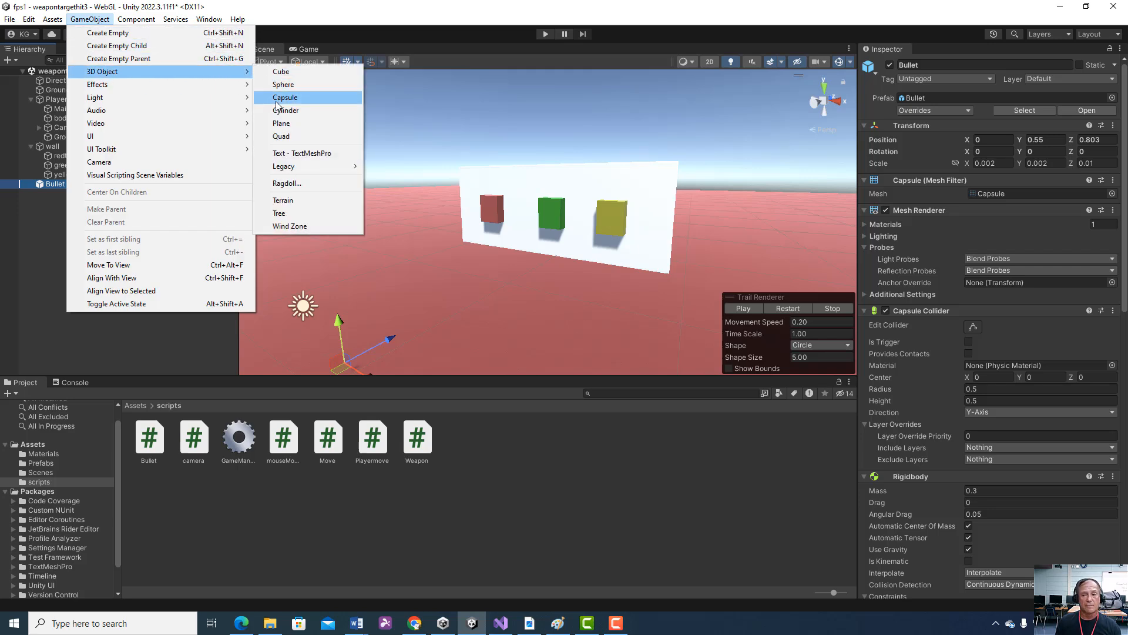
{"action": "left_click", "coordinate": [406, 238]}
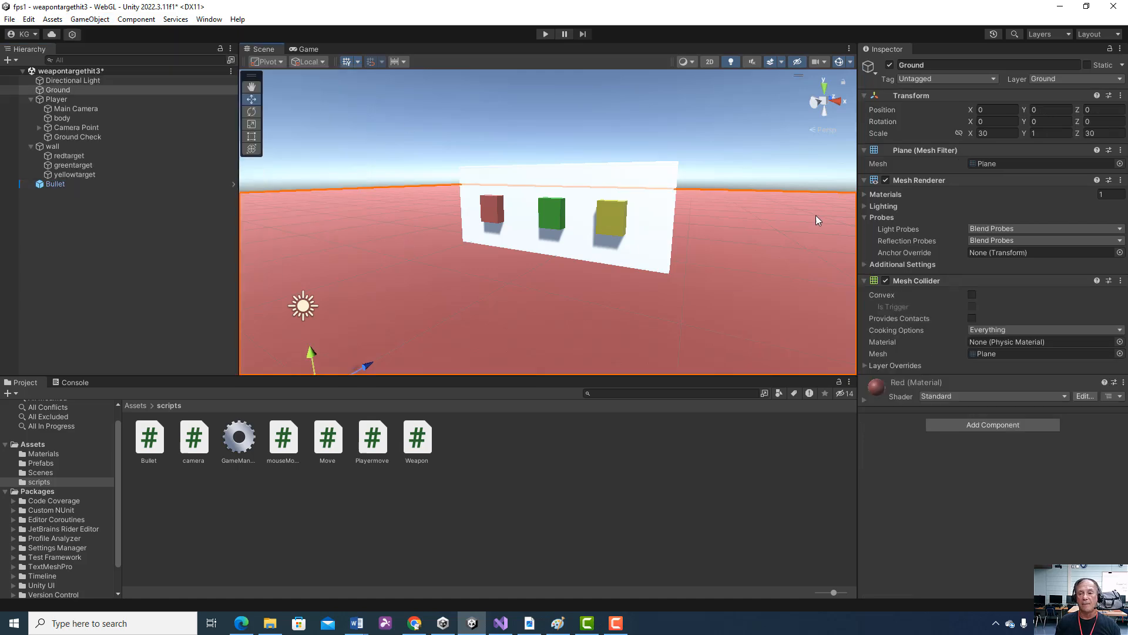
Examine Bullet's X and Y scale values
{"action": "left_click", "coordinate": [63, 186]}
{"action": "left_click", "coordinate": [999, 163]}
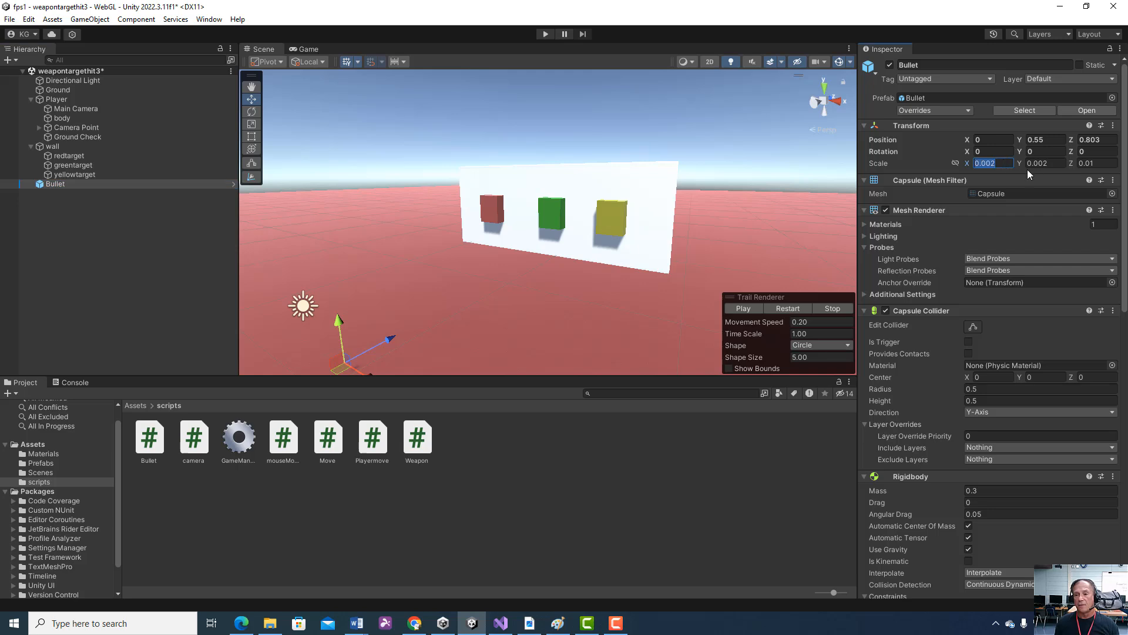
{"action": "left_click", "coordinate": [1056, 165]}
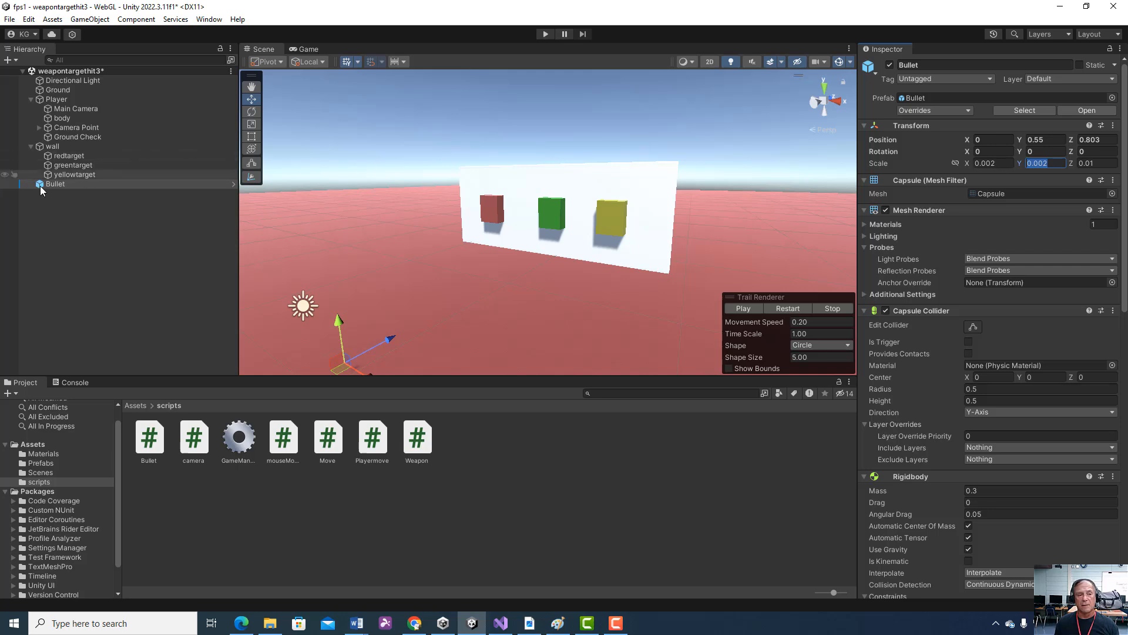
Add a Capsule 3D object at the scene's root level and compare its transform with Bullet's
{"action": "right_click", "coordinate": [90, 209]}
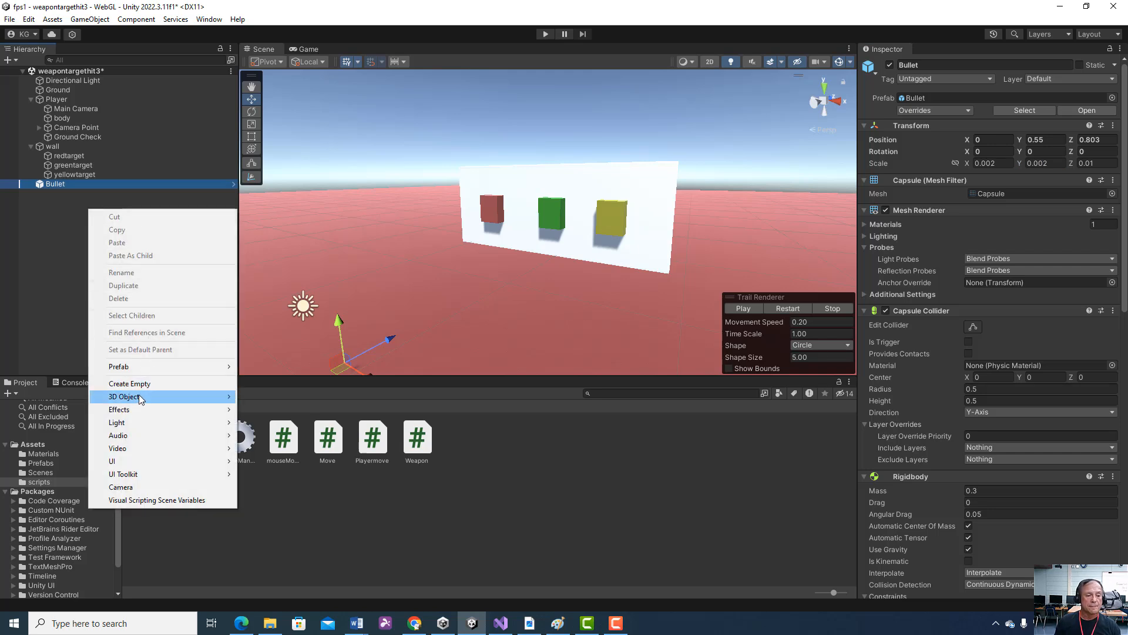
{"action": "mouse_move", "coordinate": [143, 397]}
{"action": "left_click", "coordinate": [294, 423]}
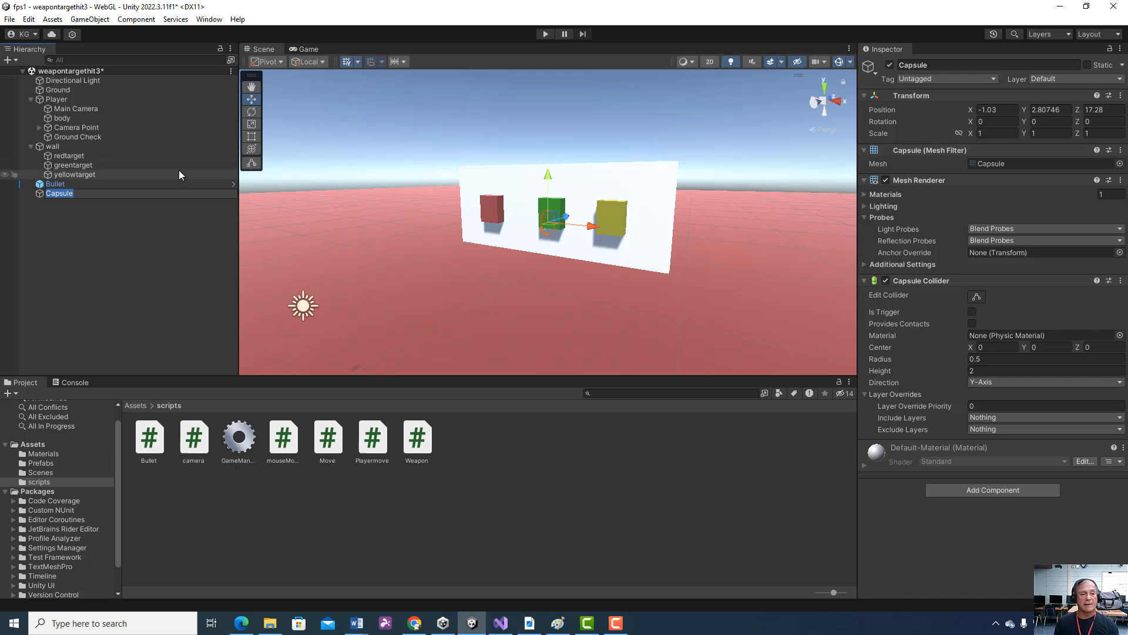
{"action": "left_click", "coordinate": [161, 183]}
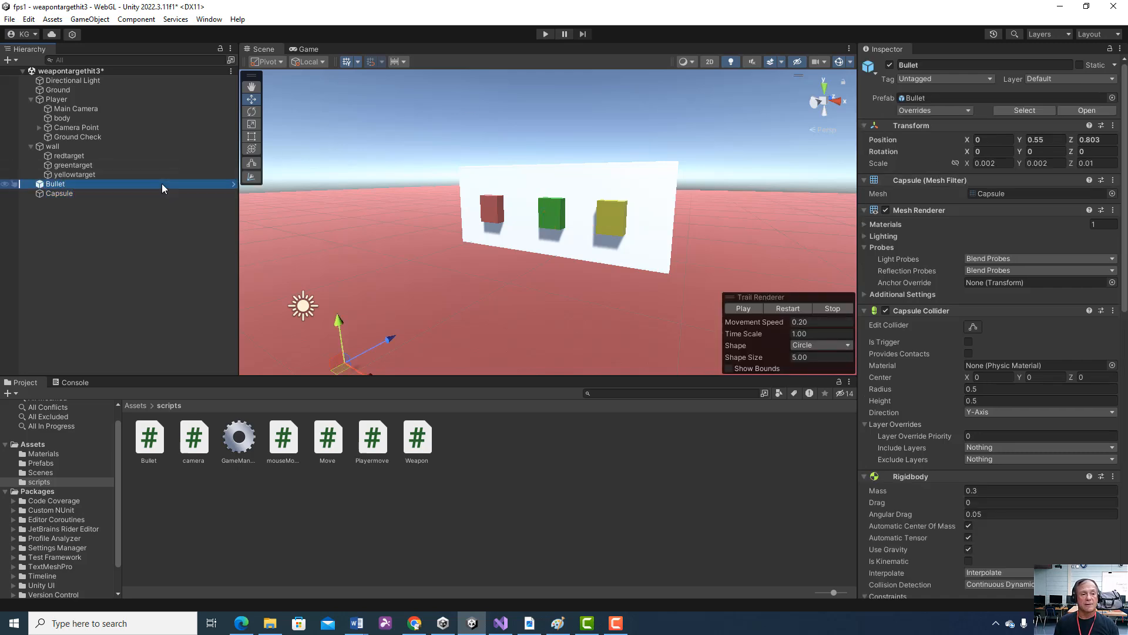
{"action": "left_click", "coordinate": [125, 193]}
{"action": "left_click", "coordinate": [995, 133]}
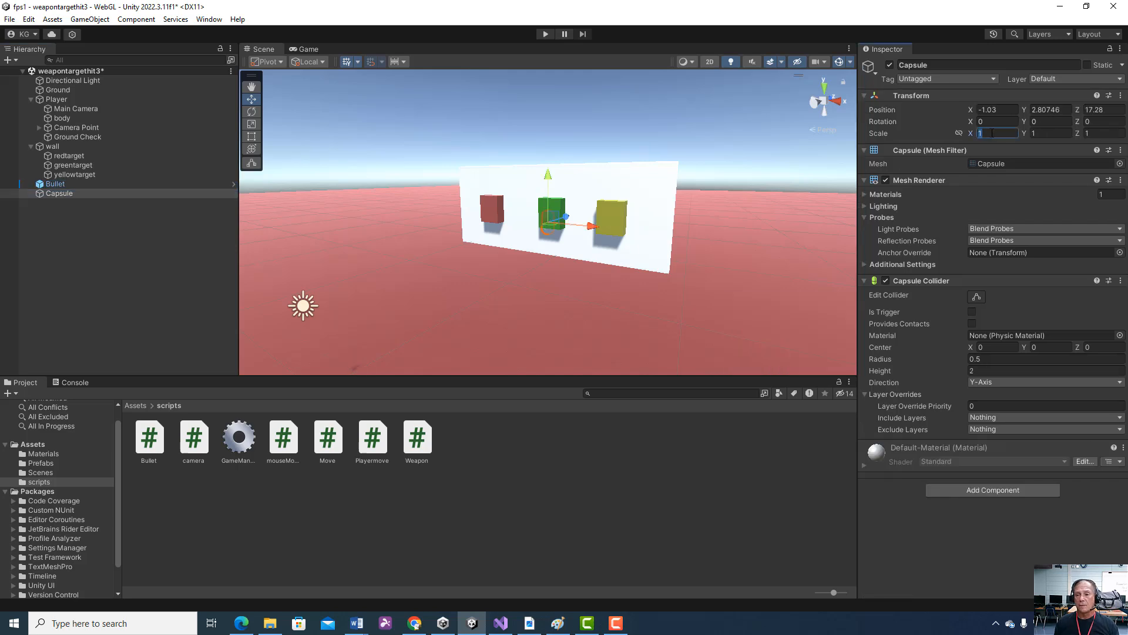
Copy Bullet's scale of 0.002, 0.002, 0.01 and paste it onto the capsule
{"action": "left_click", "coordinate": [182, 183]}
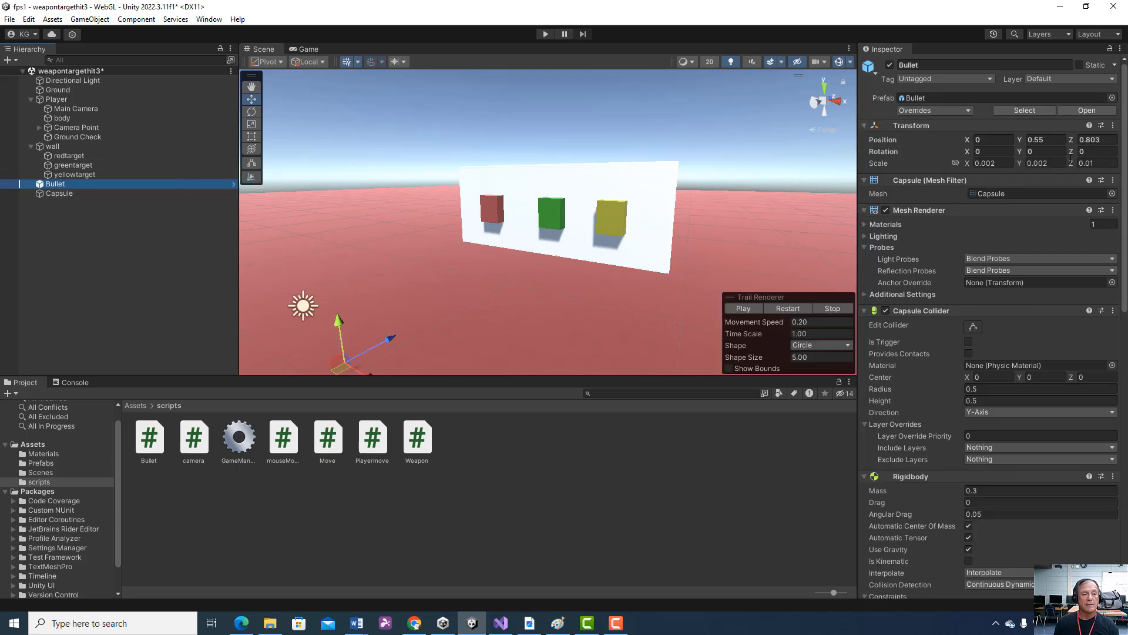
{"action": "left_click", "coordinate": [1113, 126]}
{"action": "mouse_move", "coordinate": [1040, 220]}
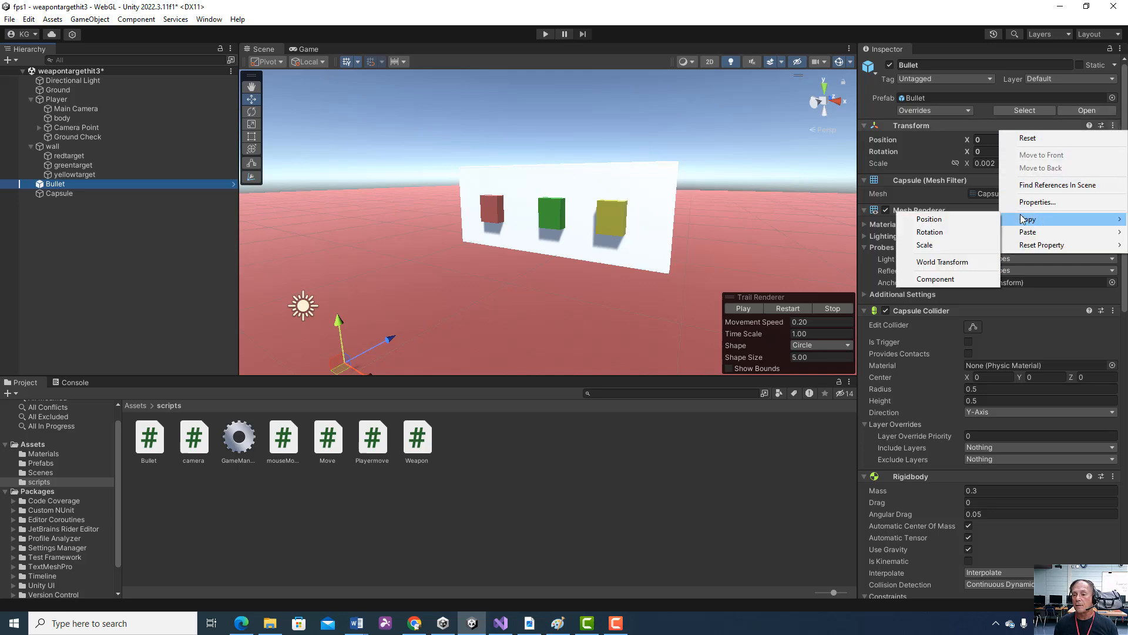
{"action": "left_click", "coordinate": [940, 245]}
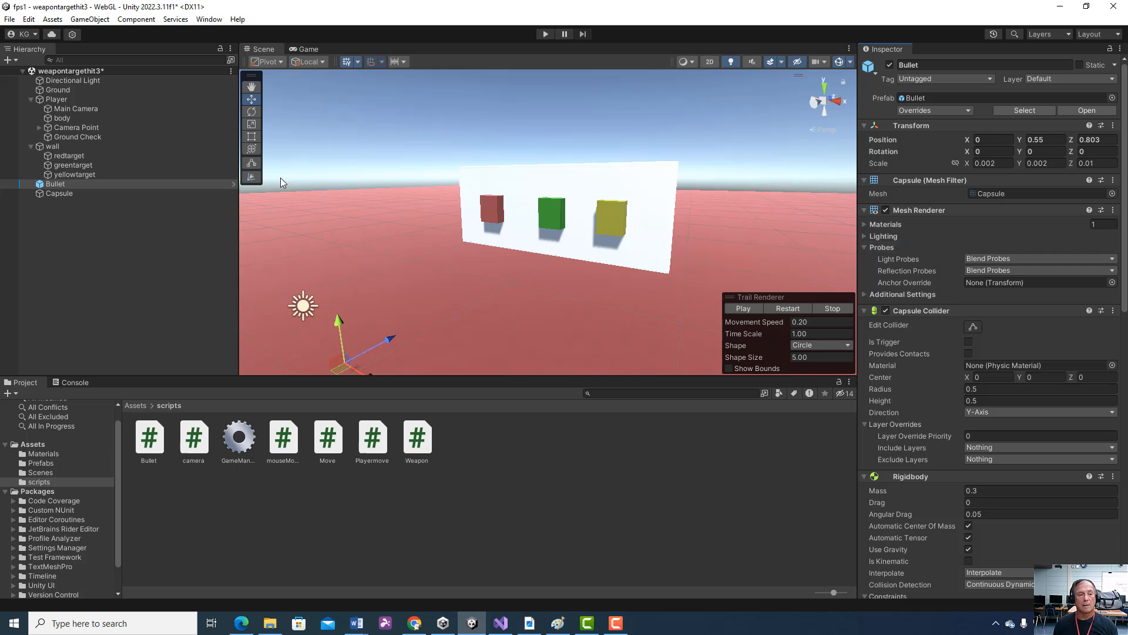
{"action": "left_click", "coordinate": [88, 192]}
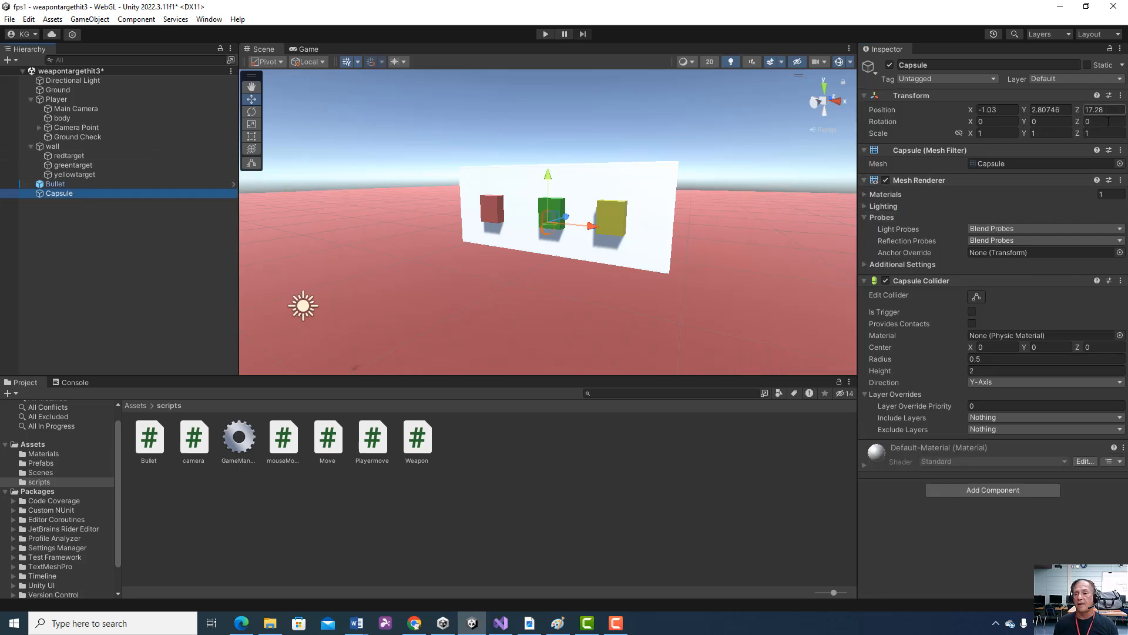
{"action": "left_click", "coordinate": [1121, 97]}
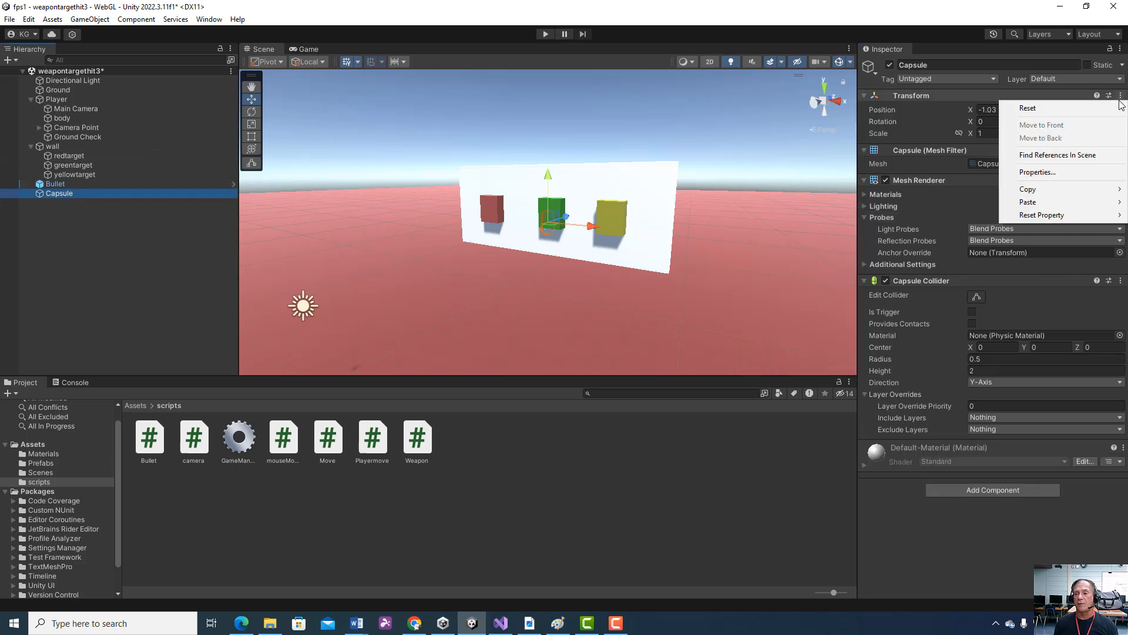
{"action": "mouse_move", "coordinate": [1042, 191]}
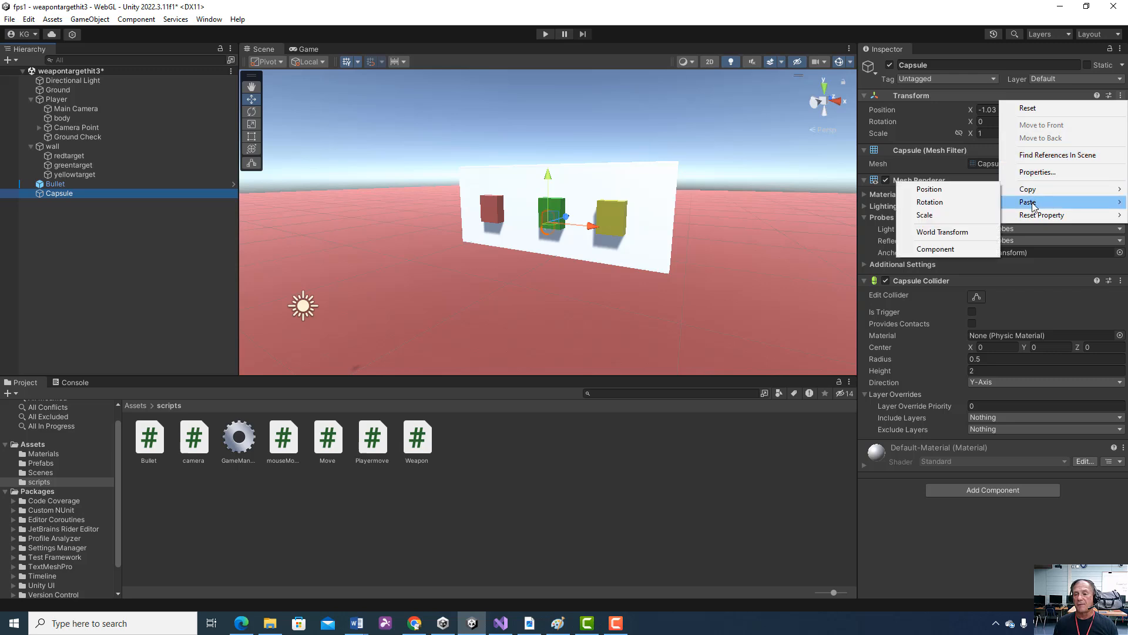
{"action": "left_click", "coordinate": [924, 227]}
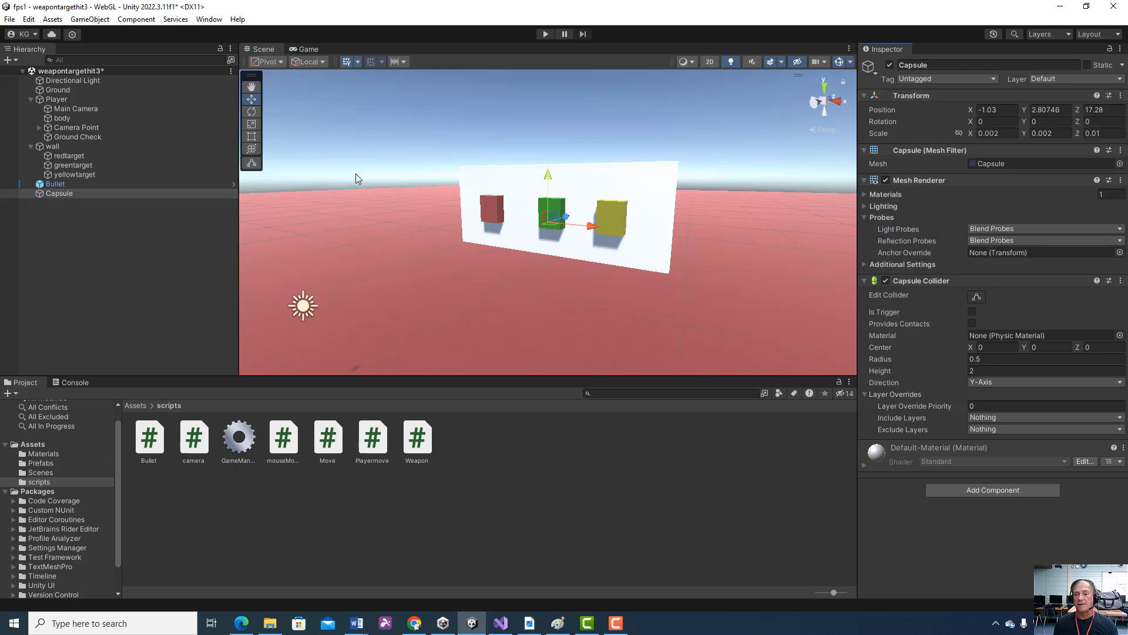
Frame the capsule in the scene view to inspect it, and delete it from the scene
{"action": "double_click", "coordinate": [75, 193]}
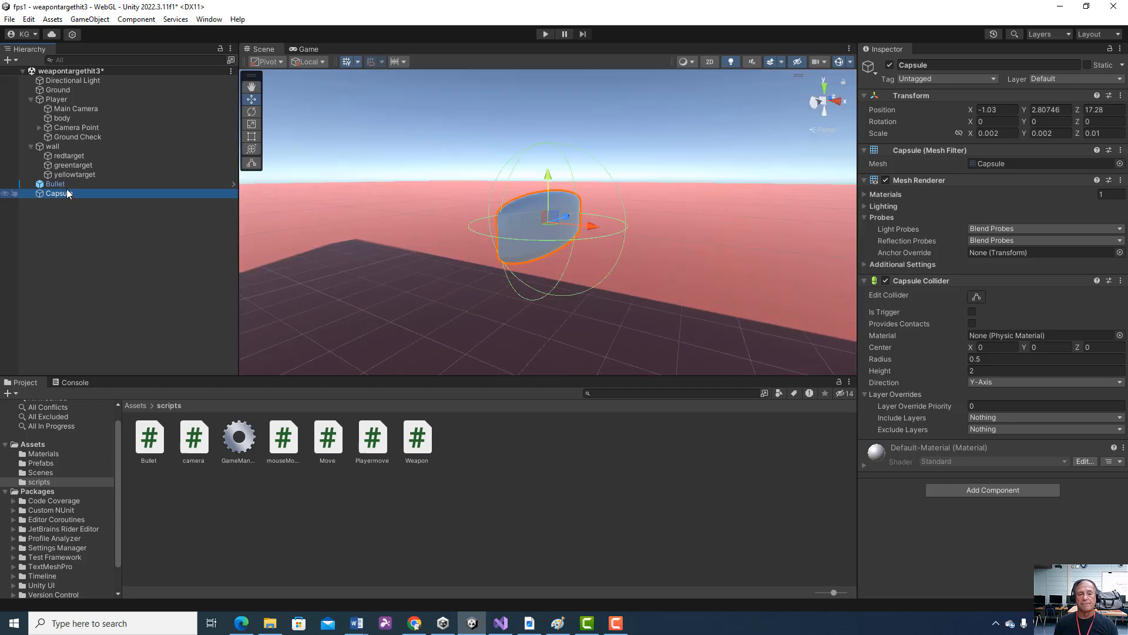
{"action": "right_click", "coordinate": [69, 193]}
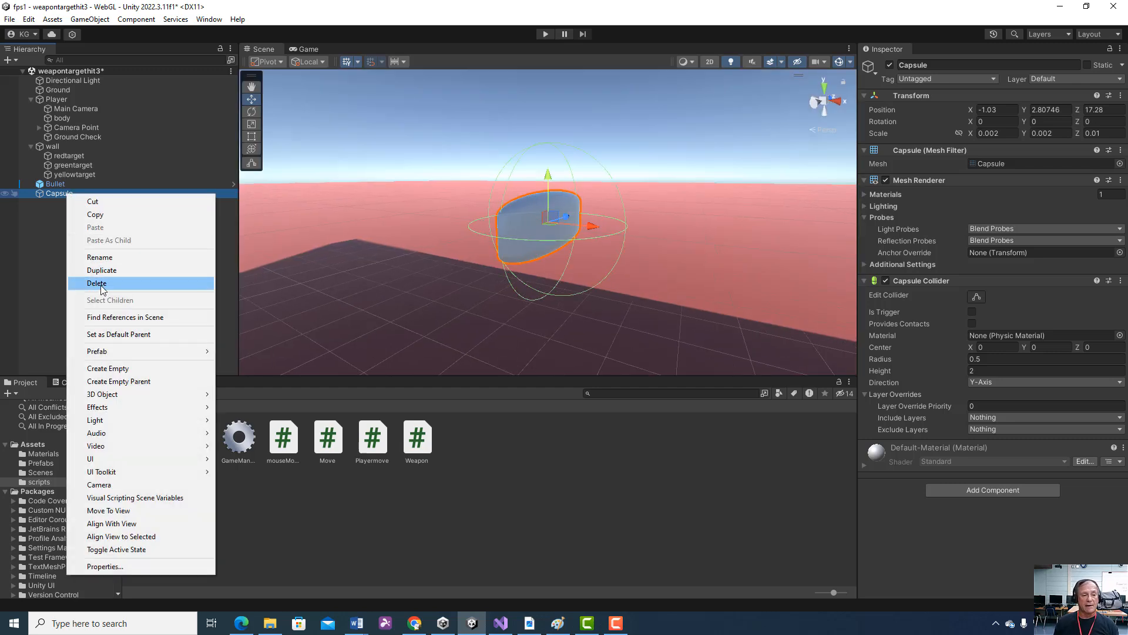
{"action": "left_click", "coordinate": [928, 65]}
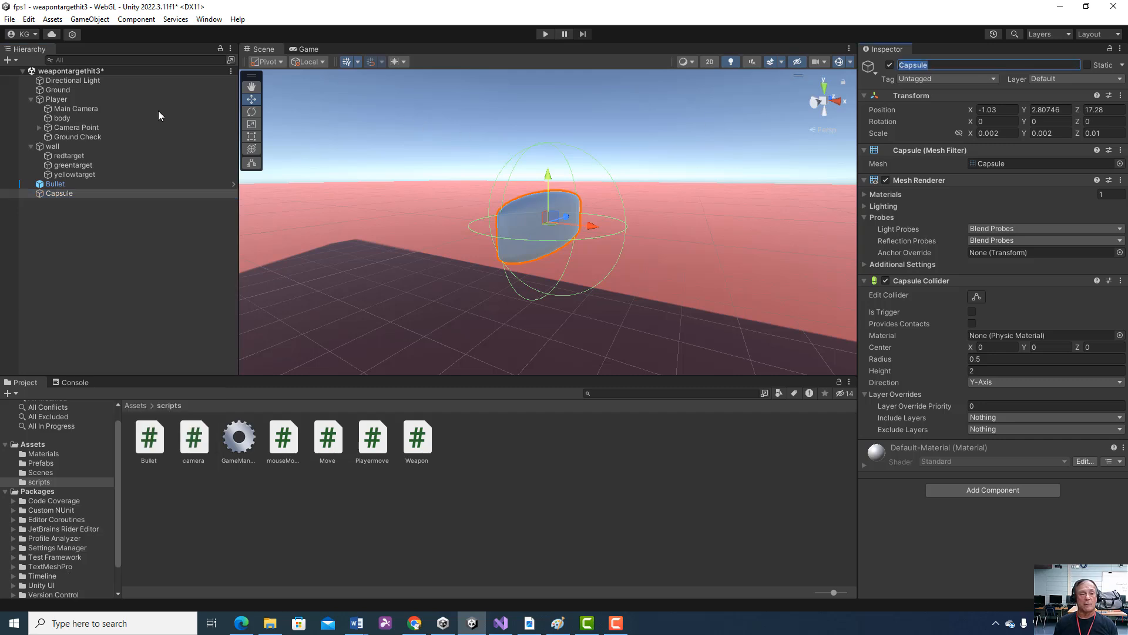
{"action": "right_click", "coordinate": [66, 192]}
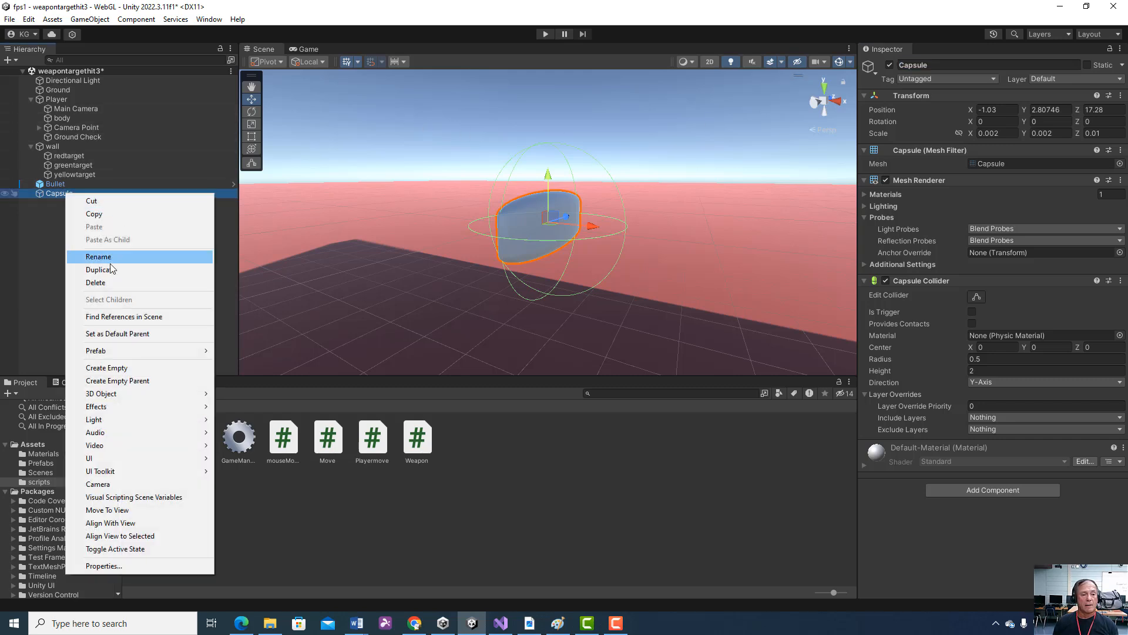
{"action": "left_click", "coordinate": [100, 282]}
Frame Bullet in the scene view, and examine the asset types that can be created in the Assets folder
{"action": "left_click", "coordinate": [74, 186]}
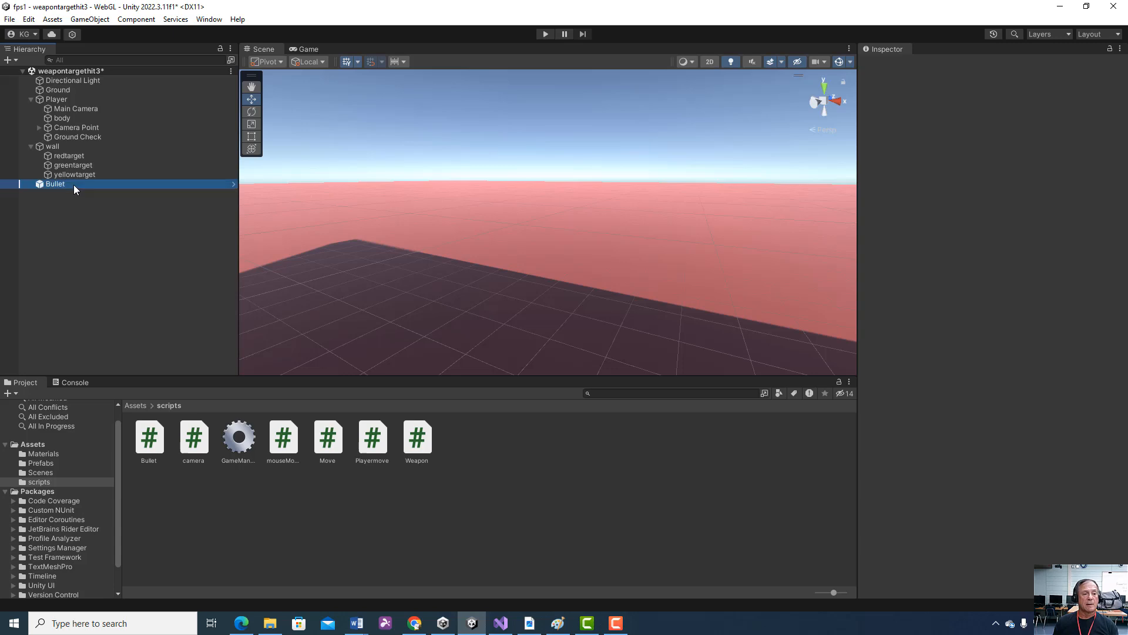
{"action": "double_click", "coordinate": [74, 185]}
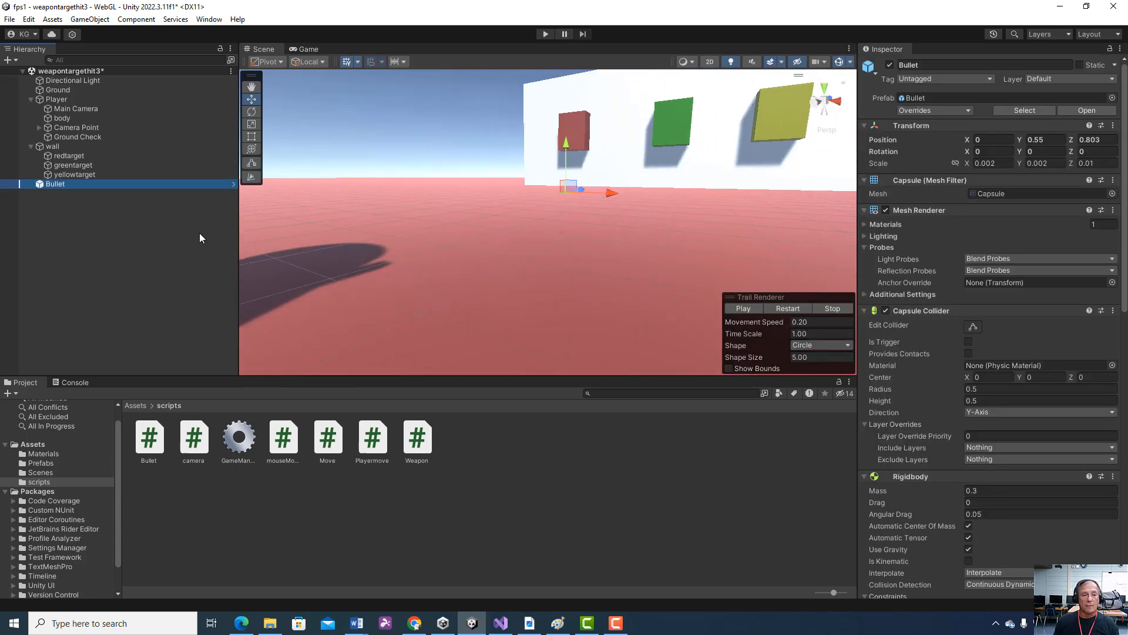
{"action": "left_click", "coordinate": [134, 405]}
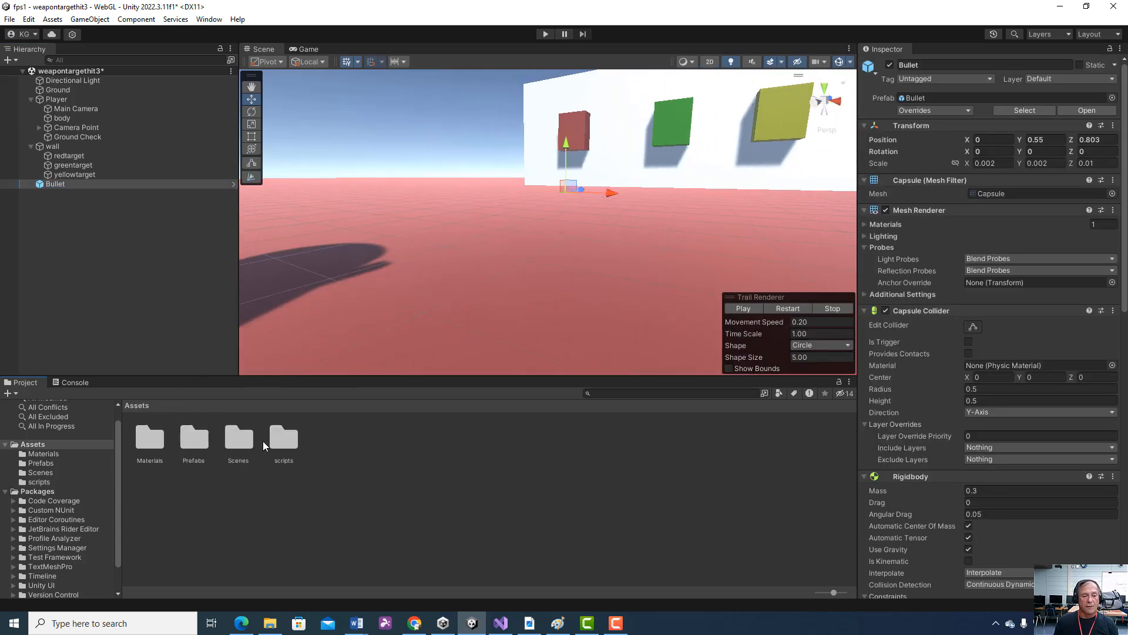
{"action": "right_click", "coordinate": [398, 469]}
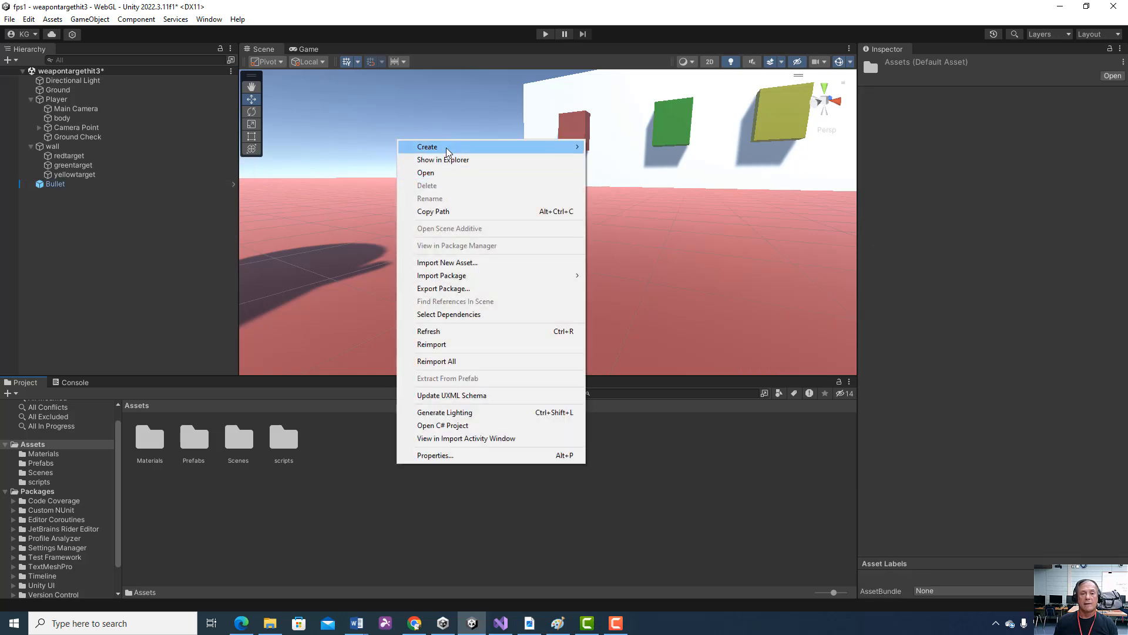
{"action": "mouse_move", "coordinate": [426, 147]}
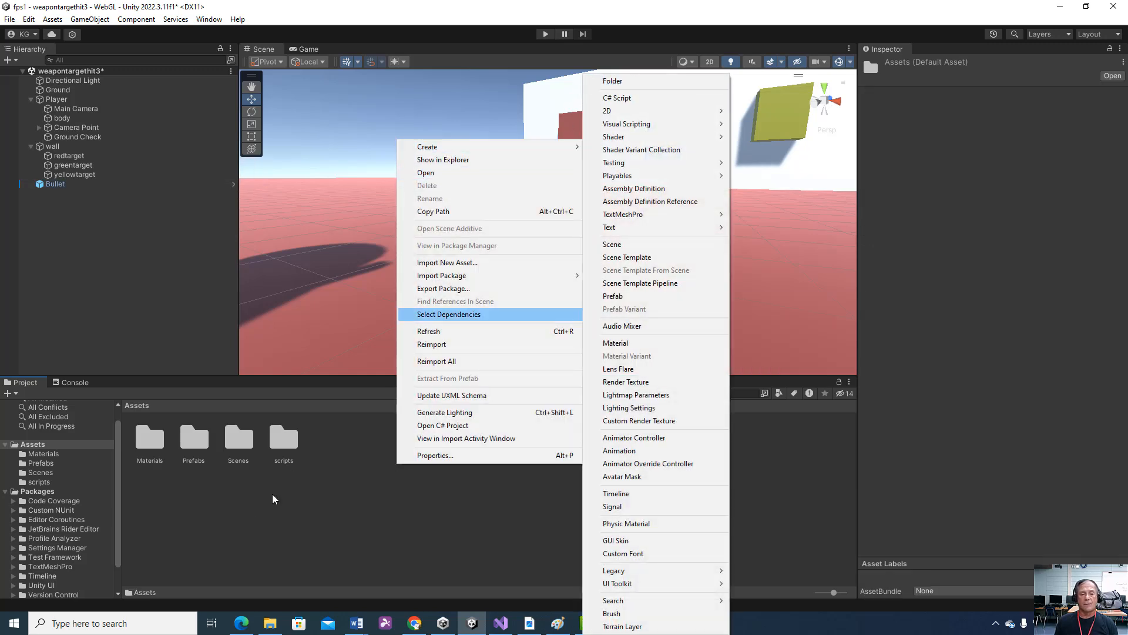
{"action": "left_click", "coordinate": [194, 442]}
Select the scene's Bullet object, and open the Bullet prefab from the Prefabs folder for editing
{"action": "double_click", "coordinate": [196, 445]}
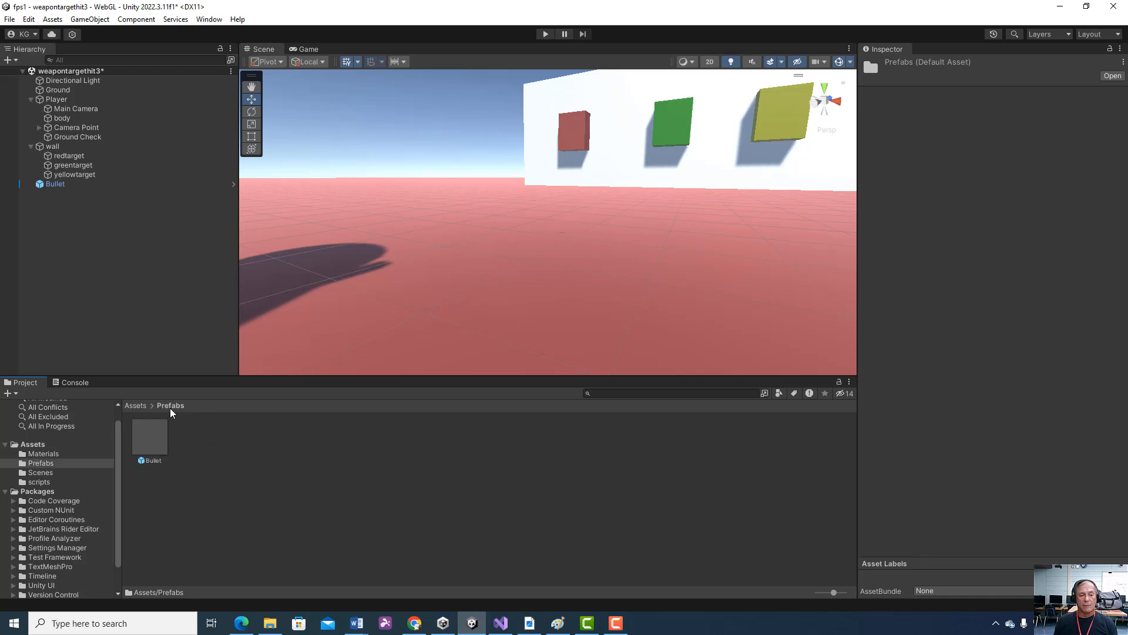
{"action": "left_click", "coordinate": [134, 407]}
{"action": "double_click", "coordinate": [198, 441]}
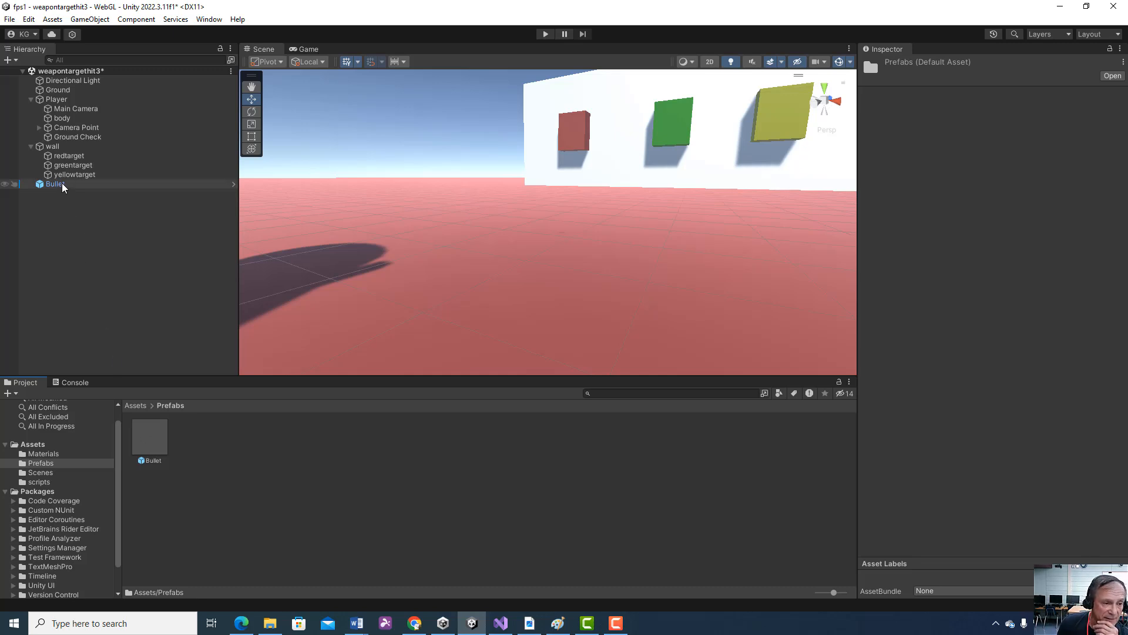
{"action": "left_click", "coordinate": [86, 184]}
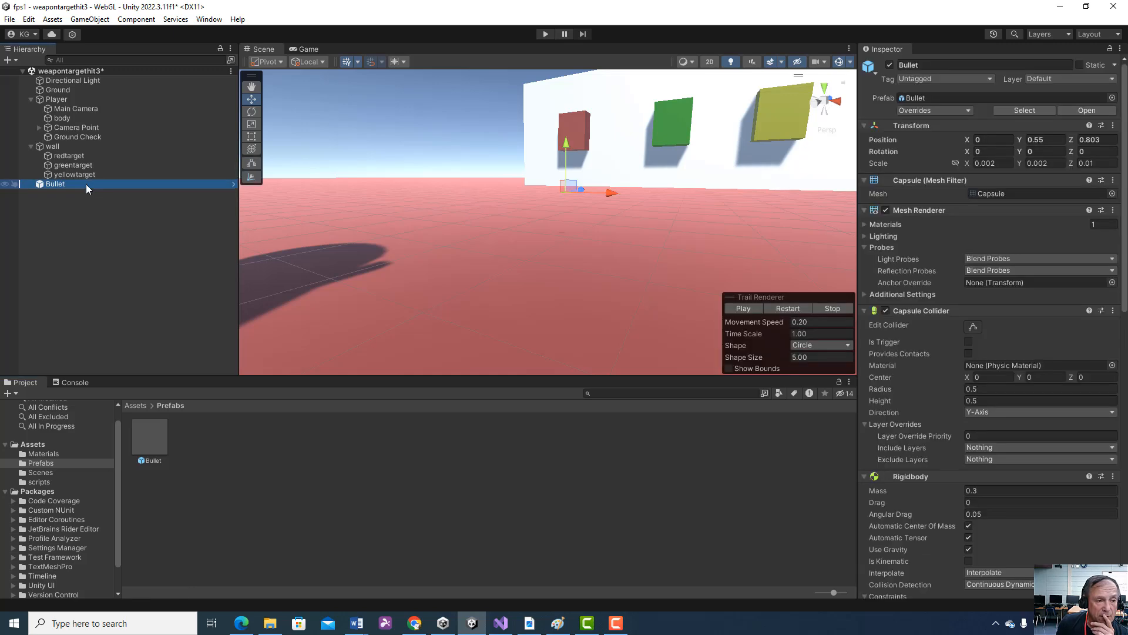
{"action": "double_click", "coordinate": [156, 441]}
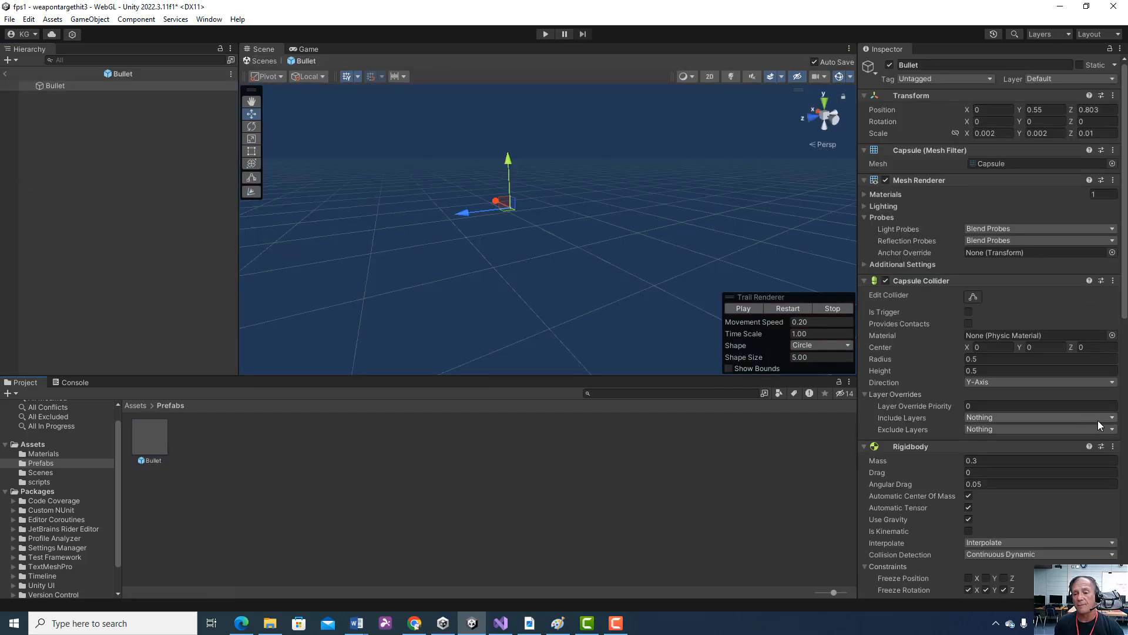
Review the Bullet prefab's components through the Trail Renderer, and search the addable components for "ri" to locate Rigidbody
{"action": "scroll", "coordinate": [1074, 422], "scroll_direction": "down", "scroll_amount": 1}
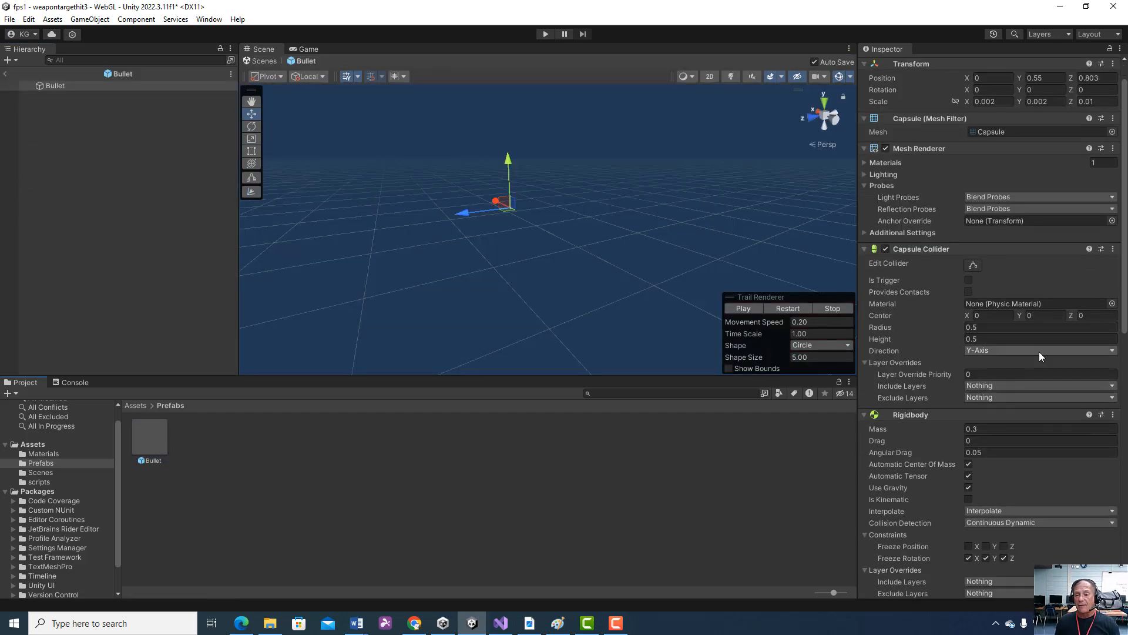
{"action": "scroll", "coordinate": [1036, 362], "scroll_direction": "down", "scroll_amount": 1}
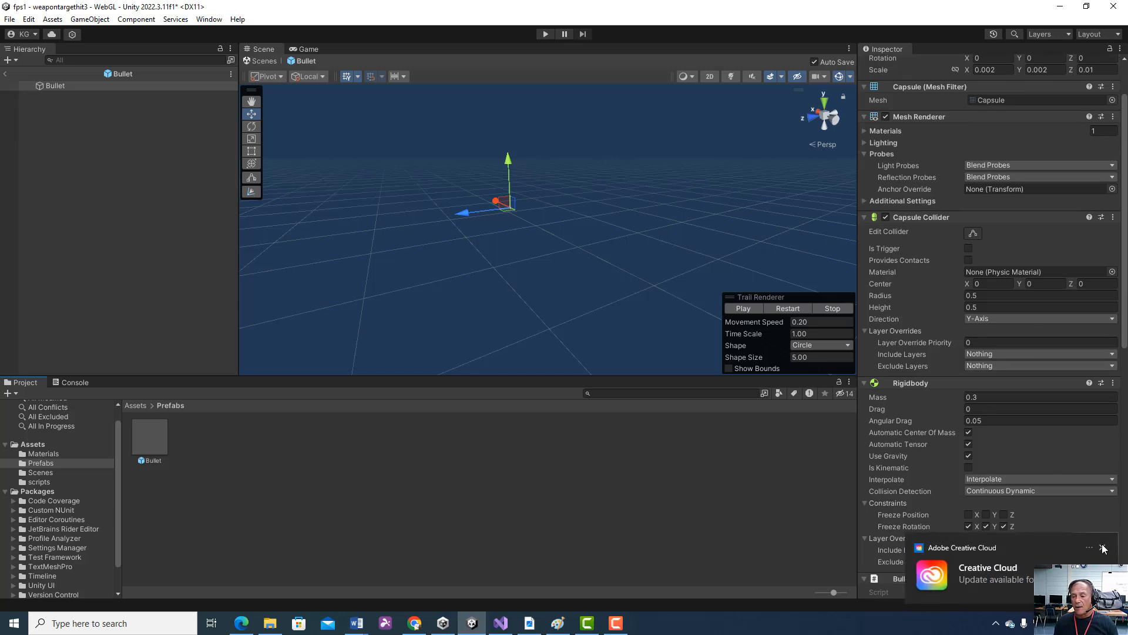
{"action": "left_click", "coordinate": [1102, 548]}
{"action": "scroll", "coordinate": [1068, 476], "scroll_direction": "down", "scroll_amount": 3}
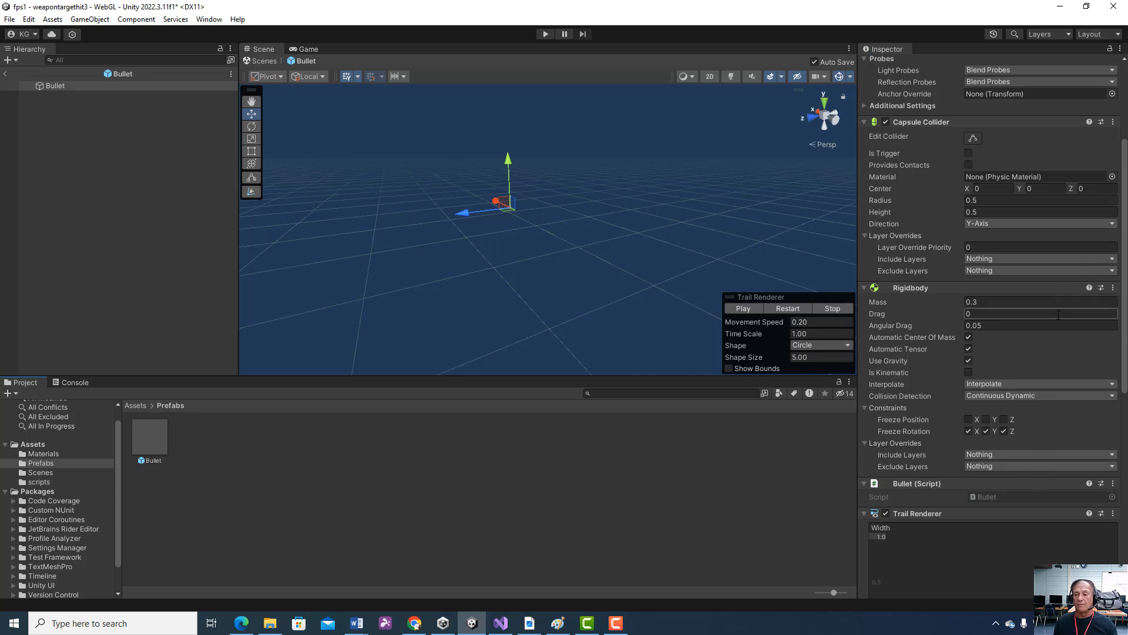
{"action": "scroll", "coordinate": [1094, 463], "scroll_direction": "down", "scroll_amount": 12}
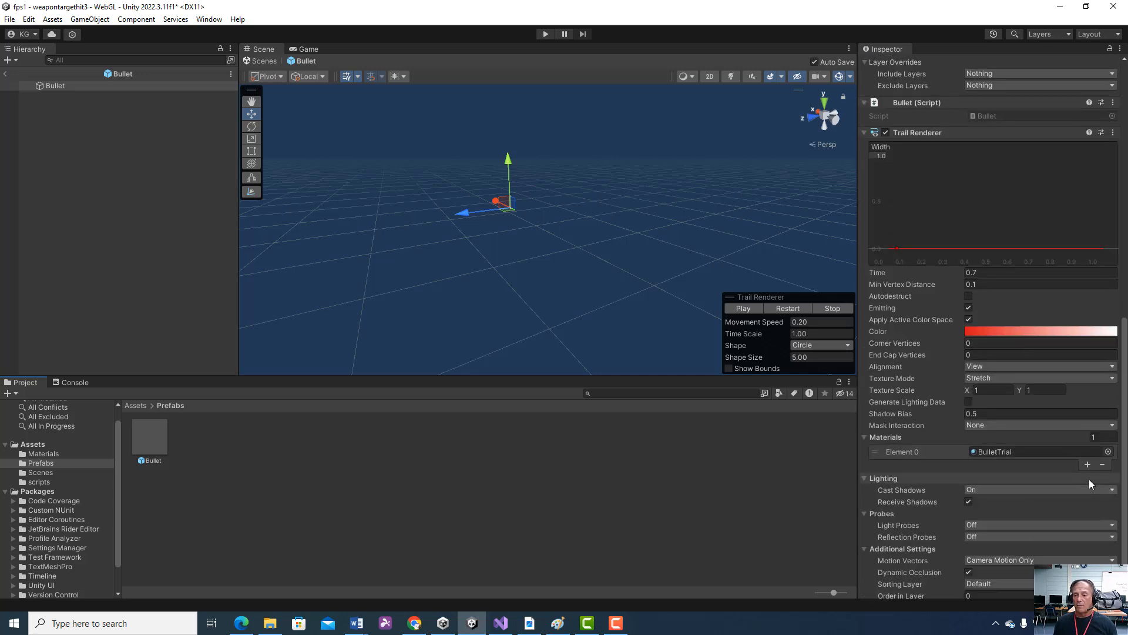
{"action": "scroll", "coordinate": [1088, 478], "scroll_direction": "down", "scroll_amount": 1}
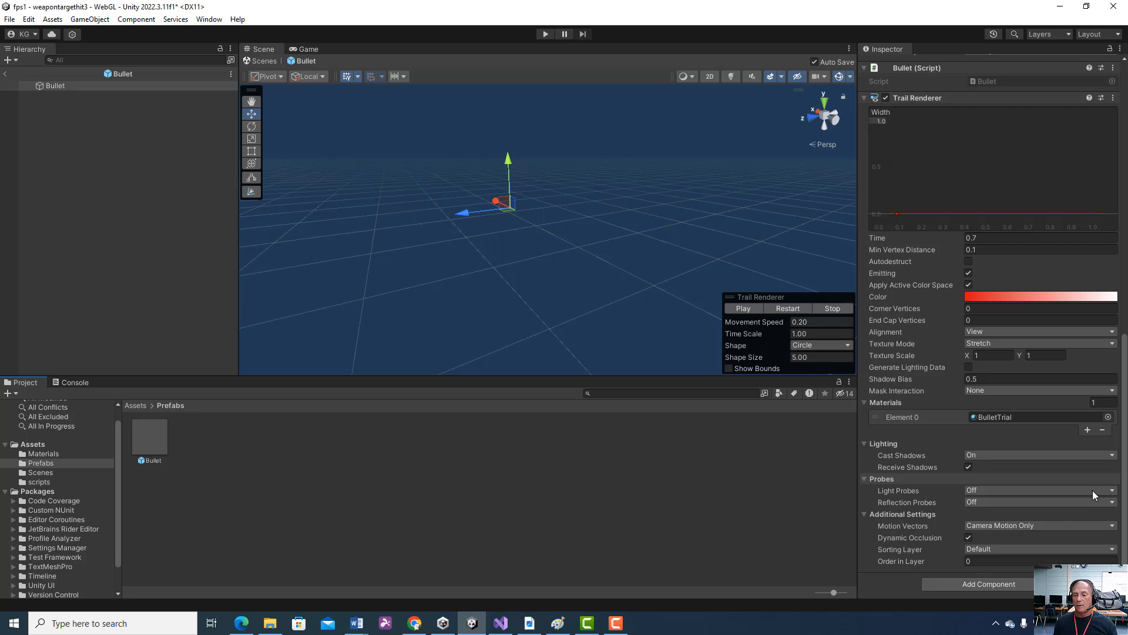
{"action": "left_click", "coordinate": [1007, 583]}
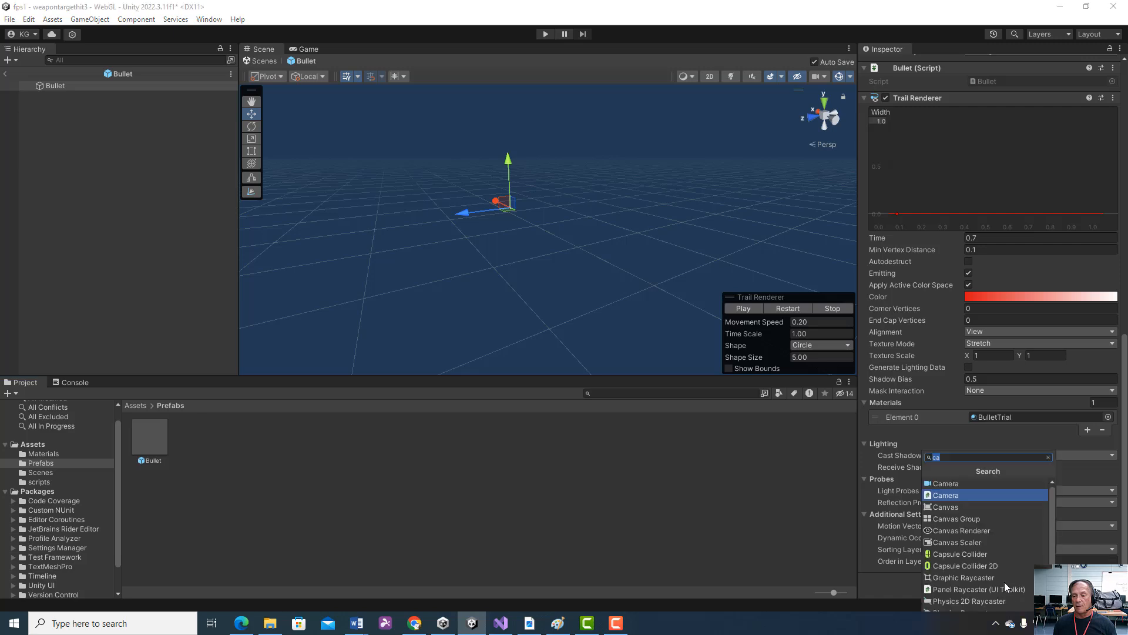
{"action": "type", "text": "r"}
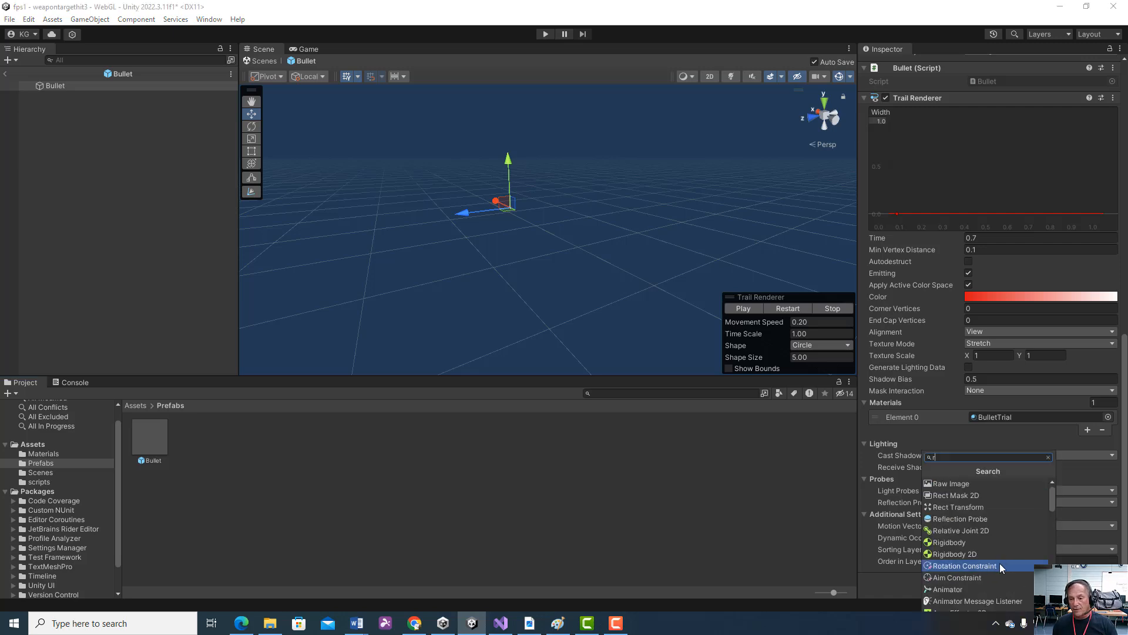
{"action": "type", "text": "i"}
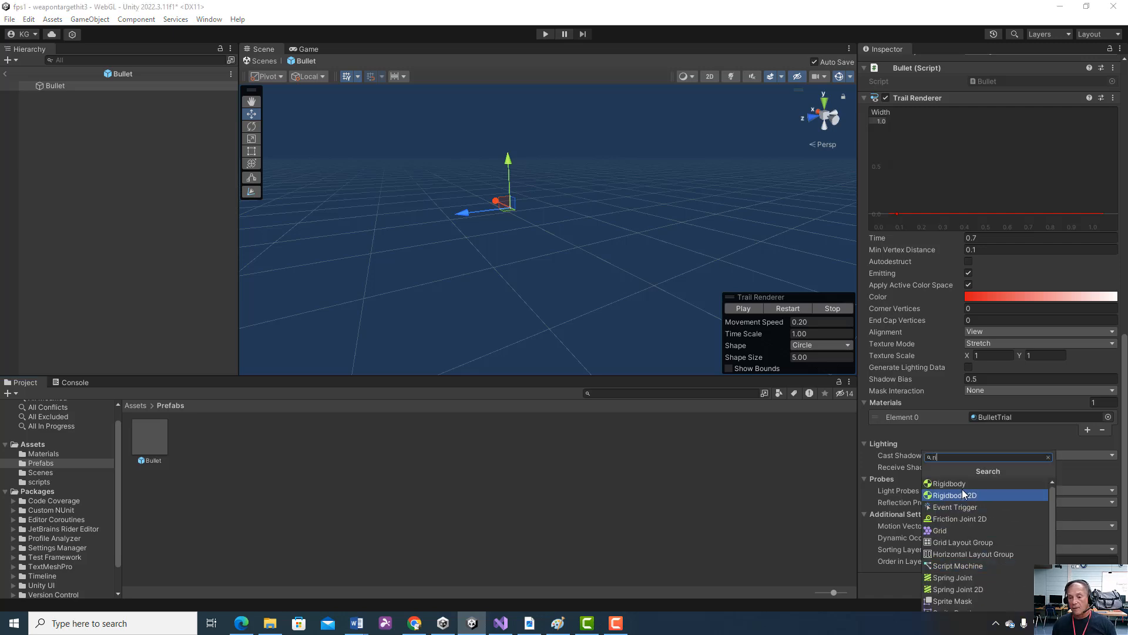
{"action": "left_click", "coordinate": [724, 528]}
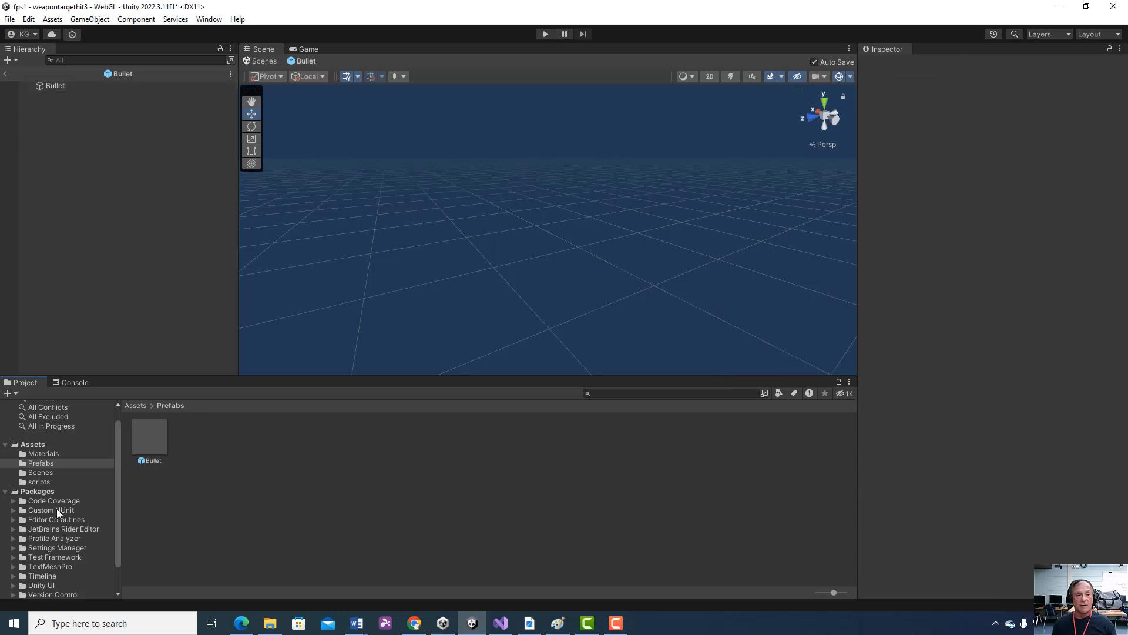
Examine the Bullet prefab asset's Rigidbody settings, including its Freeze Position and Freeze Rotation constraints
{"action": "left_click", "coordinate": [136, 443]}
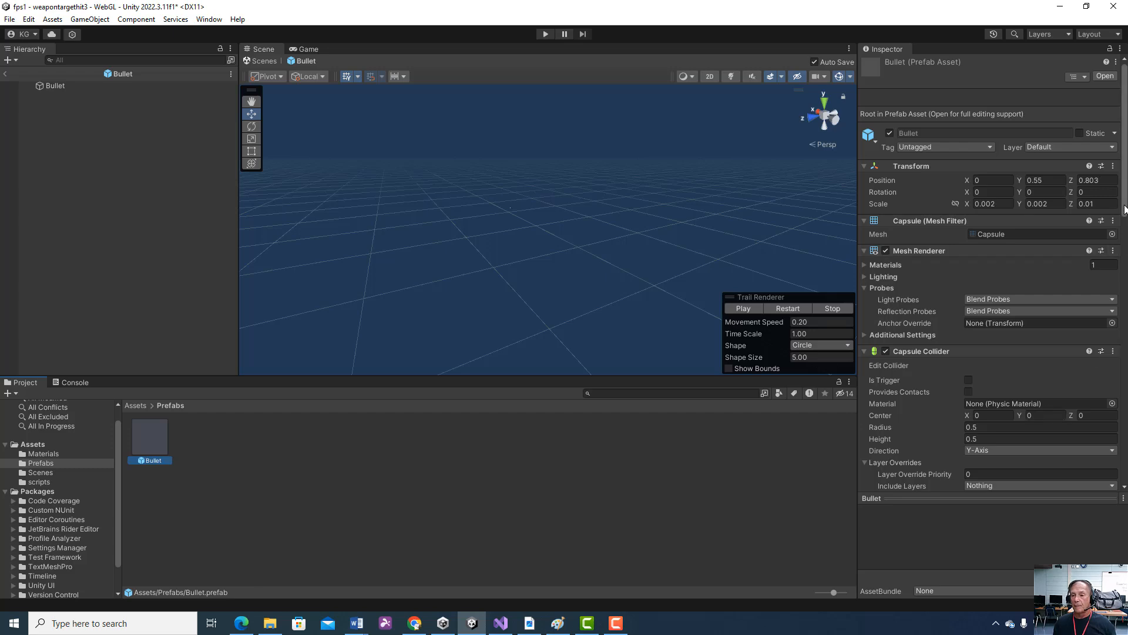
{"action": "left_click_drag", "start_coordinate": [1125, 209], "coordinate": [1125, 478]}
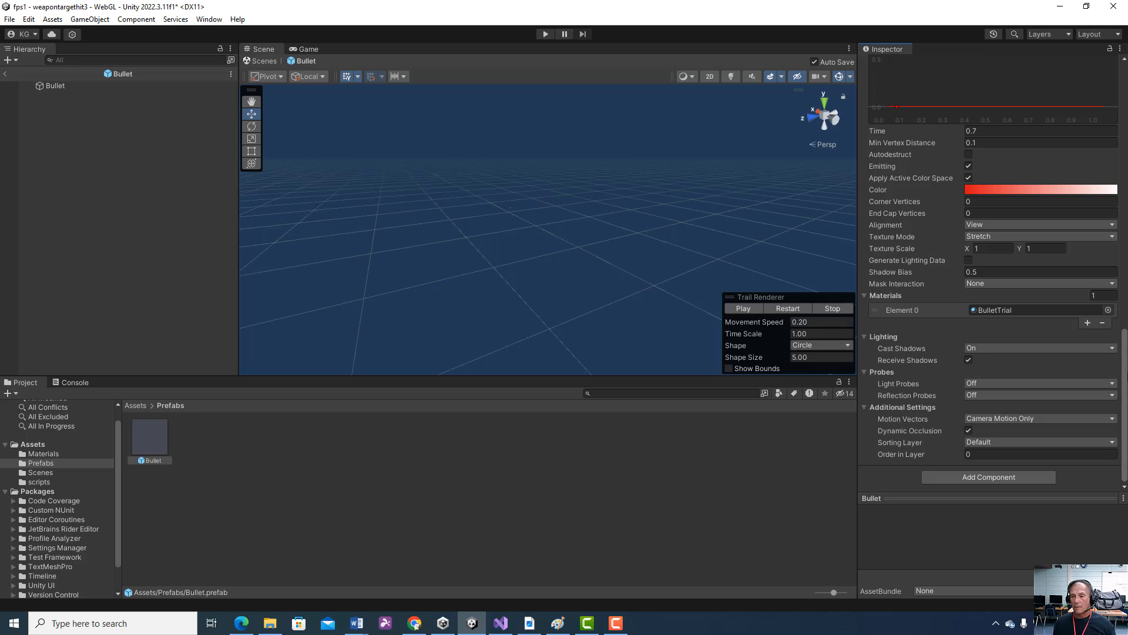
{"action": "left_click_drag", "start_coordinate": [1126, 409], "coordinate": [1127, 357]}
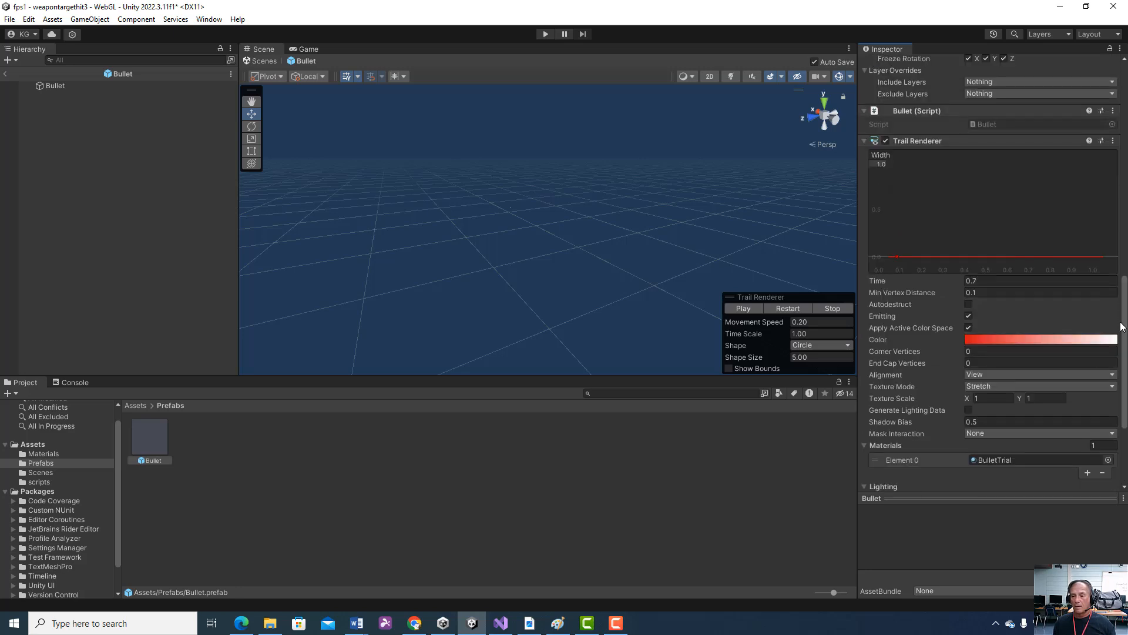
{"action": "scroll", "coordinate": [1057, 294], "scroll_direction": "up", "scroll_amount": 10}
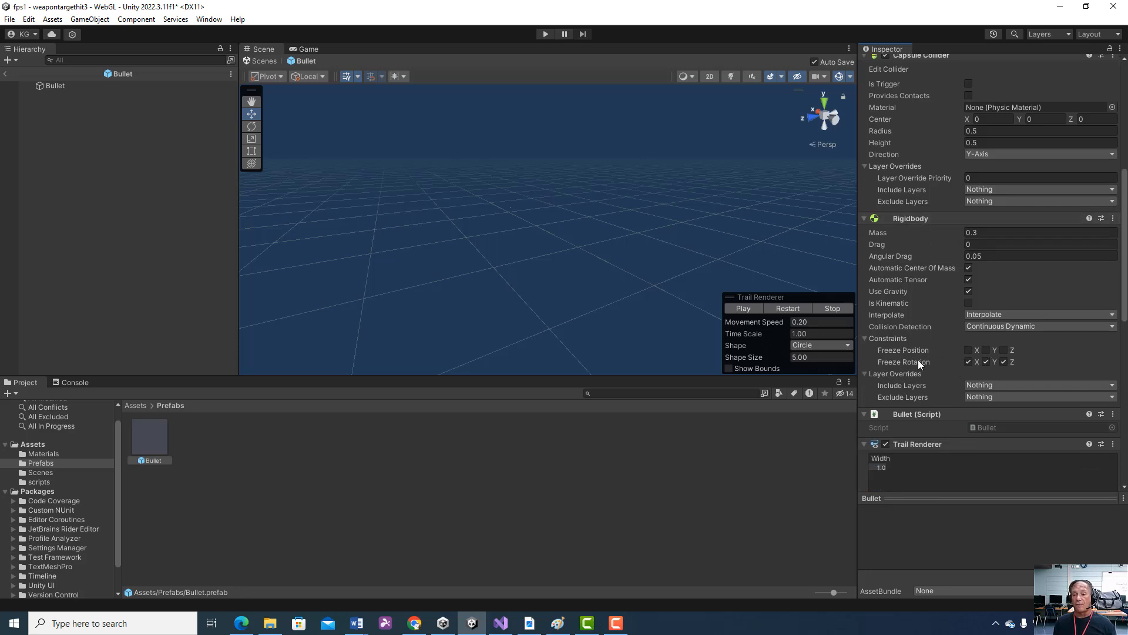
{"action": "left_click", "coordinate": [865, 339]}
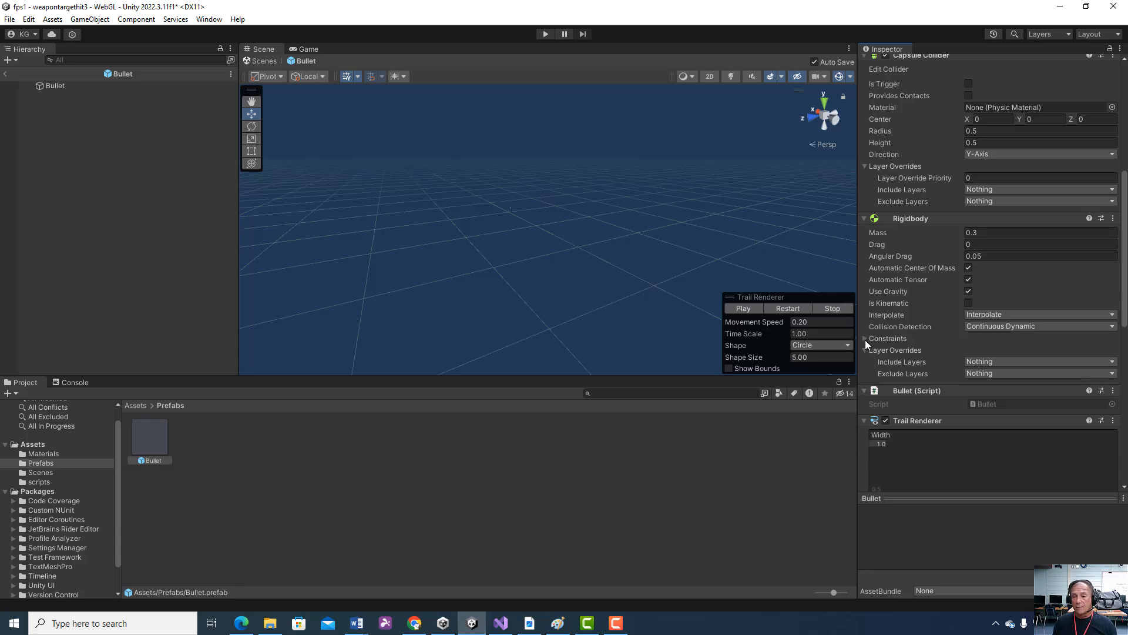
{"action": "left_click", "coordinate": [865, 339]}
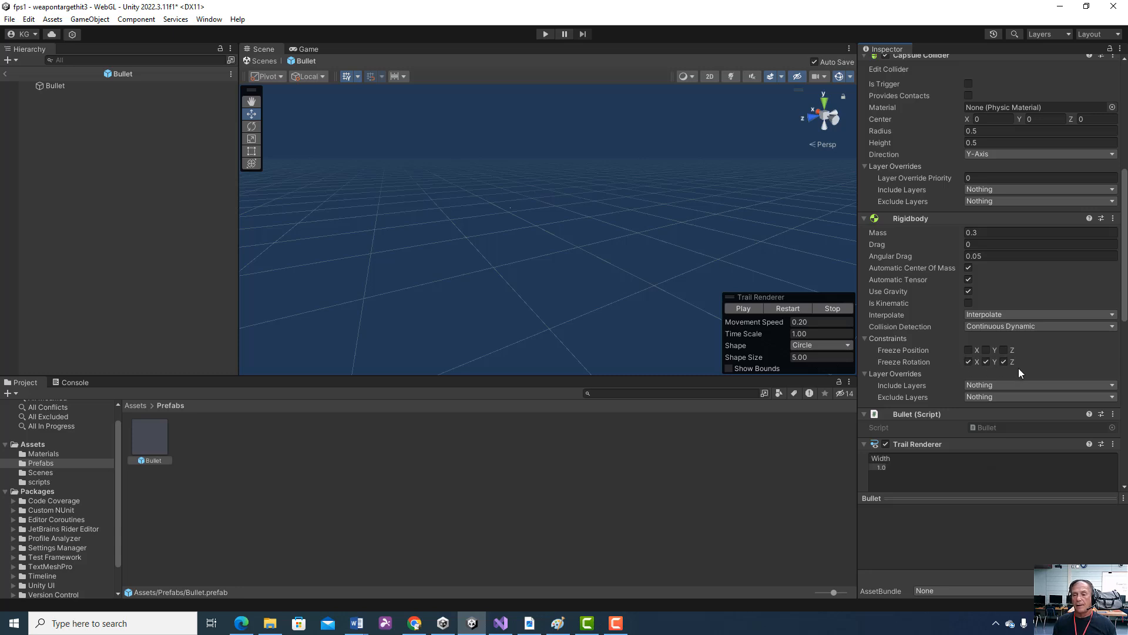
{"action": "scroll", "coordinate": [1016, 368], "scroll_direction": "down", "scroll_amount": 2}
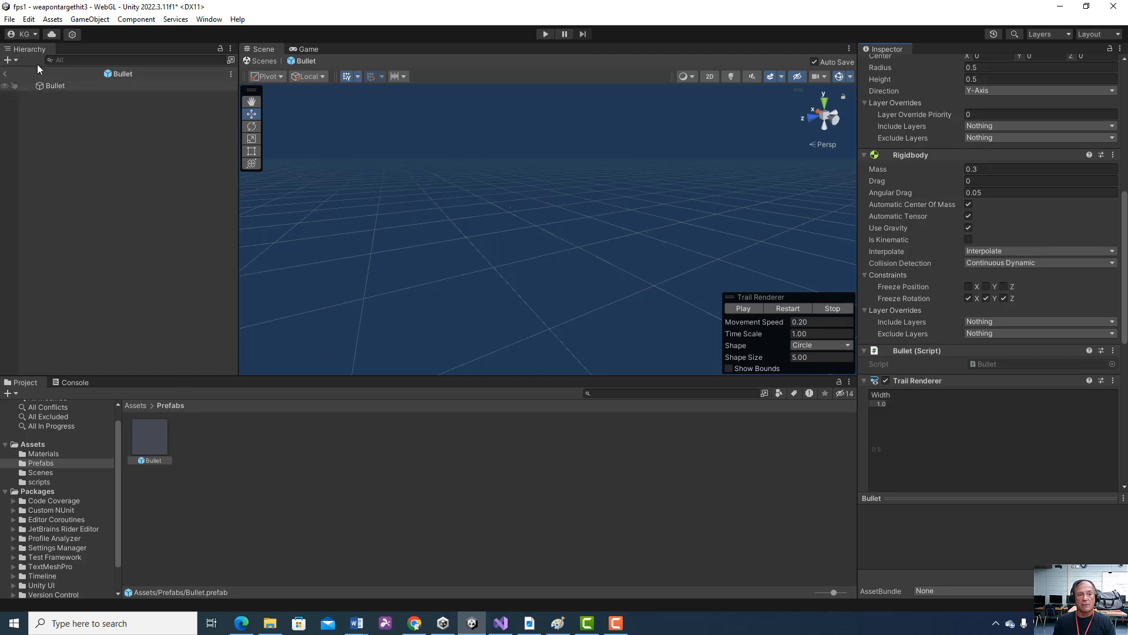
Return to the main scene, and examine the asset types that can be created in the scripts folder
{"action": "left_click", "coordinate": [5, 75]}
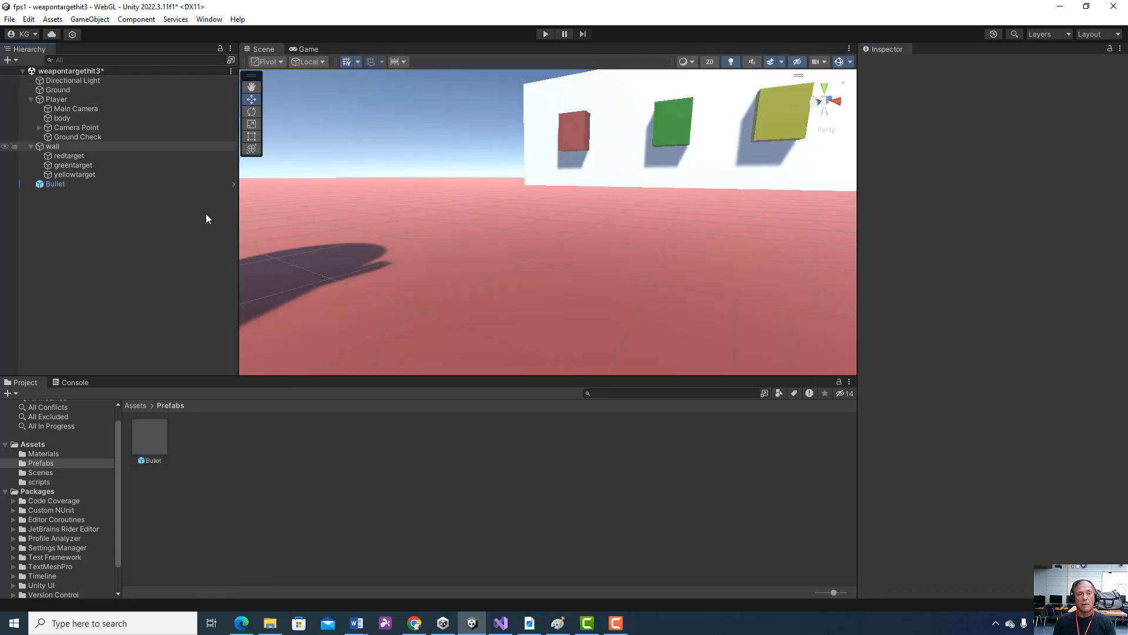
{"action": "left_click", "coordinate": [112, 186]}
{"action": "left_click", "coordinate": [135, 405]}
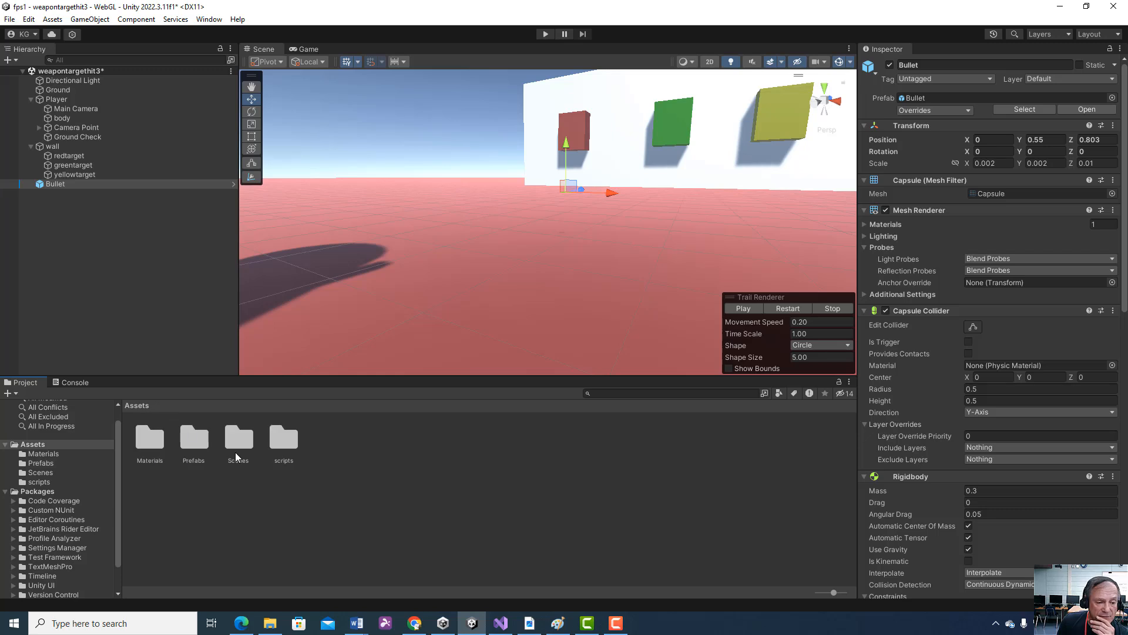
{"action": "double_click", "coordinate": [272, 442]}
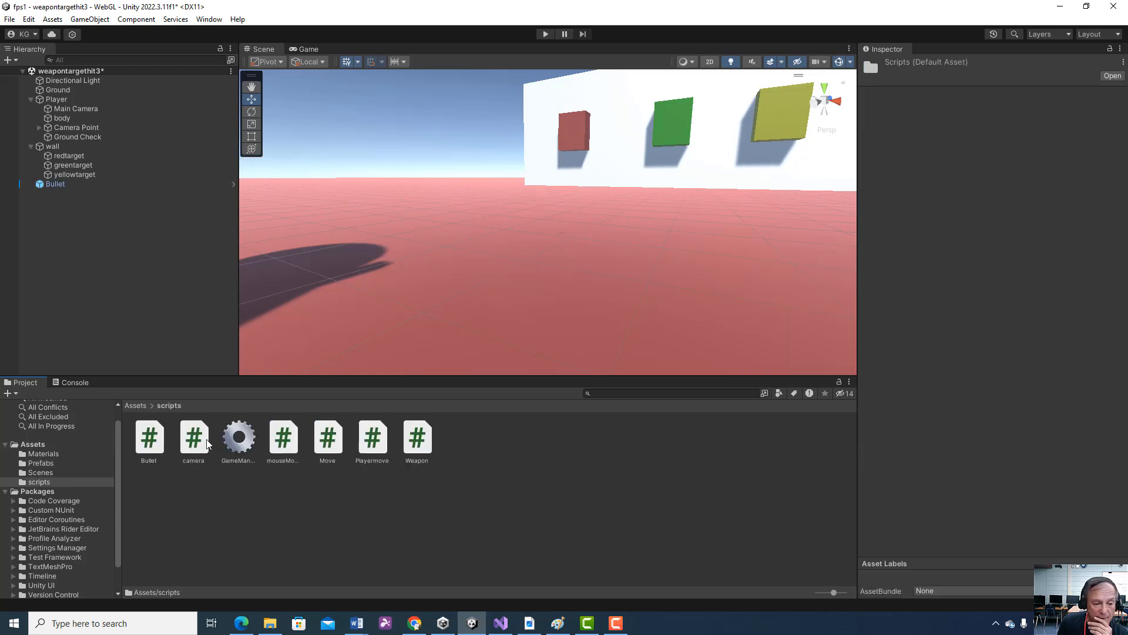
{"action": "right_click", "coordinate": [154, 444]}
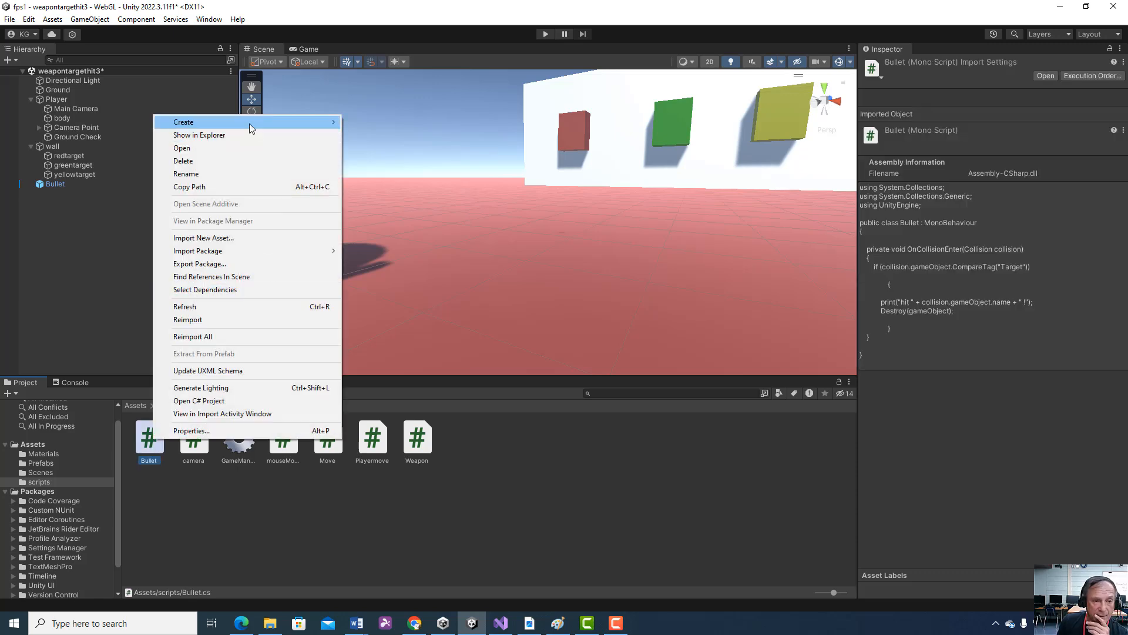
{"action": "mouse_move", "coordinate": [249, 123]}
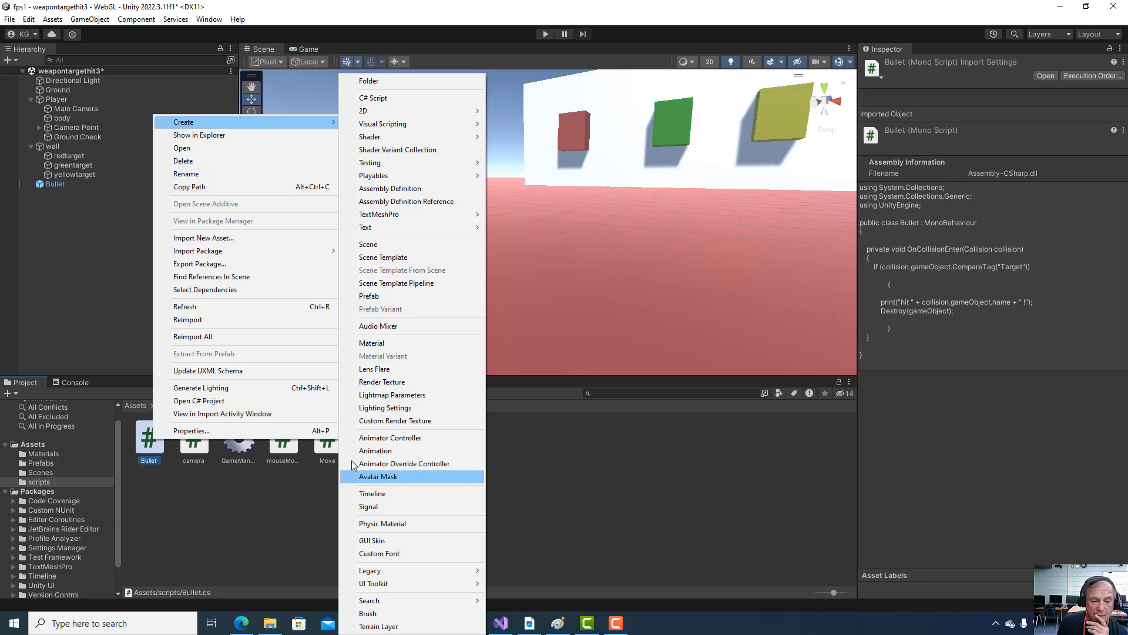
{"action": "left_click", "coordinate": [538, 522]}
Switch to Visual Studio and review the class header and opening lines of Bullet.cs
{"action": "left_click", "coordinate": [501, 624]}
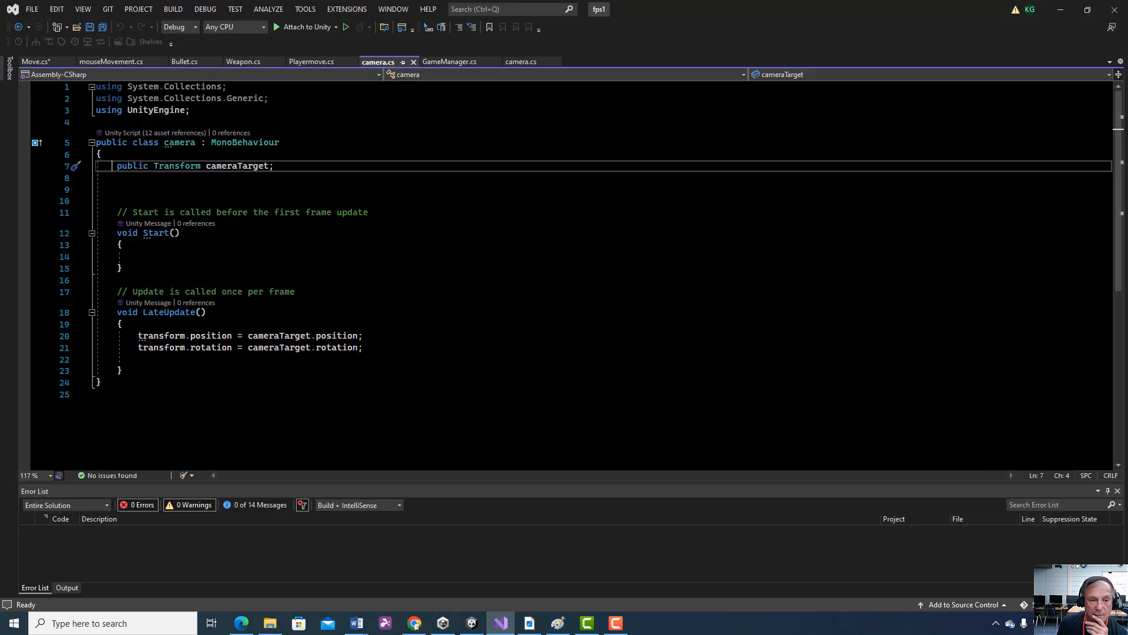
{"action": "left_click", "coordinate": [184, 61]}
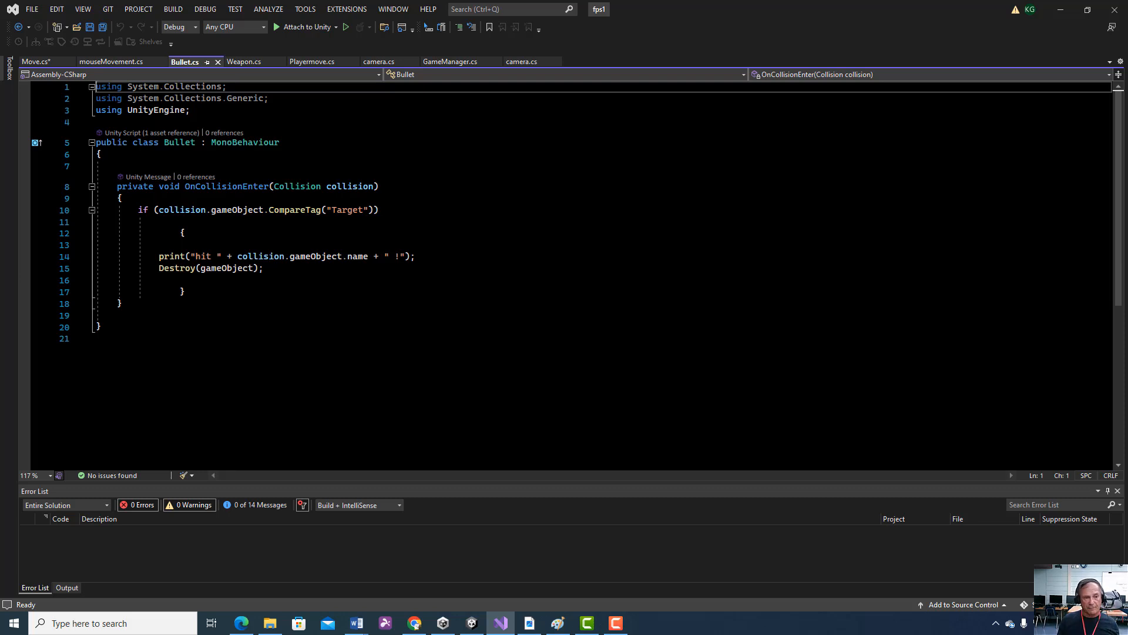
{"action": "left_click_drag", "start_coordinate": [104, 154], "coordinate": [101, 144]}
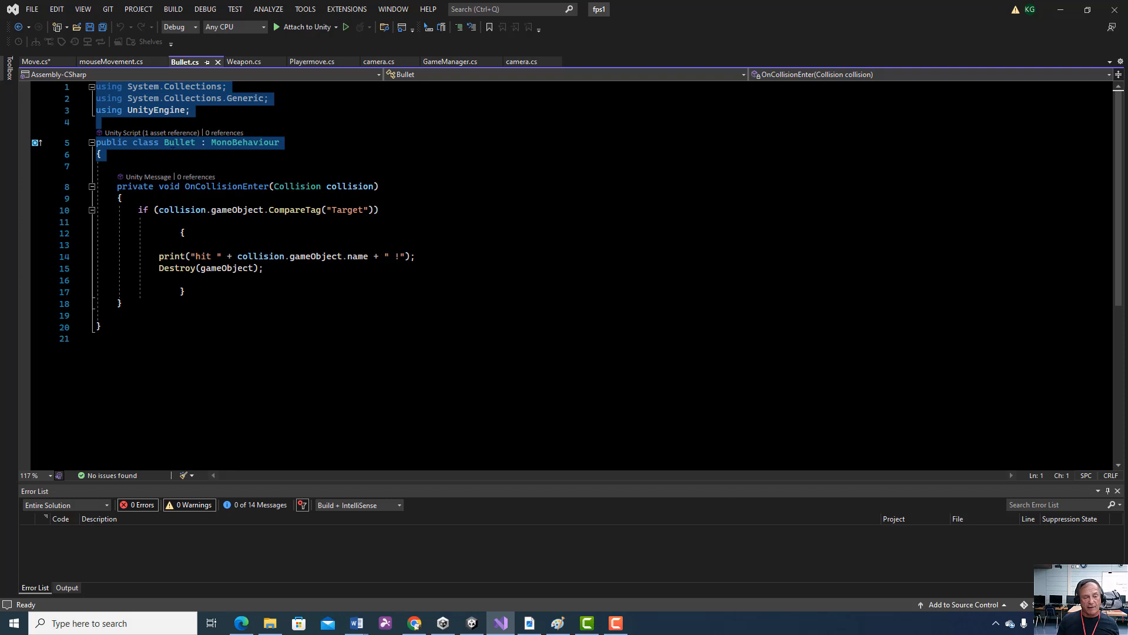
{"action": "left_click", "coordinate": [117, 166]}
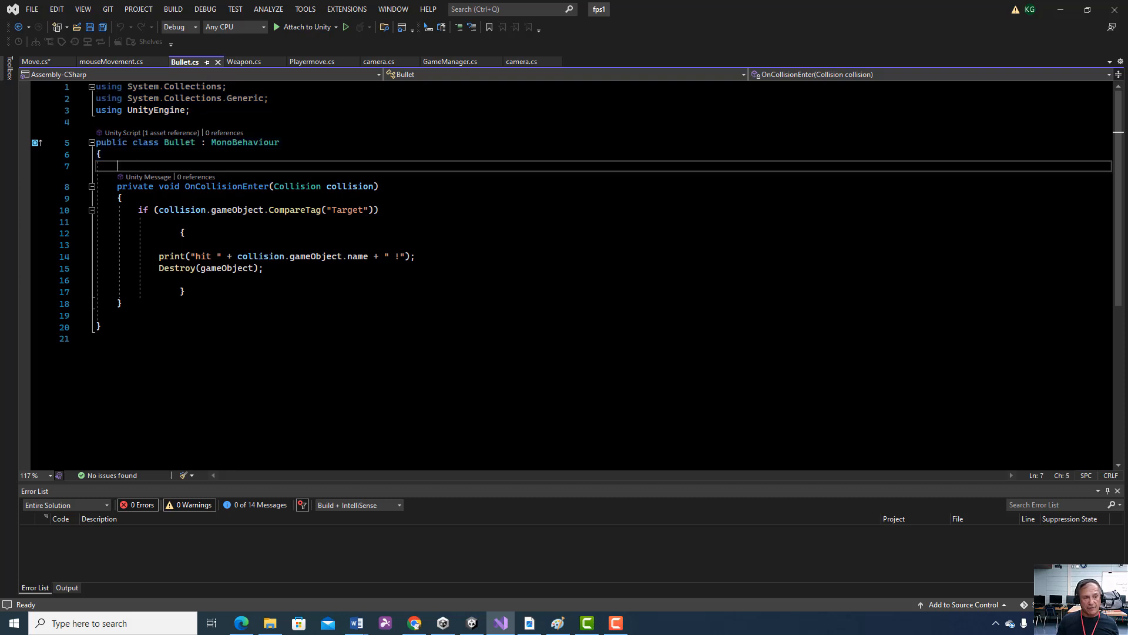
{"action": "left_click", "coordinate": [97, 166]}
Switch back to Unity and reopen the Bullet prefab from the Prefabs folder for editing
{"action": "key", "text": "alt+Tab"}
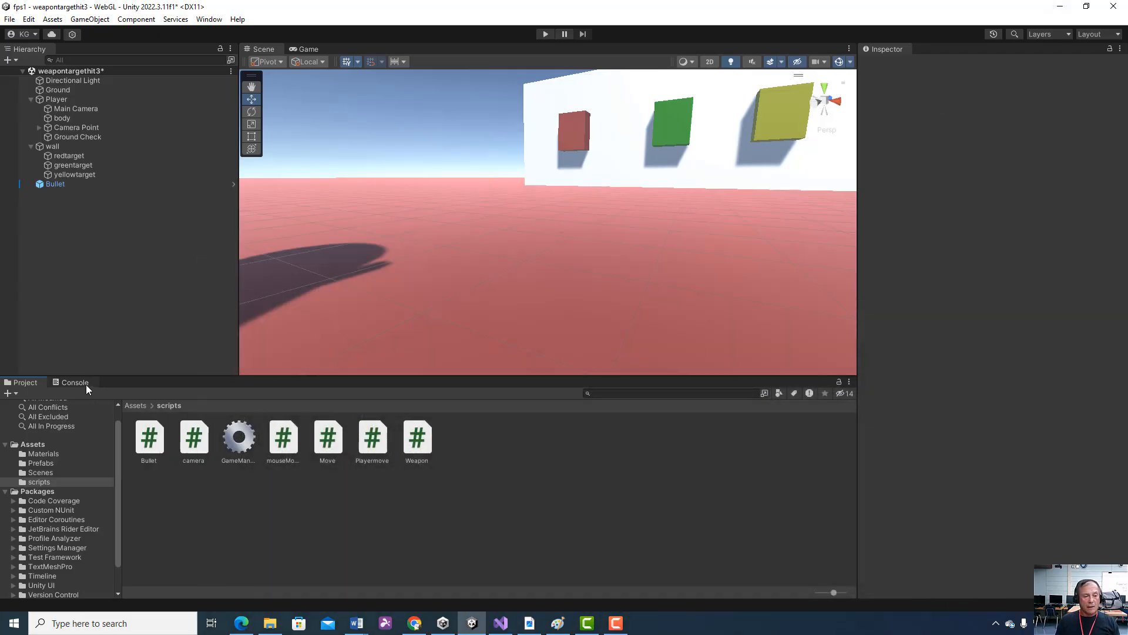
{"action": "left_click", "coordinate": [70, 185]}
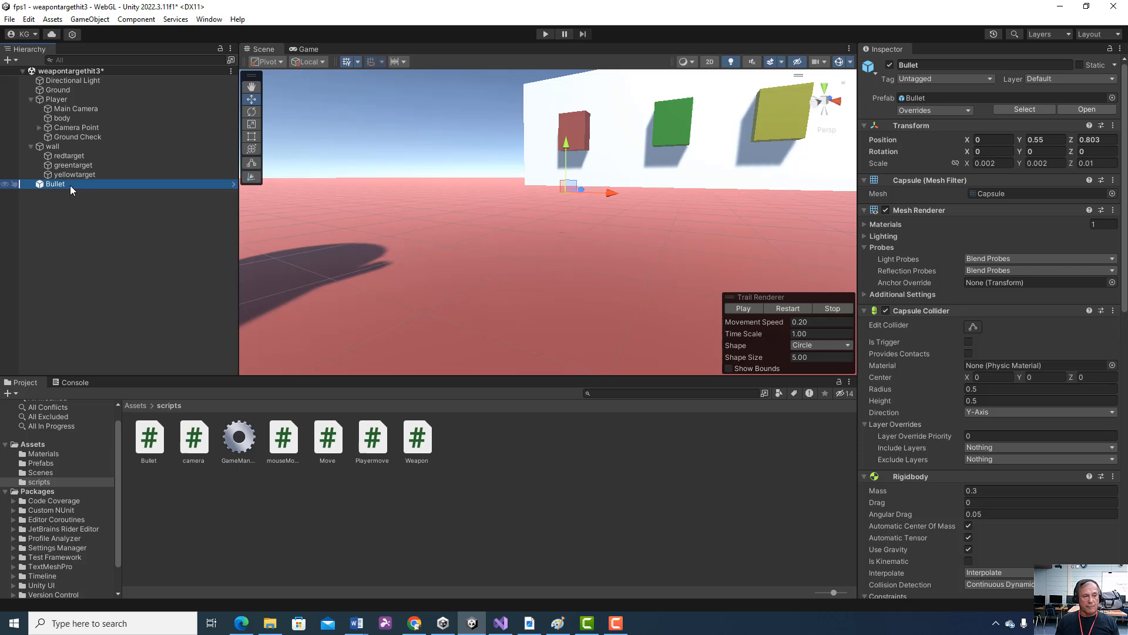
{"action": "left_click", "coordinate": [136, 405]}
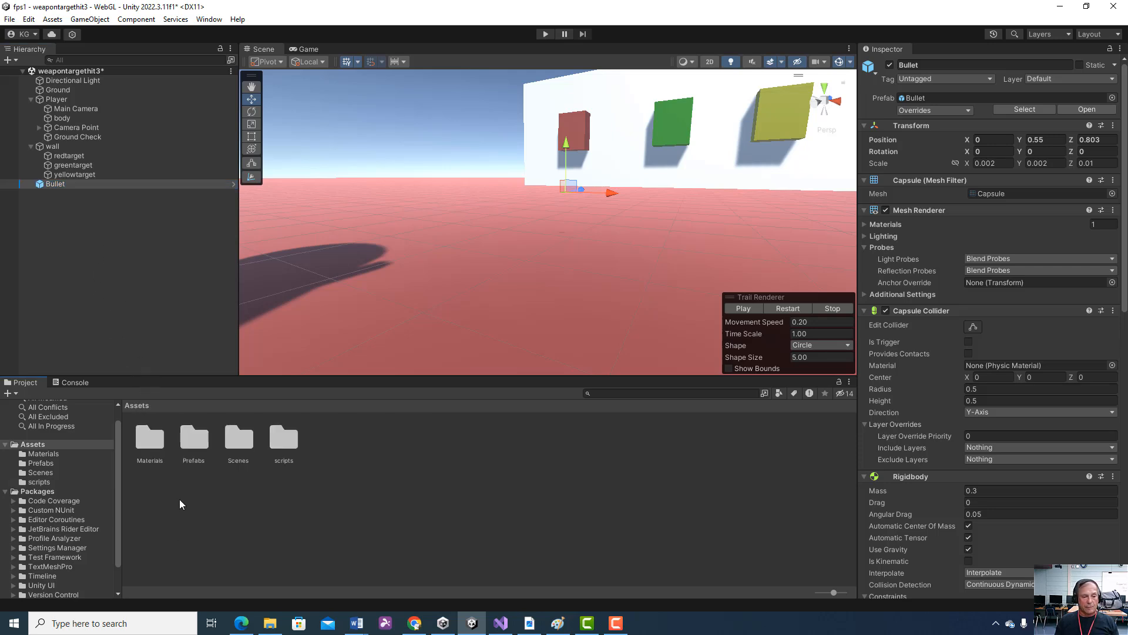
{"action": "double_click", "coordinate": [194, 441]}
{"action": "left_click", "coordinate": [155, 449]}
{"action": "double_click", "coordinate": [155, 444]}
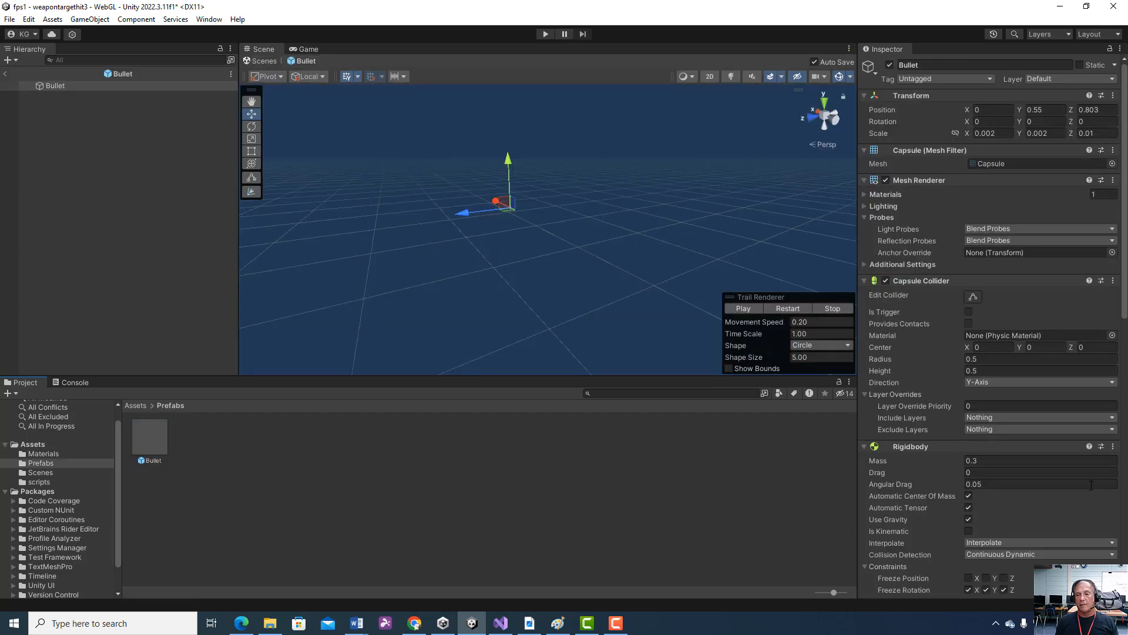
Search the components that can be added to the Bullet prefab for "bu" without adding one
{"action": "scroll", "coordinate": [1052, 481], "scroll_direction": "down", "scroll_amount": 5}
{"action": "scroll", "coordinate": [1006, 516], "scroll_direction": "down", "scroll_amount": 10}
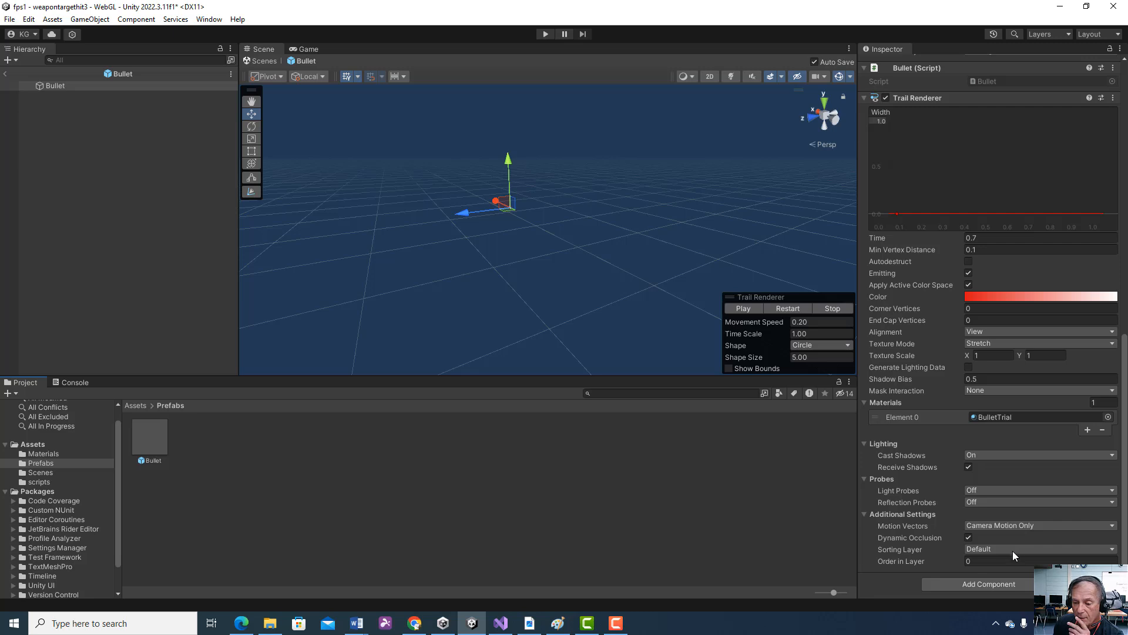
{"action": "left_click", "coordinate": [1004, 584]}
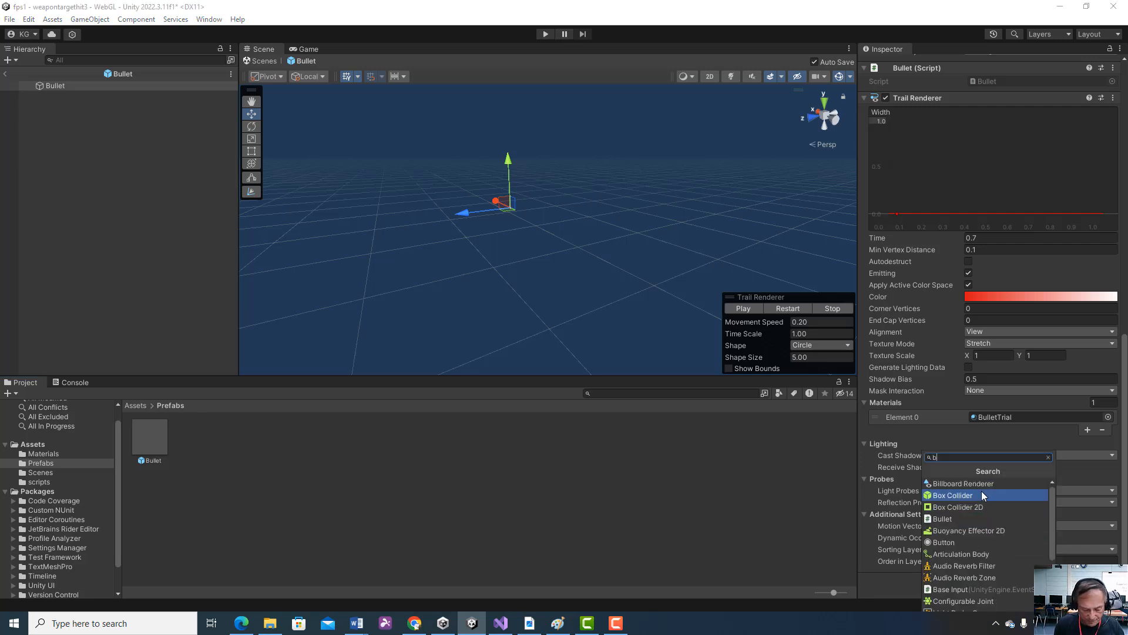
{"action": "type", "text": "bu"}
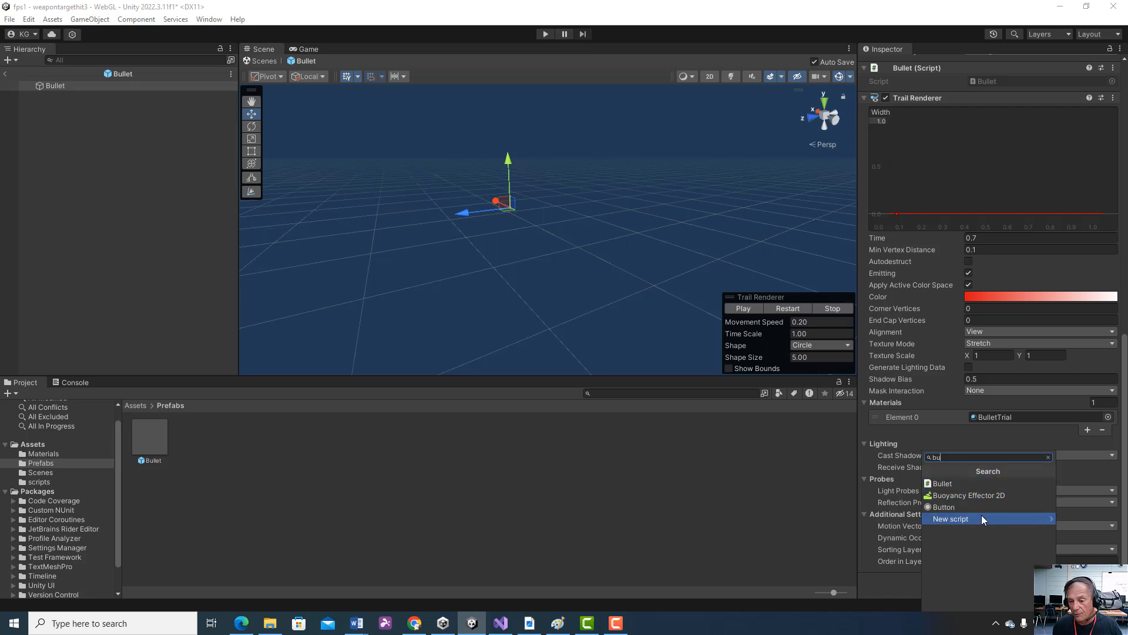
{"action": "left_click", "coordinate": [725, 517]}
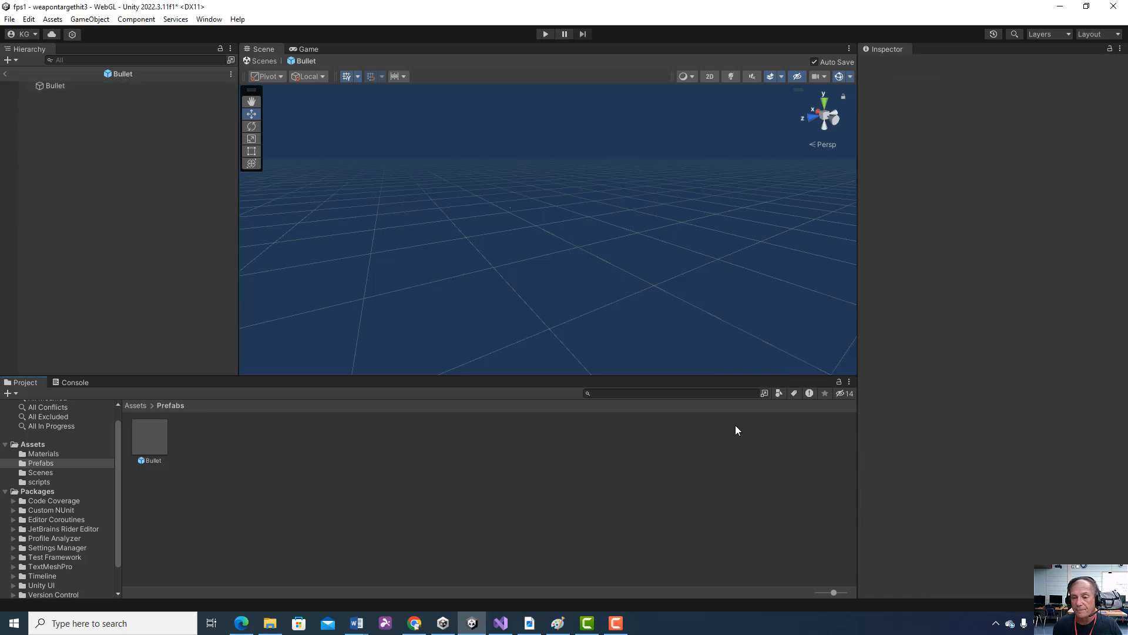
Reselect the Bullet prefab and examine its Rigidbody, Bullet script and Trail Renderer settings
{"action": "left_click", "coordinate": [161, 435]}
{"action": "scroll", "coordinate": [1040, 471], "scroll_direction": "down", "scroll_amount": 3}
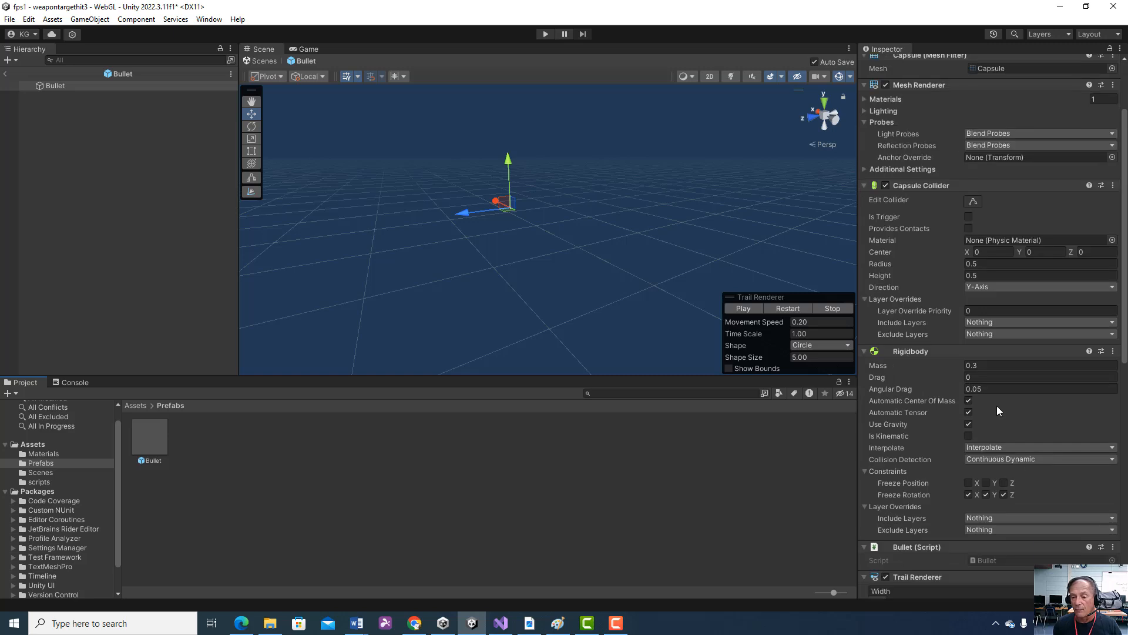
{"action": "scroll", "coordinate": [990, 447], "scroll_direction": "down", "scroll_amount": 2}
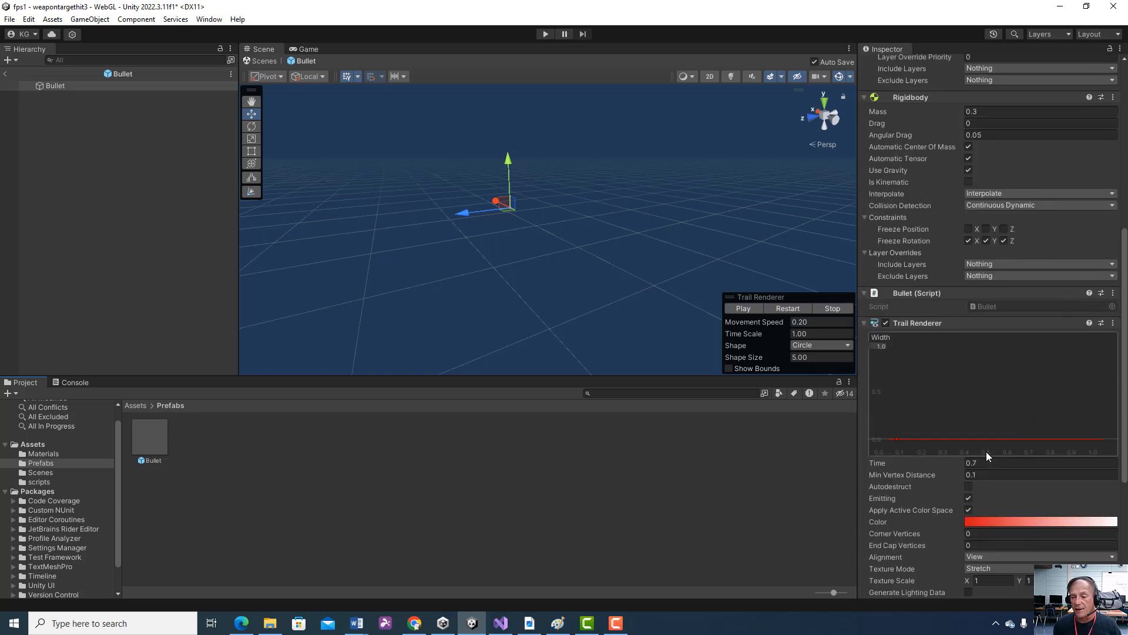
{"action": "scroll", "coordinate": [963, 335], "scroll_direction": "down", "scroll_amount": 1}
{"action": "scroll", "coordinate": [957, 351], "scroll_direction": "down", "scroll_amount": 2}
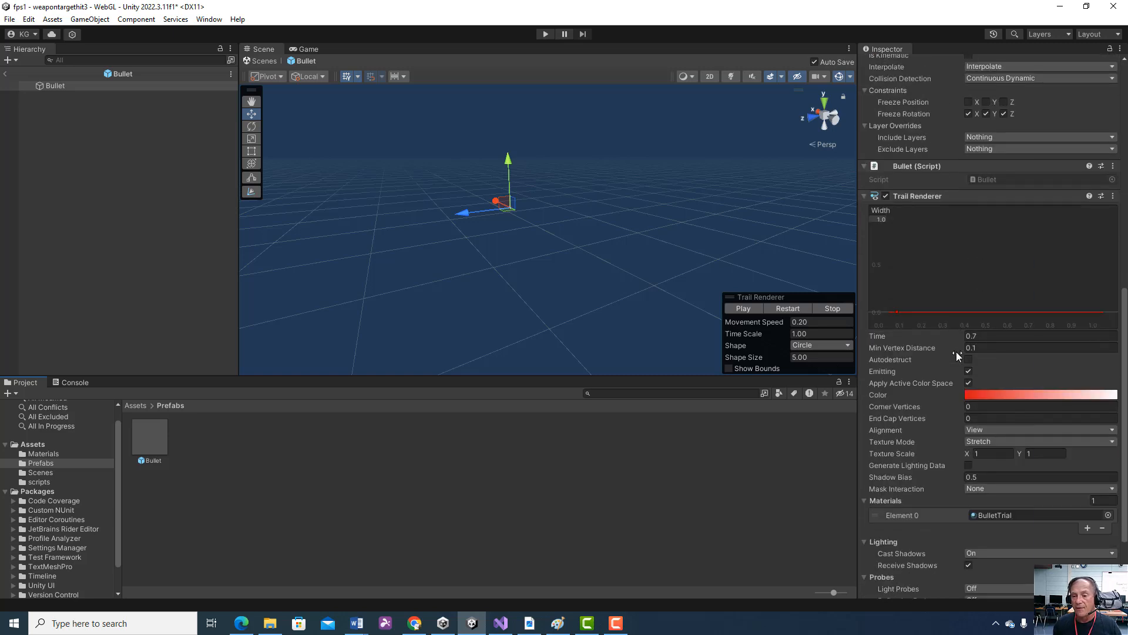
{"action": "scroll", "coordinate": [1056, 551], "scroll_direction": "down", "scroll_amount": 3}
{"action": "scroll", "coordinate": [957, 212], "scroll_direction": "up", "scroll_amount": 3}
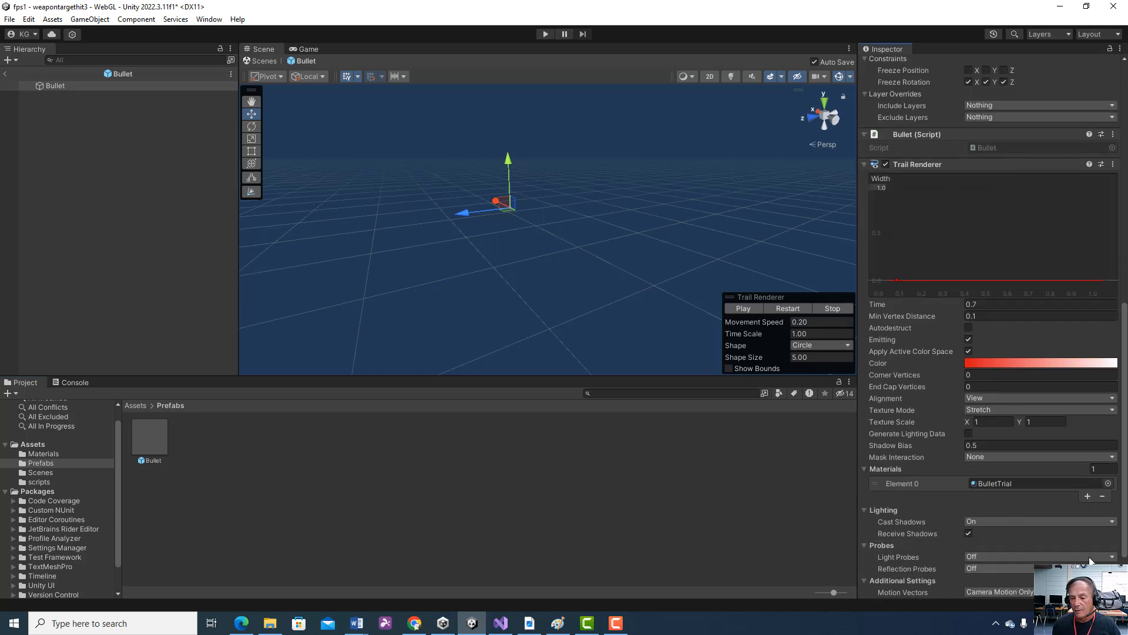
{"action": "scroll", "coordinate": [1013, 588], "scroll_direction": "down", "scroll_amount": 3}
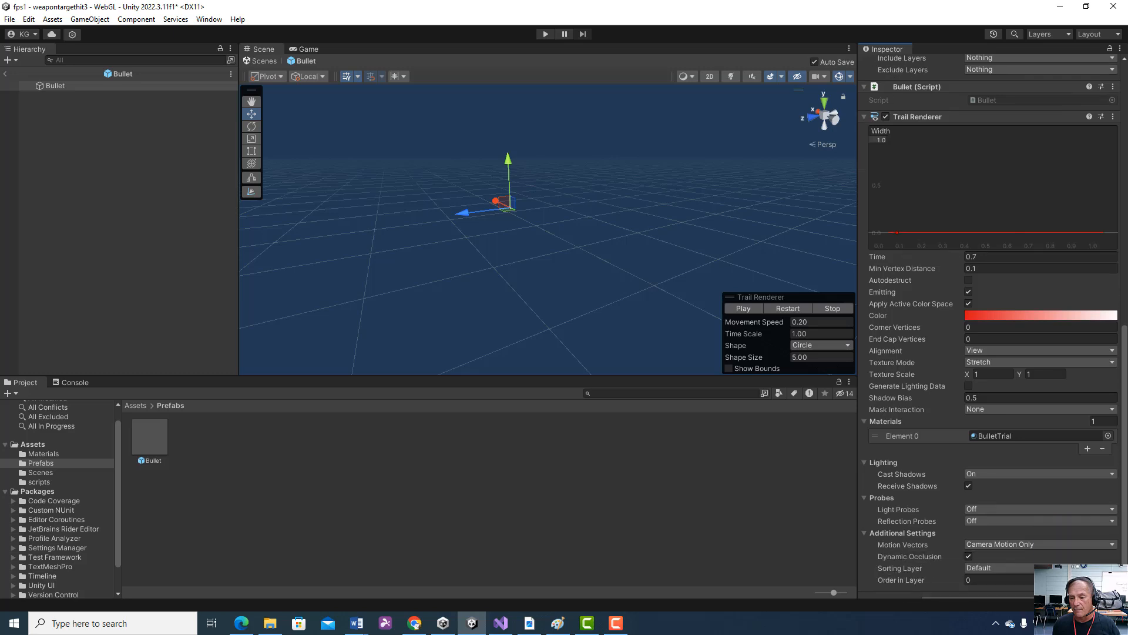
Search the components that can be added to the Bullet for "tr" without adding one
{"action": "left_click", "coordinate": [1004, 580]}
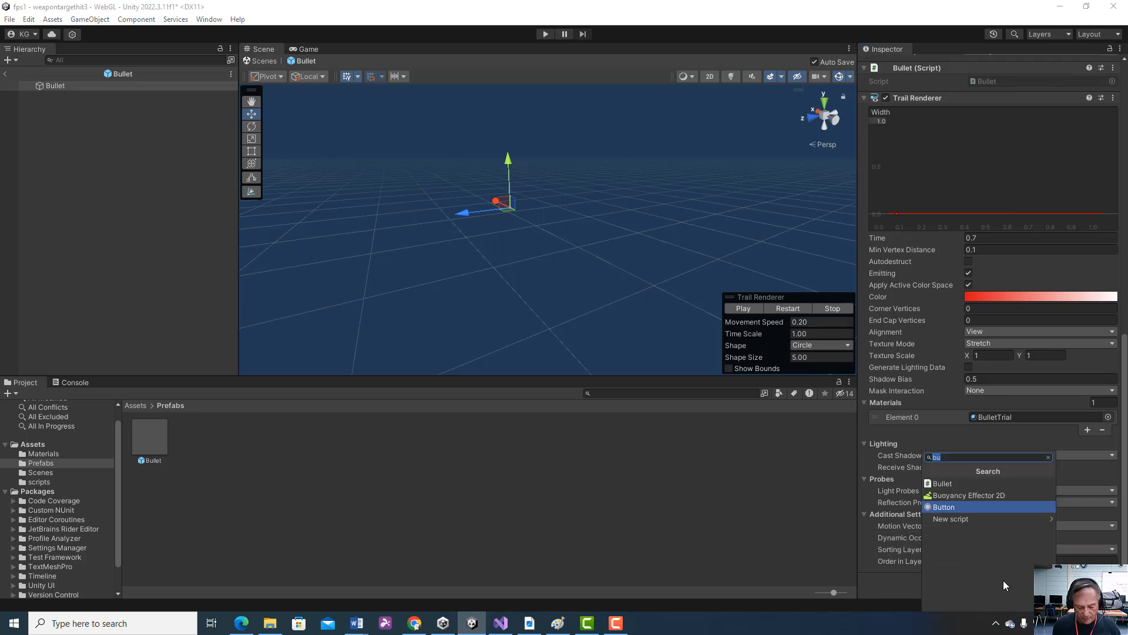
{"action": "type", "text": "tr"}
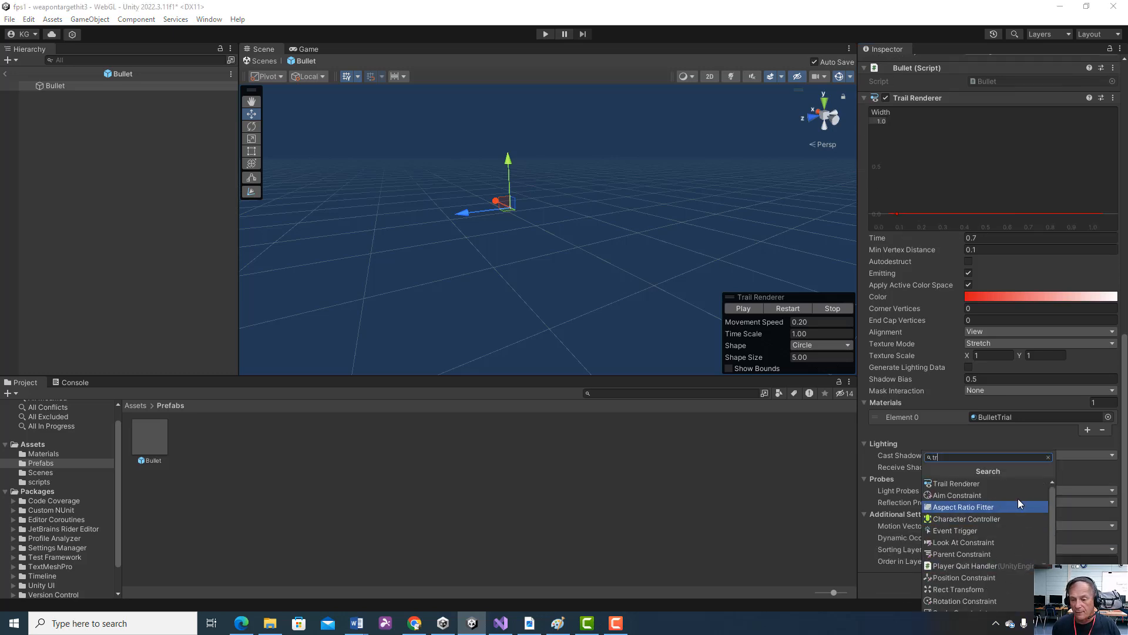
{"action": "left_click", "coordinate": [756, 532]}
Reopen the Bullet prefab and inspect the Trail Renderer's width curve and colour gradient, leaving the gradient as is
{"action": "left_click", "coordinate": [167, 459]}
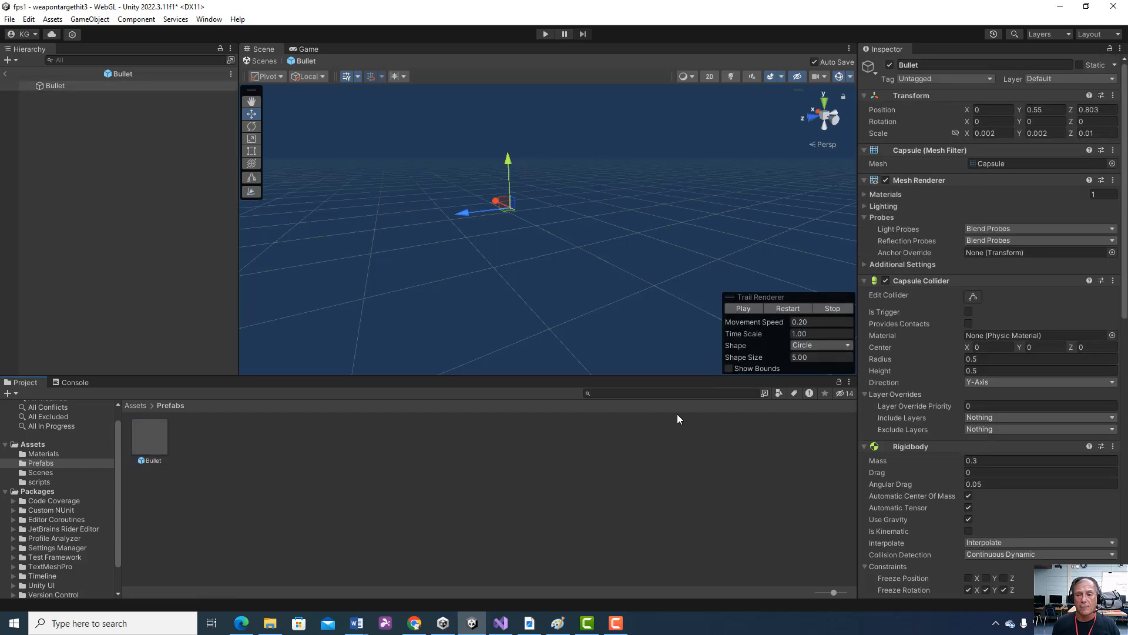
{"action": "scroll", "coordinate": [982, 450], "scroll_direction": "down", "scroll_amount": 8}
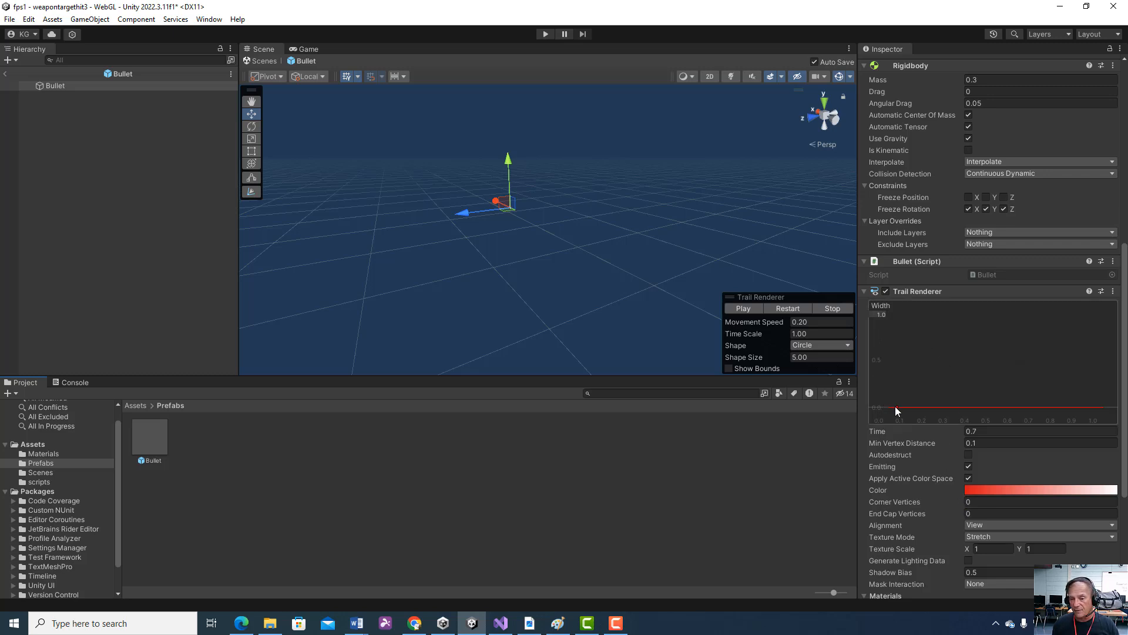
{"action": "scroll", "coordinate": [889, 427], "scroll_direction": "down", "scroll_amount": 3}
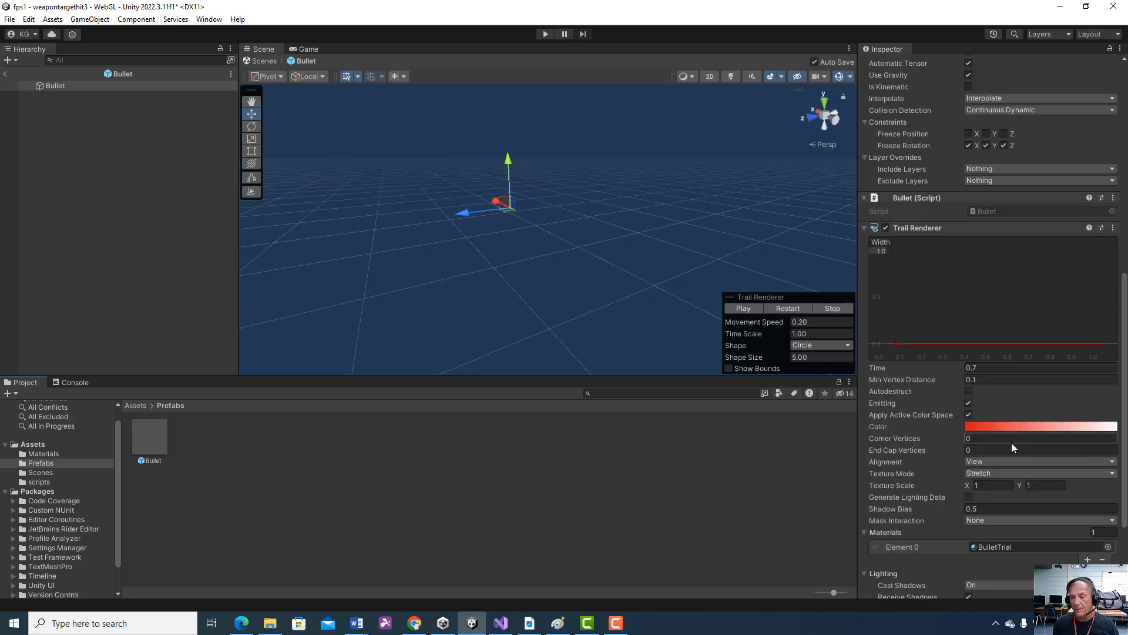
{"action": "left_click", "coordinate": [1000, 428]}
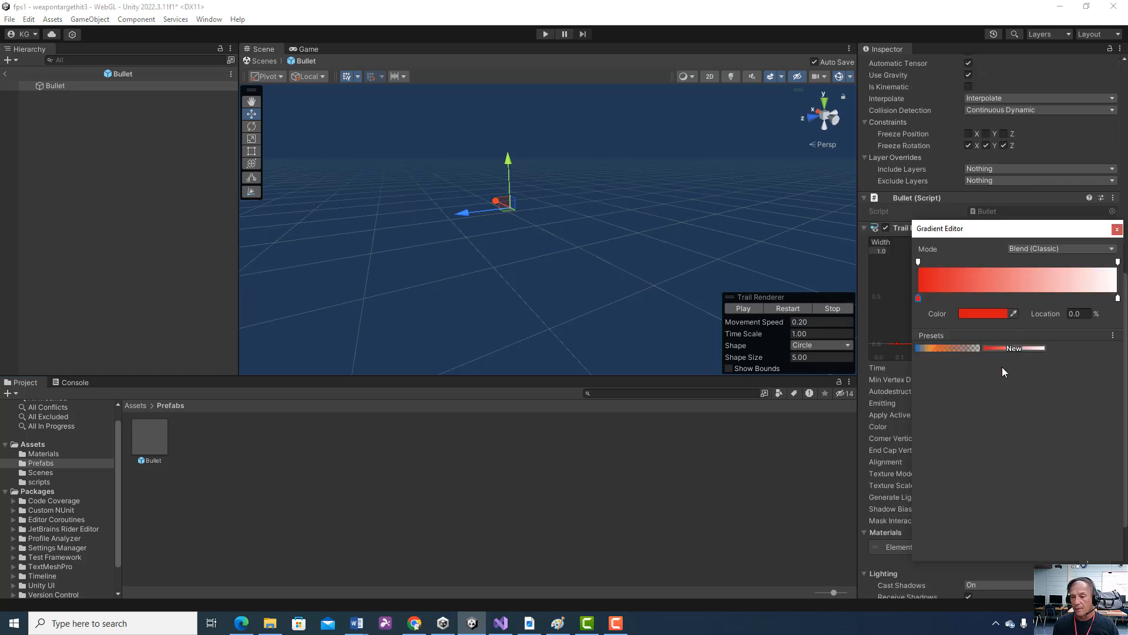
{"action": "left_click", "coordinate": [763, 531]}
Select the Bullet prefab asset and examine its Trail Renderer settings, including the color, materials, lighting and probes
{"action": "left_click", "coordinate": [149, 433]}
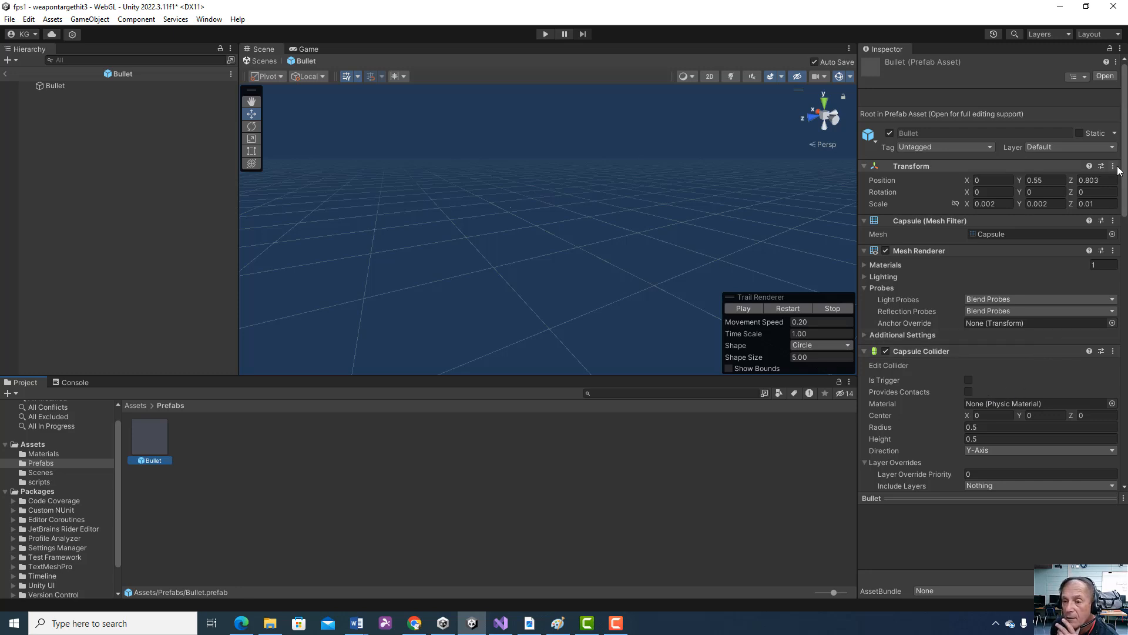
{"action": "scroll", "coordinate": [1125, 181], "scroll_direction": "down", "scroll_amount": 5}
{"action": "left_click_drag", "start_coordinate": [1124, 181], "coordinate": [1116, 376]}
{"action": "scroll", "coordinate": [1014, 151], "scroll_direction": "up", "scroll_amount": 9}
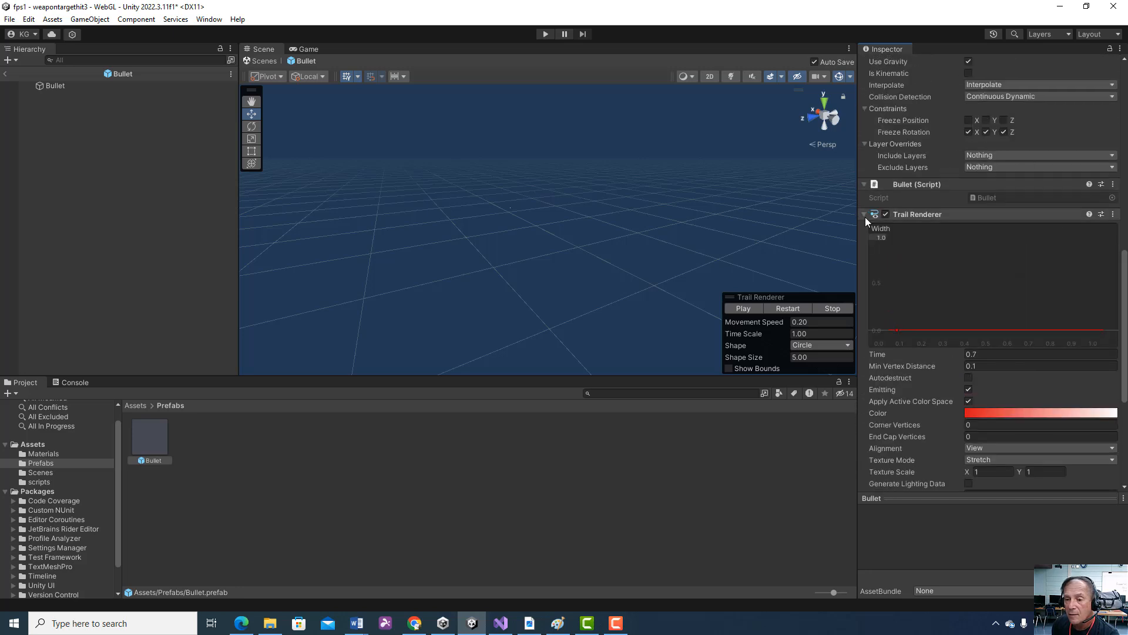
{"action": "scroll", "coordinate": [957, 242], "scroll_direction": "down", "scroll_amount": 5}
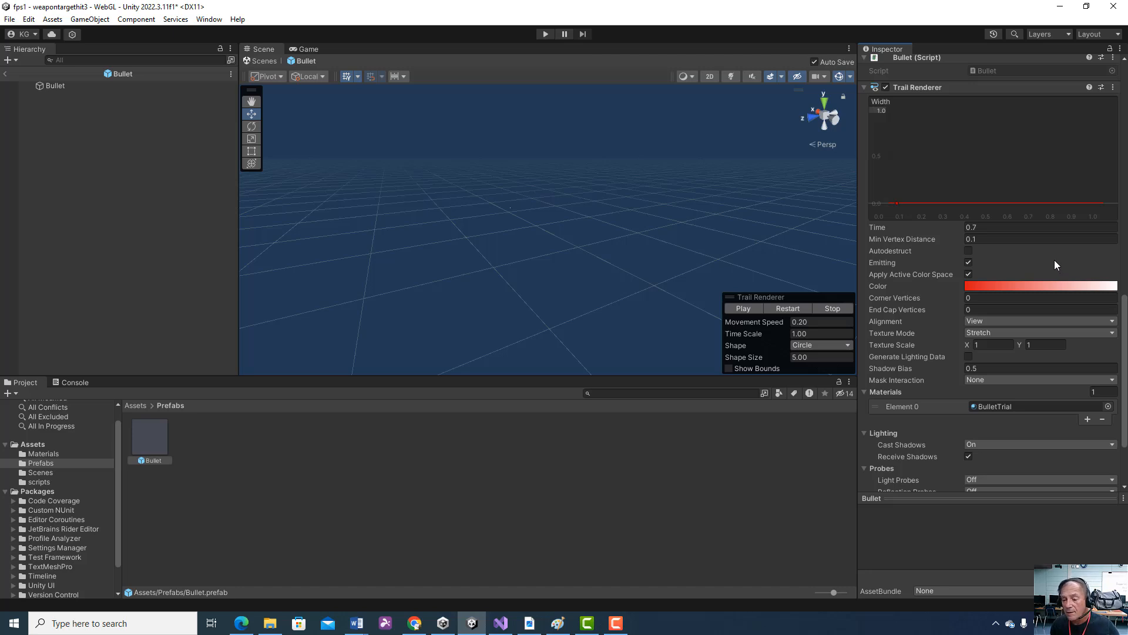
{"action": "scroll", "coordinate": [1052, 261], "scroll_direction": "down", "scroll_amount": 3}
{"action": "scroll", "coordinate": [1051, 262], "scroll_direction": "down", "scroll_amount": 2}
{"action": "scroll", "coordinate": [1017, 203], "scroll_direction": "up", "scroll_amount": 10}
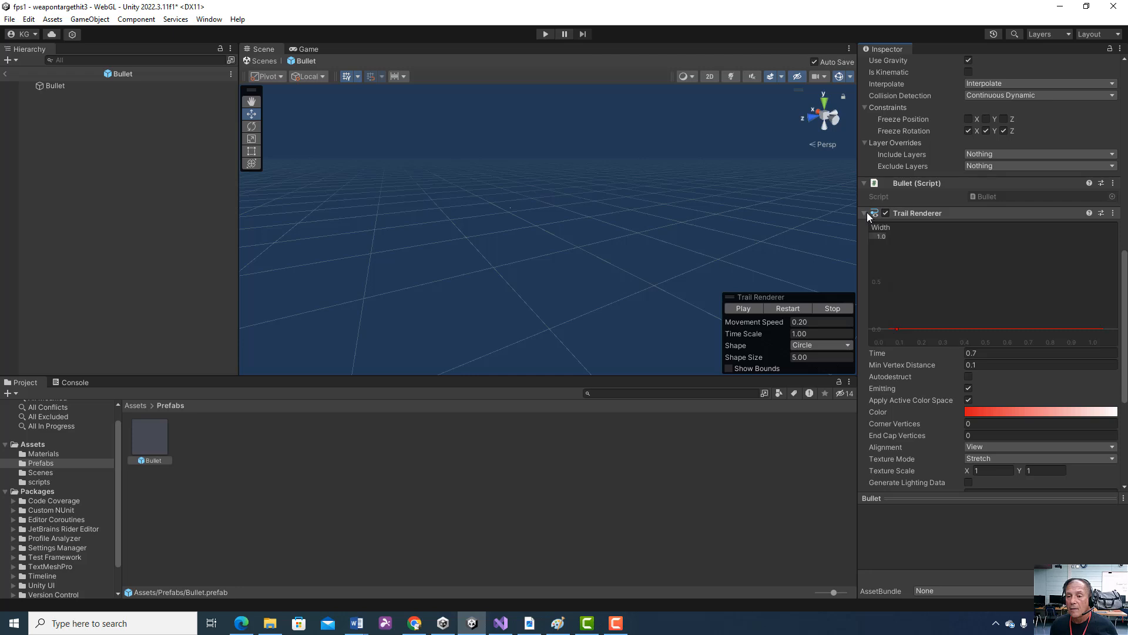
Collapse the Trail Renderer and Rigidbody components and review the Bullet's Transform, Mesh Renderer and Capsule Collider settings
{"action": "left_click", "coordinate": [865, 213]}
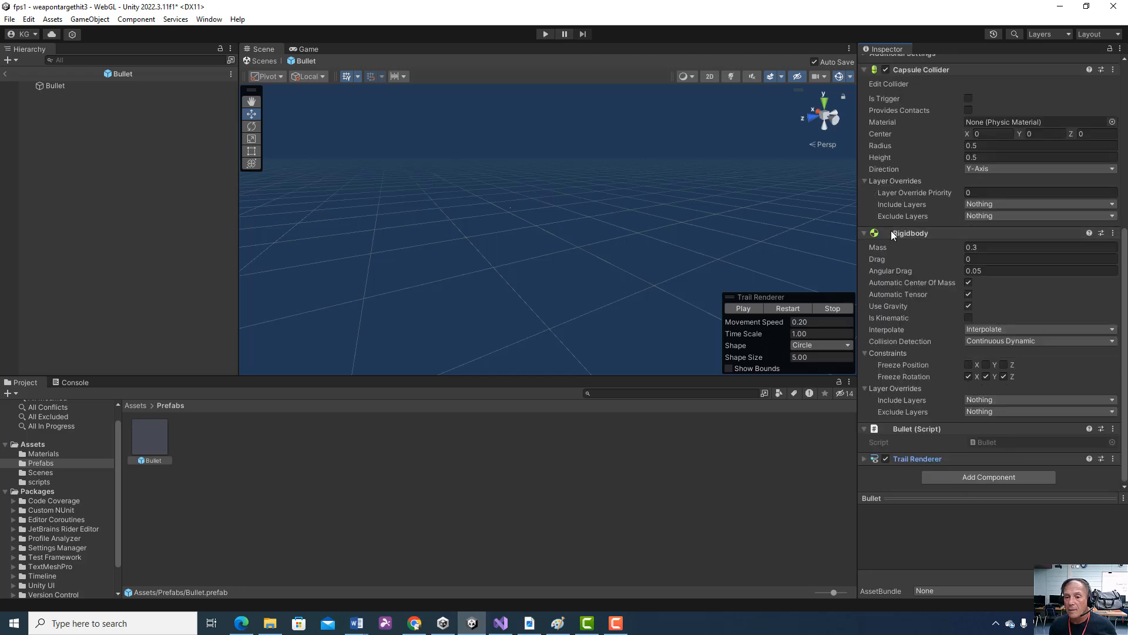
{"action": "left_click", "coordinate": [863, 233]}
{"action": "scroll", "coordinate": [977, 203], "scroll_direction": "up", "scroll_amount": 2}
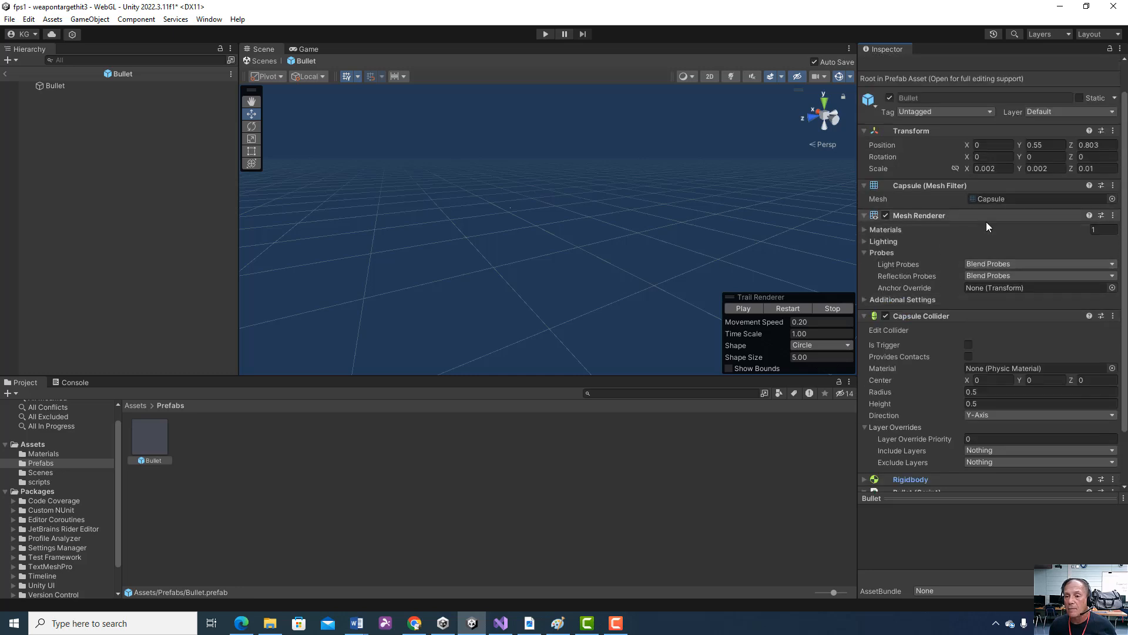
{"action": "scroll", "coordinate": [1073, 254], "scroll_direction": "down", "scroll_amount": 2}
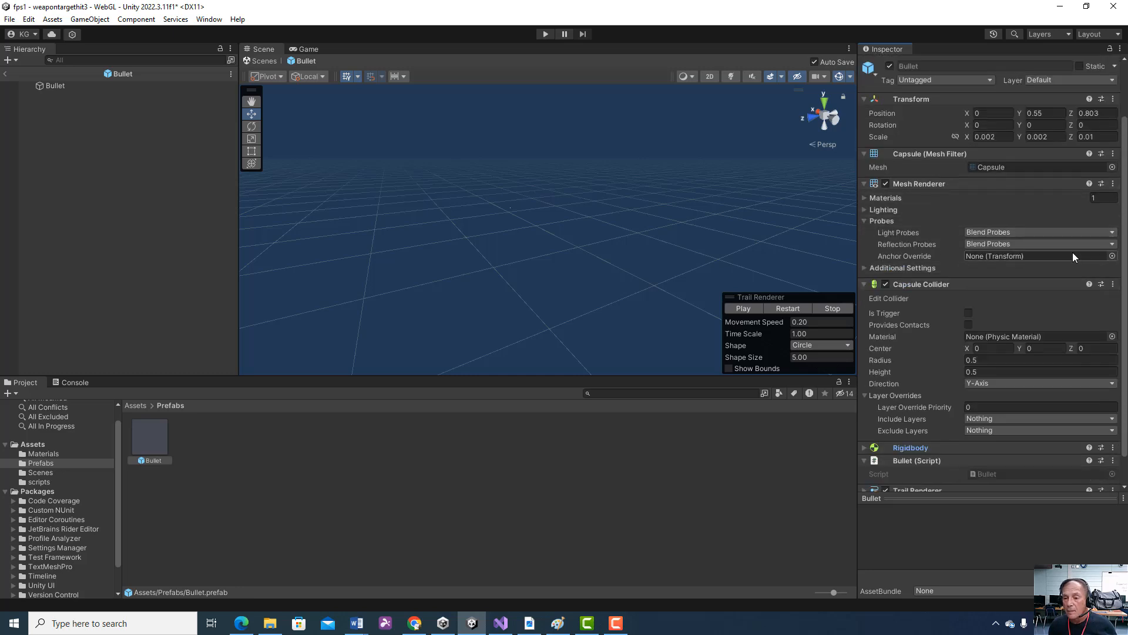
{"action": "scroll", "coordinate": [1068, 256], "scroll_direction": "down", "scroll_amount": 2}
{"action": "scroll", "coordinate": [1068, 256], "scroll_direction": "up", "scroll_amount": 4}
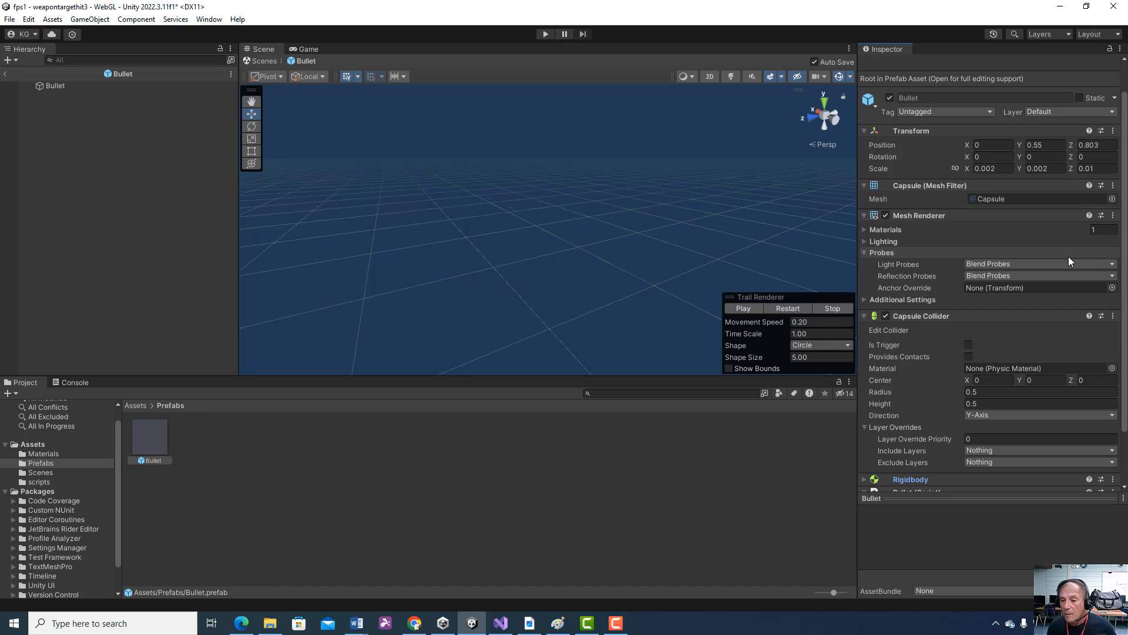
{"action": "scroll", "coordinate": [1068, 256], "scroll_direction": "down", "scroll_amount": 1}
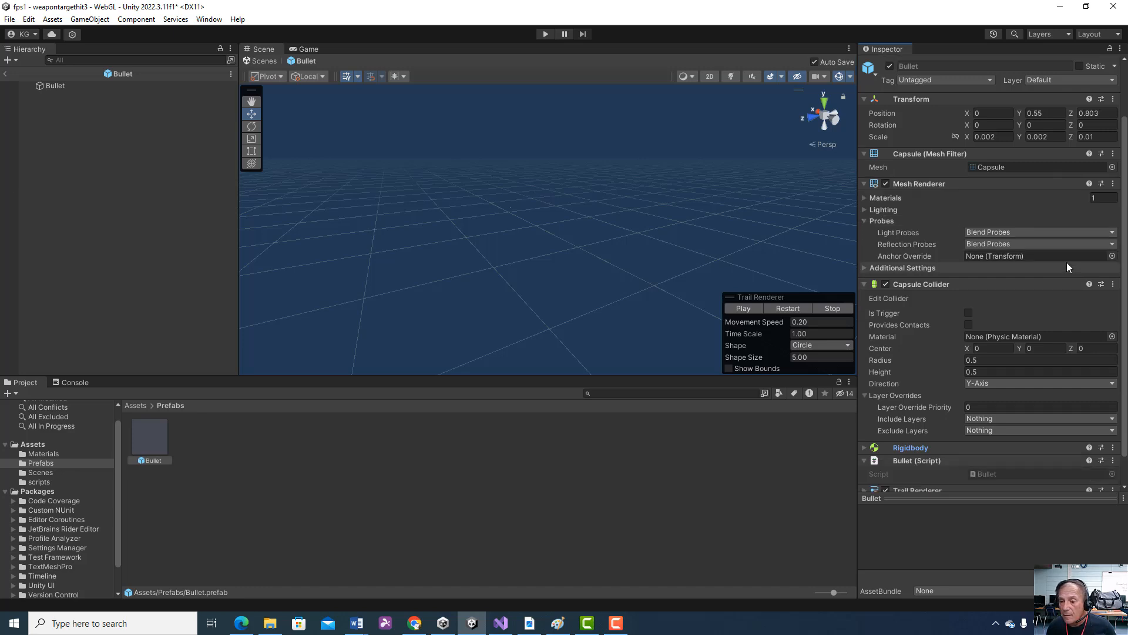
{"action": "scroll", "coordinate": [1047, 332], "scroll_direction": "down", "scroll_amount": 1}
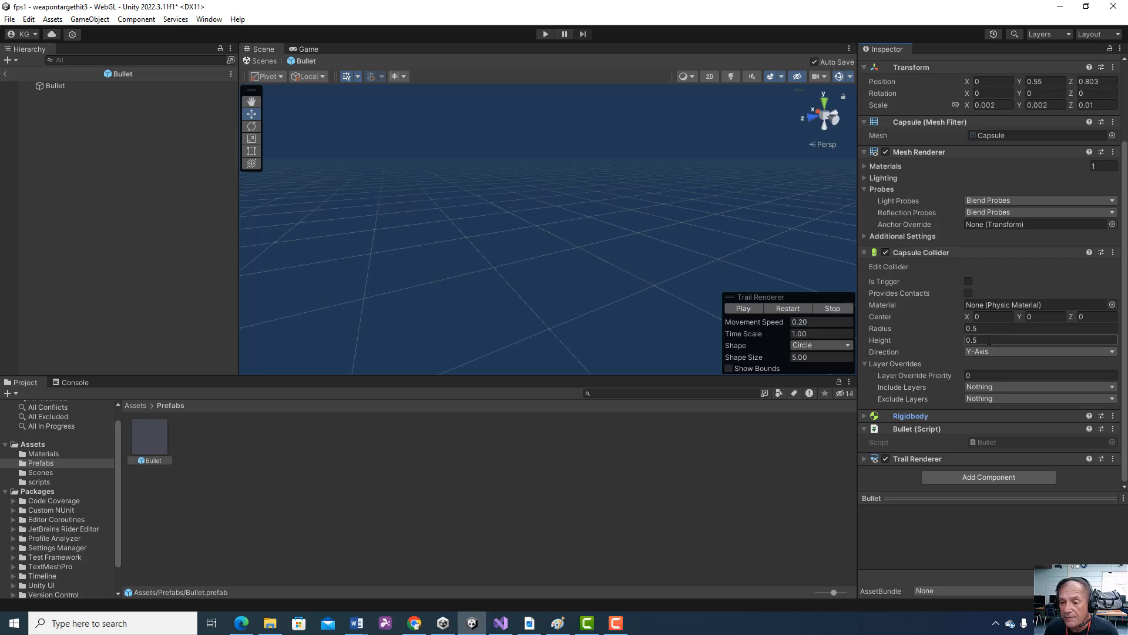
{"action": "scroll", "coordinate": [990, 340], "scroll_direction": "up", "scroll_amount": 3}
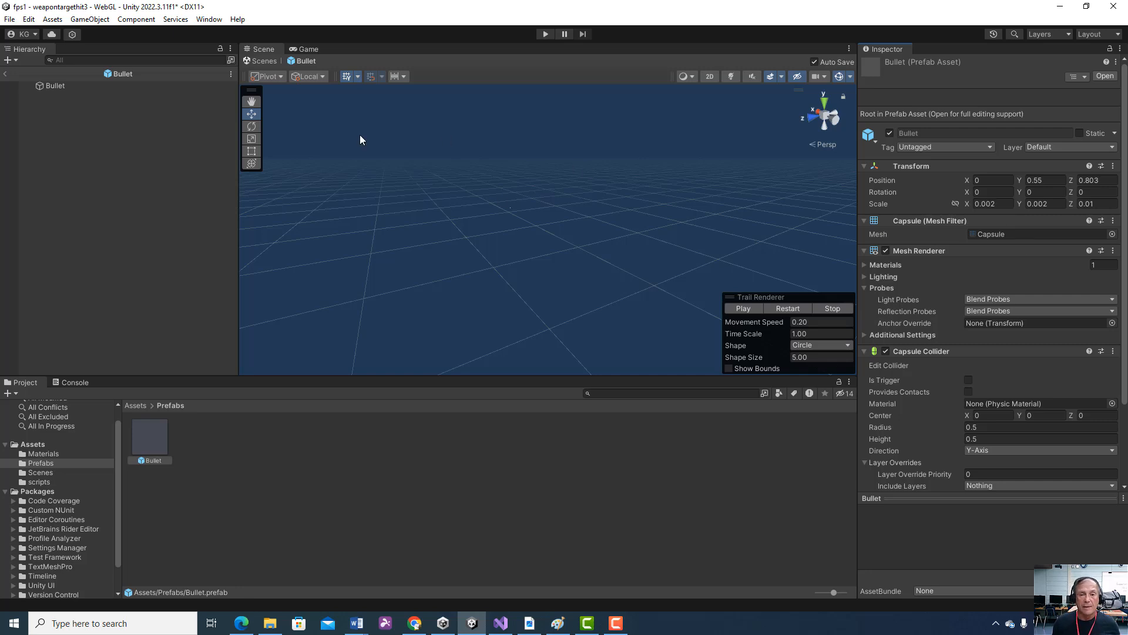
Return to the main scene and play-test it by shooting the green, red and yellow targets, then stop the game
{"action": "left_click", "coordinate": [3, 75]}
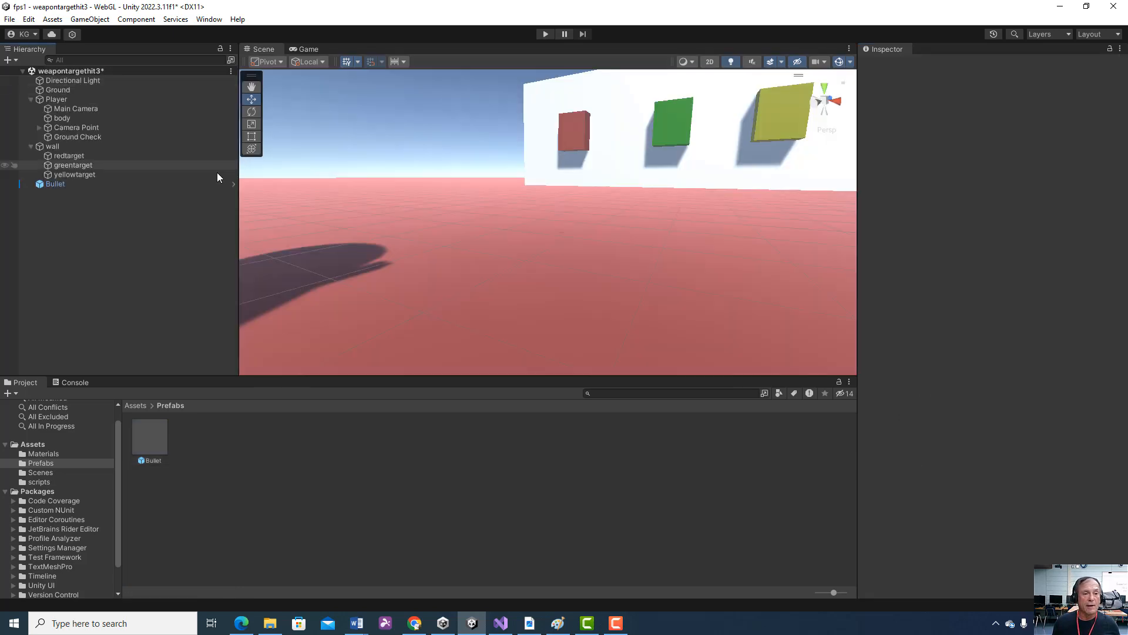
{"action": "left_click", "coordinate": [544, 35]}
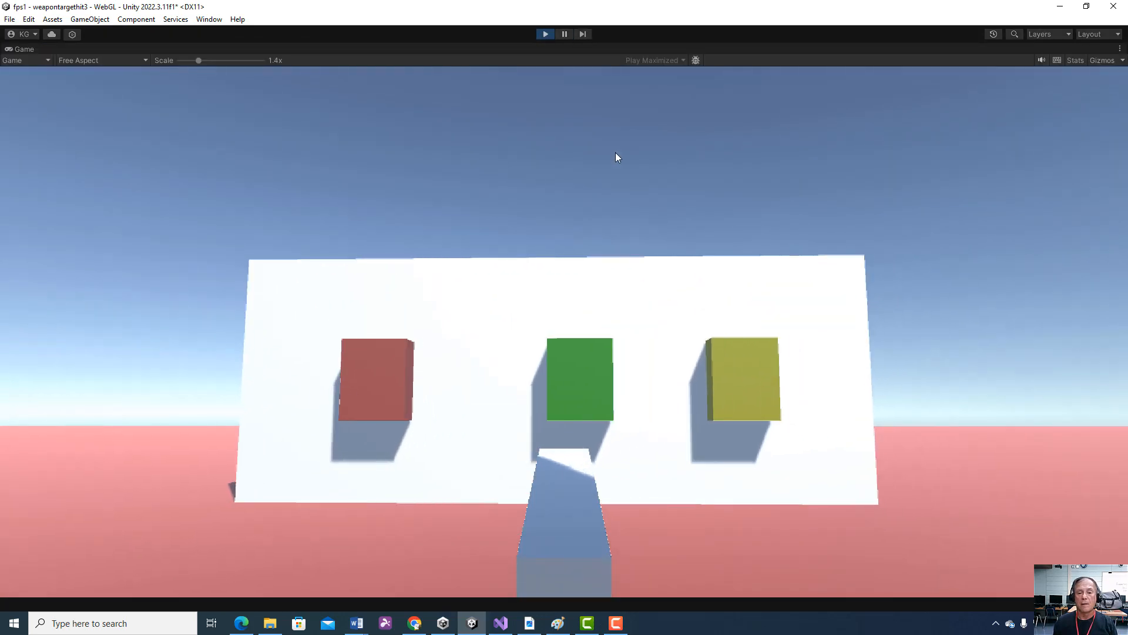
{"action": "left_click", "coordinate": [616, 153]}
{"action": "left_click", "coordinate": [593, 154]}
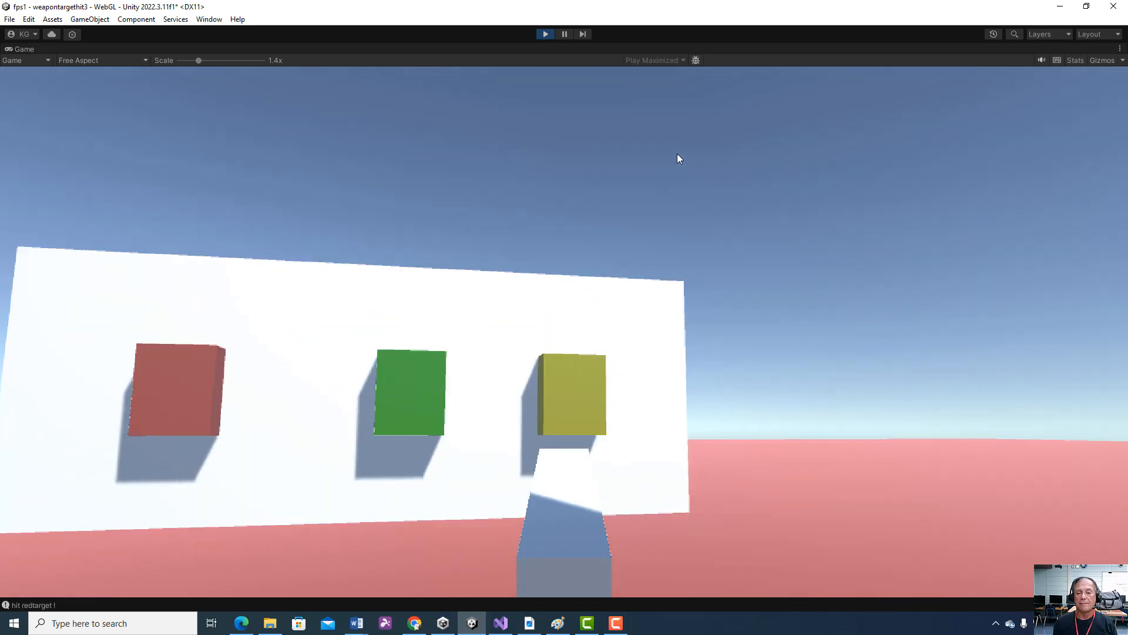
{"action": "left_click", "coordinate": [674, 155]}
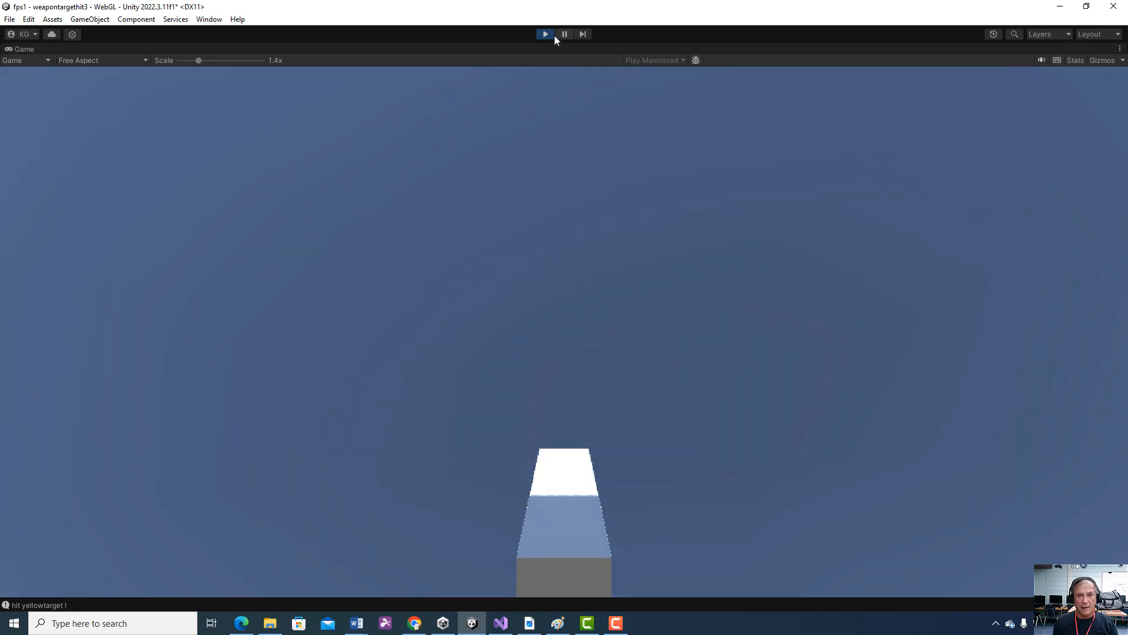
{"action": "left_click", "coordinate": [545, 34]}
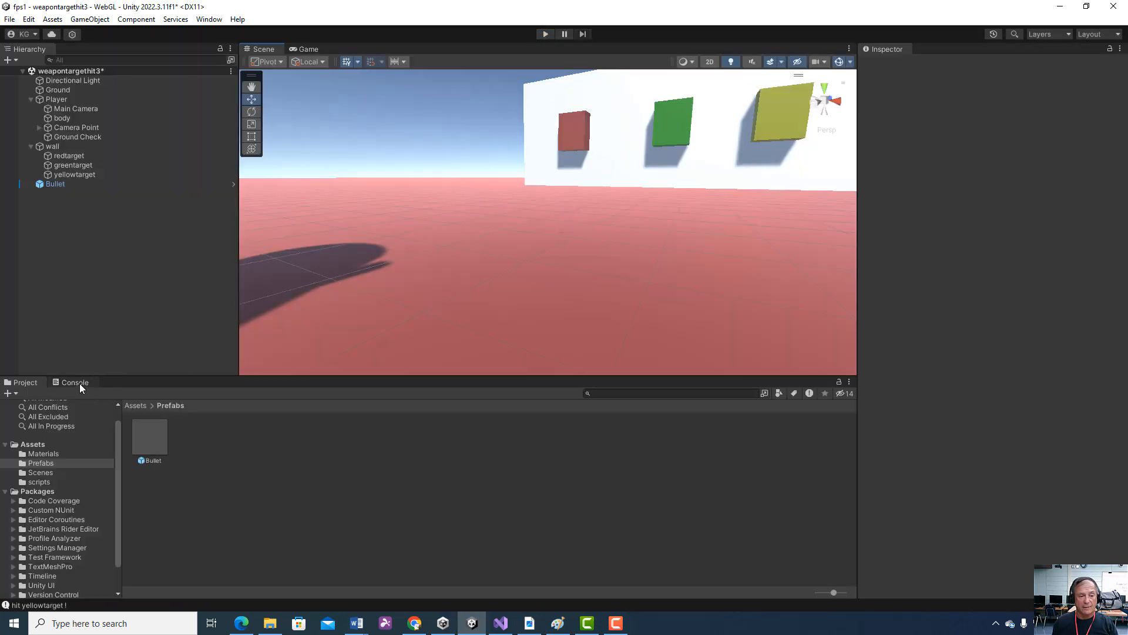
Review the target hit messages in the Console and select the redtarget object under wall
{"action": "left_click", "coordinate": [80, 383]}
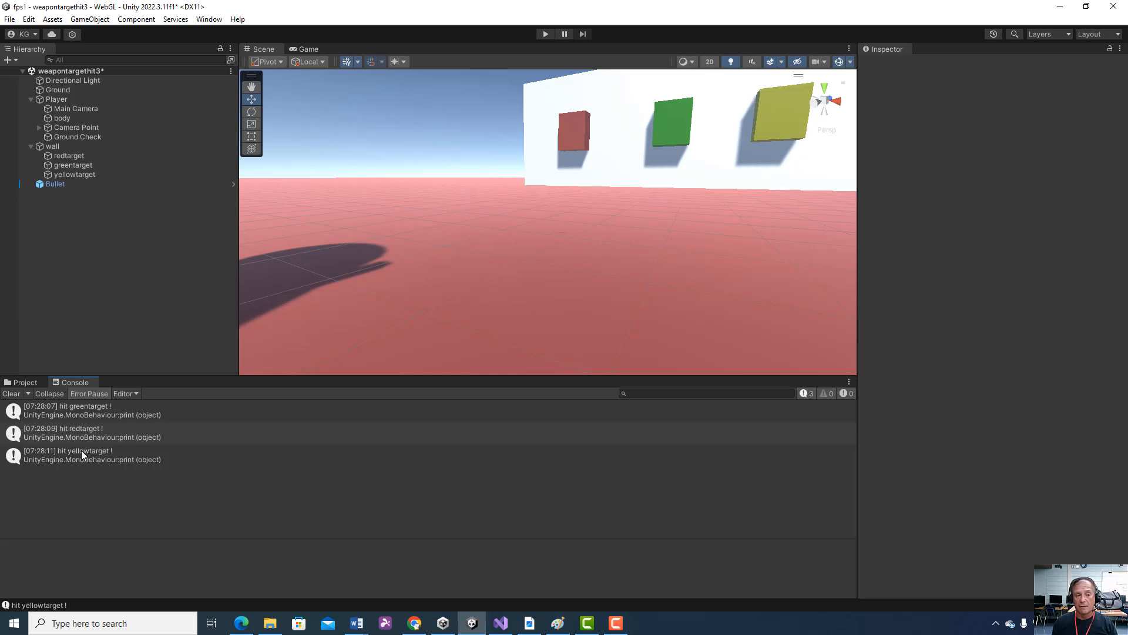
{"action": "left_click", "coordinate": [132, 155]}
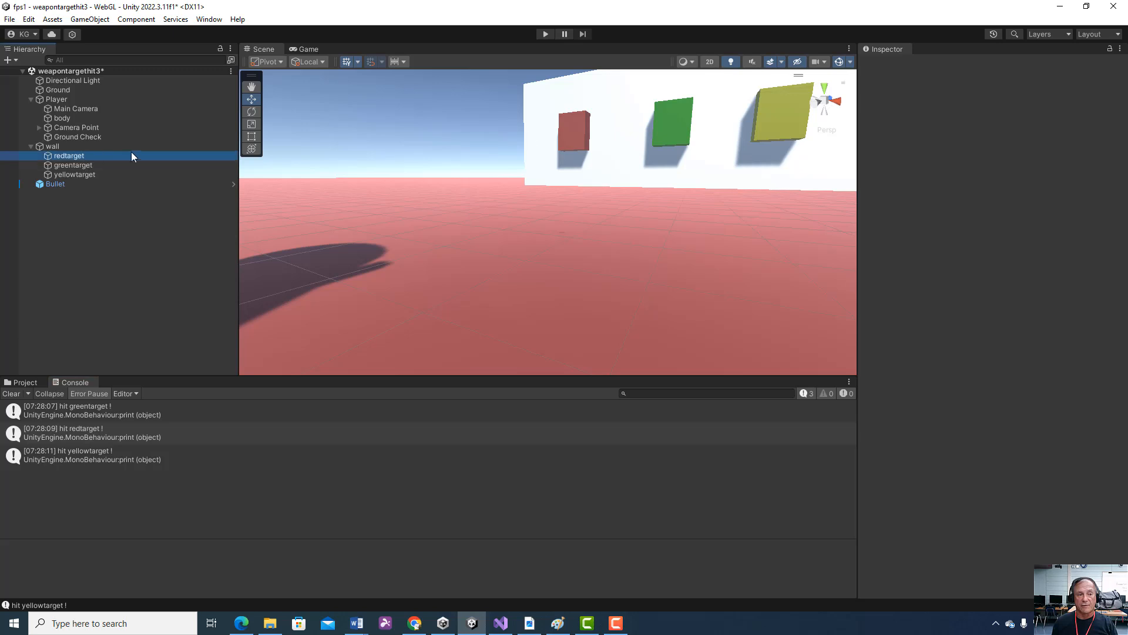